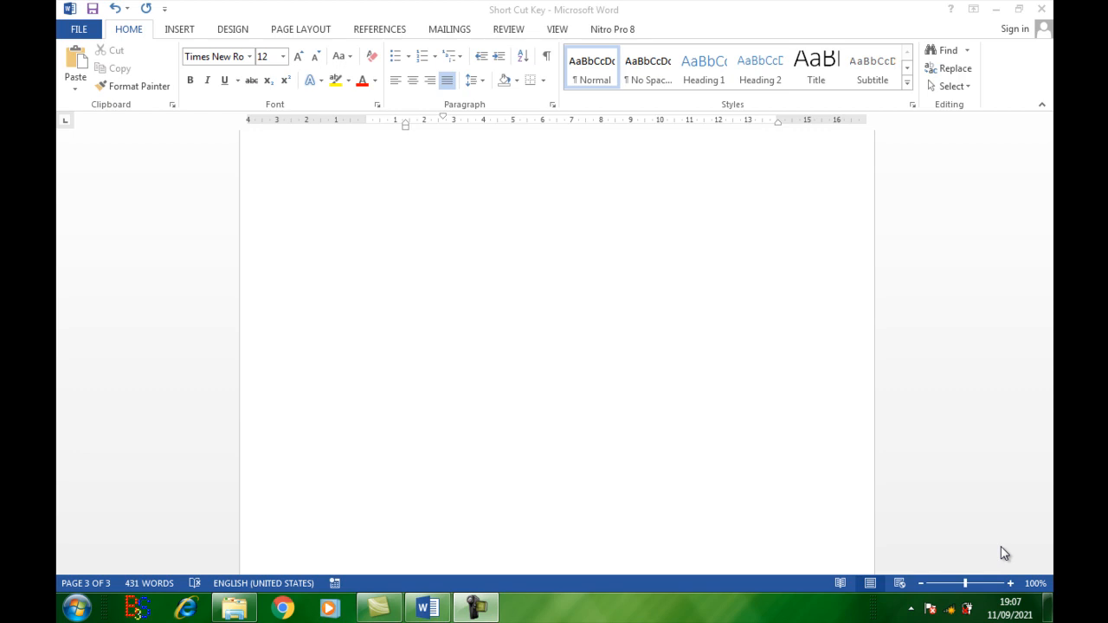
# Step: Select the entire text of the document, and clear the selection again
pyautogui.click(700, 423)
pyautogui.scroll(5, 700, 415)
pyautogui.scroll(10, 699, 415)
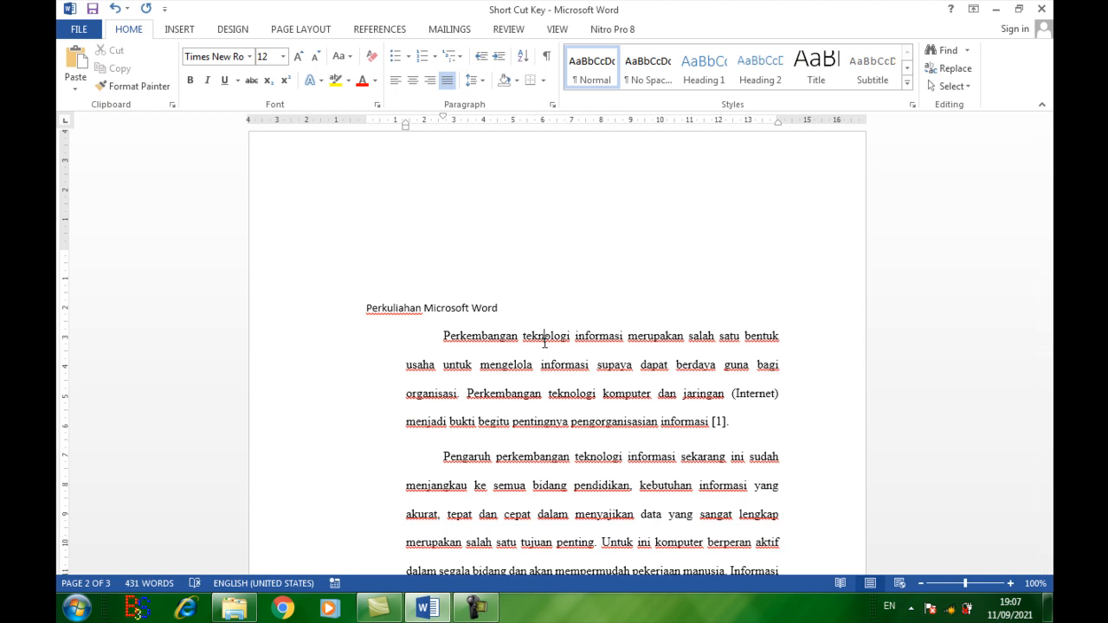
pyautogui.hotkey('ctrl', 'a')
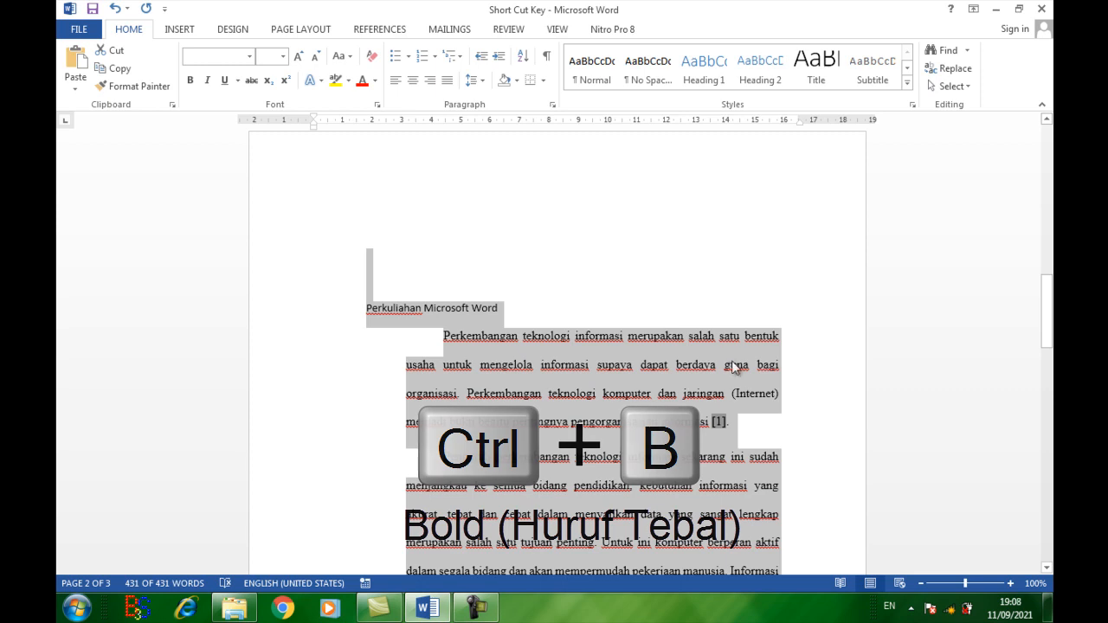
pyautogui.click(586, 393)
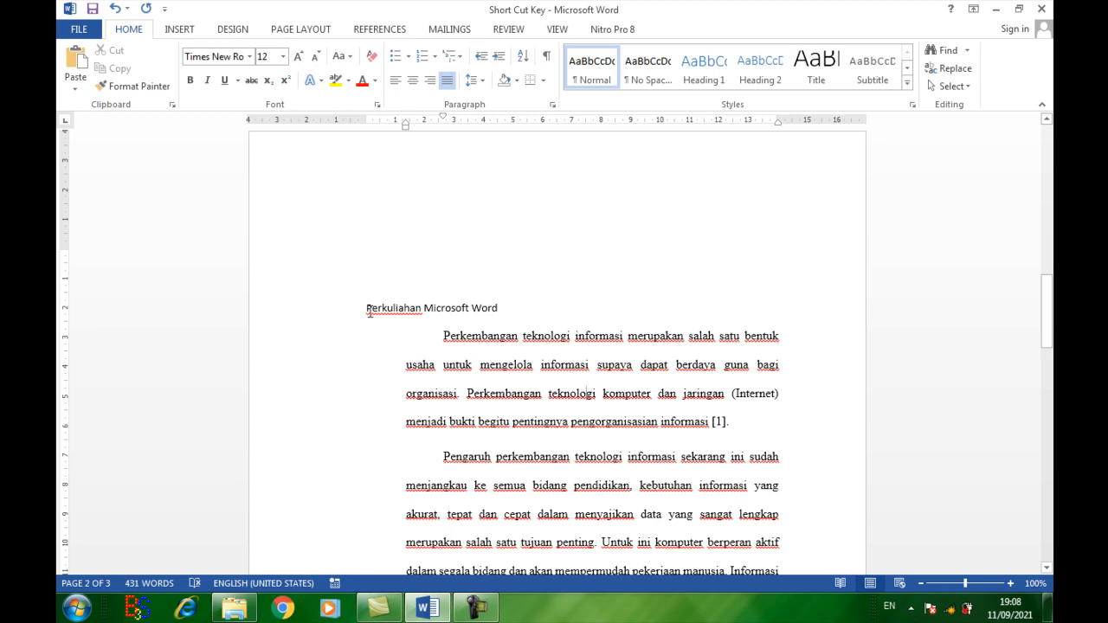
# Step: Make the title "Perkuliahan Microsoft Word" bold, and remove the bold formatting again
pyautogui.moveTo(362, 309); pyautogui.dragTo(503, 312)
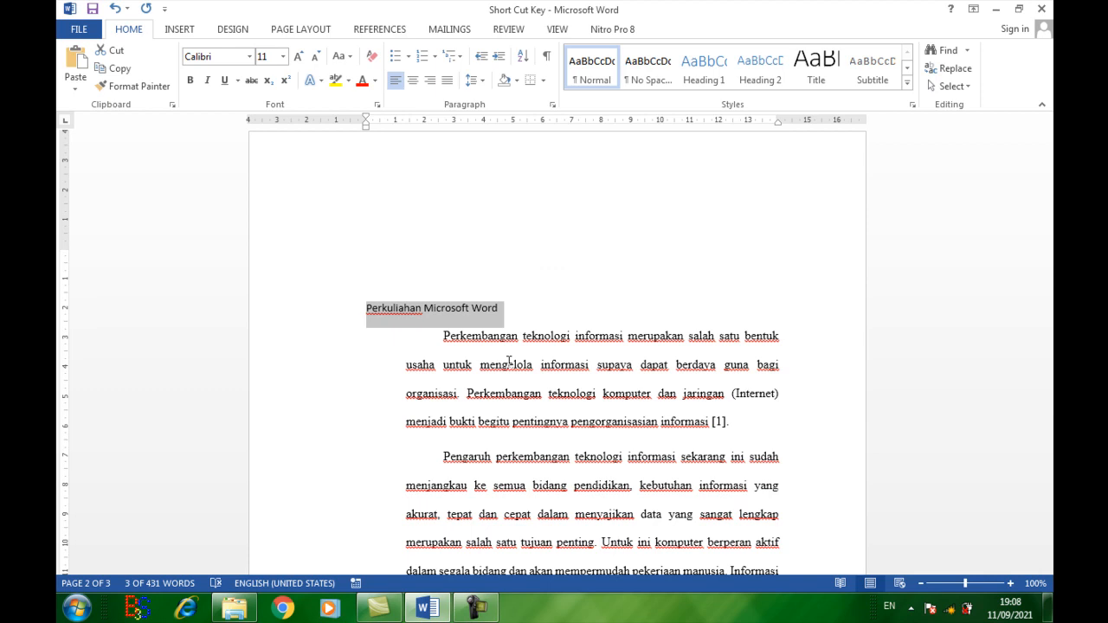
pyautogui.hotkey('ctrl', 'b')
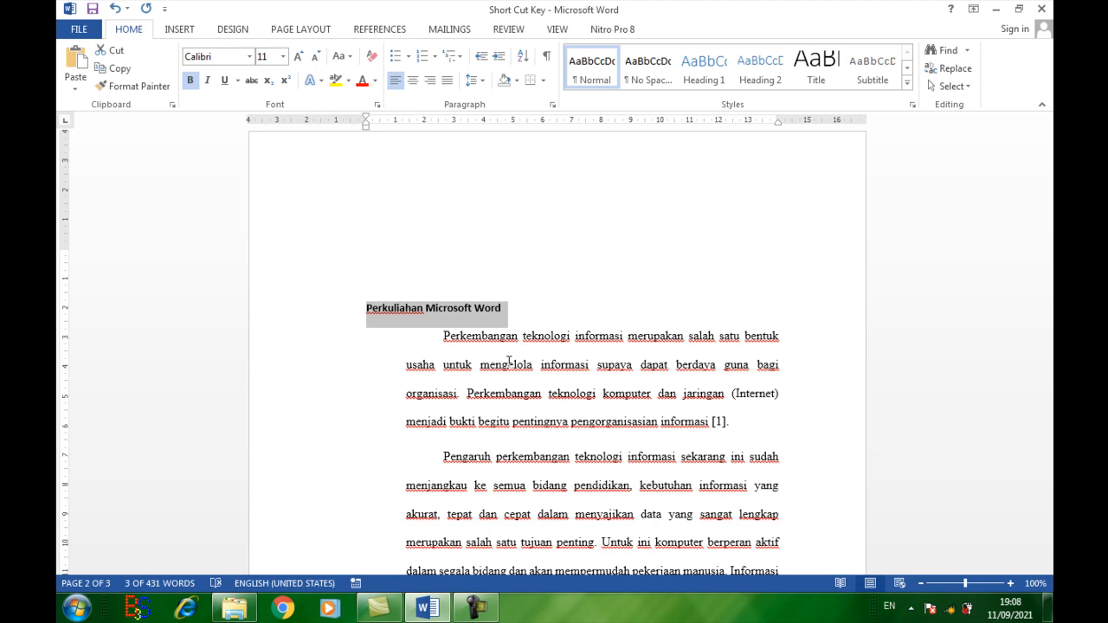
pyautogui.hotkey('ctrl', 'b')
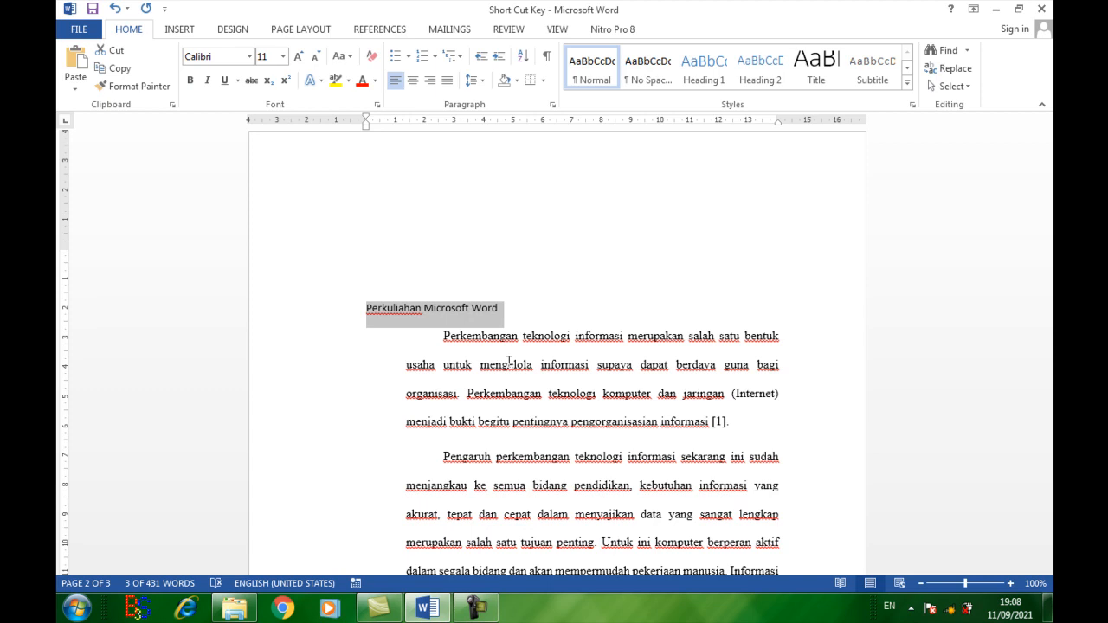
# Step: Copy the title "Perkuliahan Microsoft Word" and add an empty line directly below it
pyautogui.hotkey('ctrl', 'c')
pyautogui.click(557, 312)
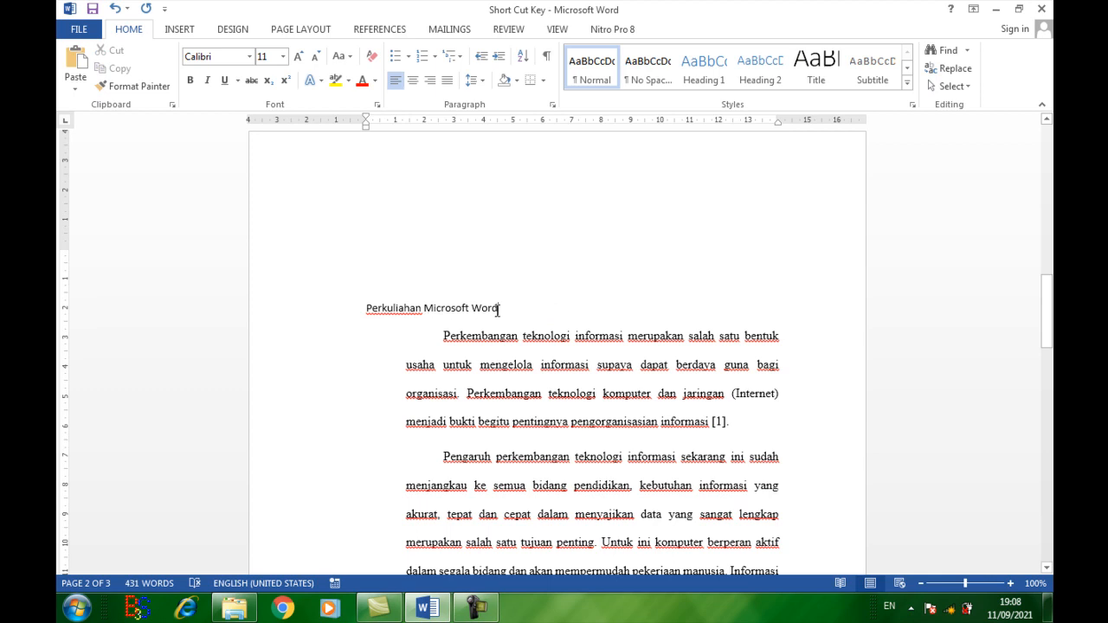
pyautogui.press('Return')
# Step: Paste a copy of the title on the empty line below it, and undo the paste
pyautogui.moveTo(361, 307); pyautogui.dragTo(498, 312)
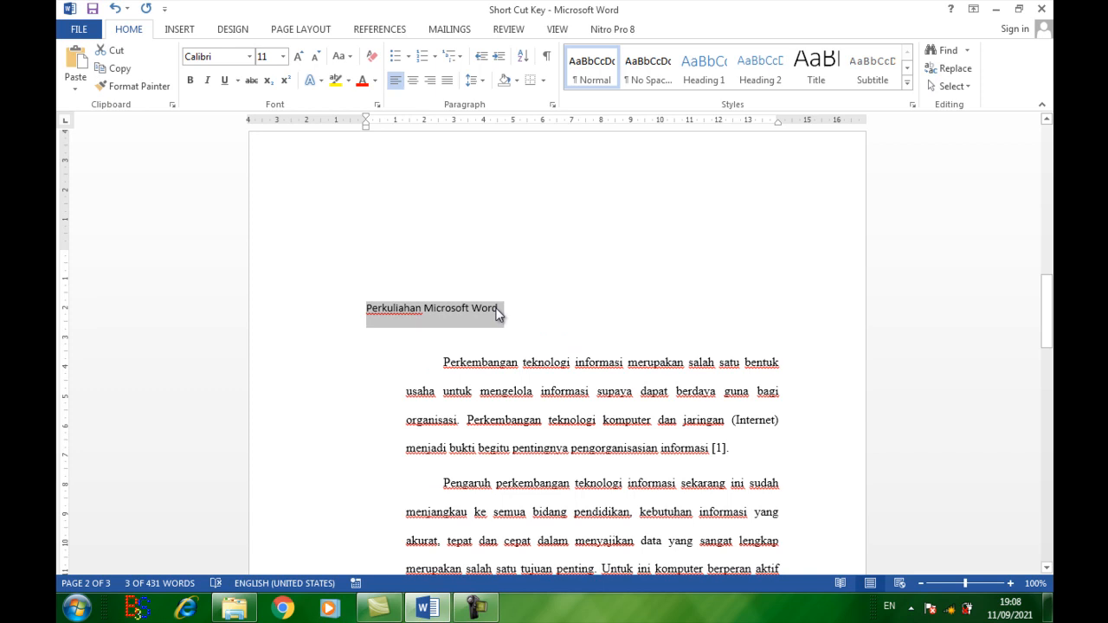
pyautogui.click(407, 330)
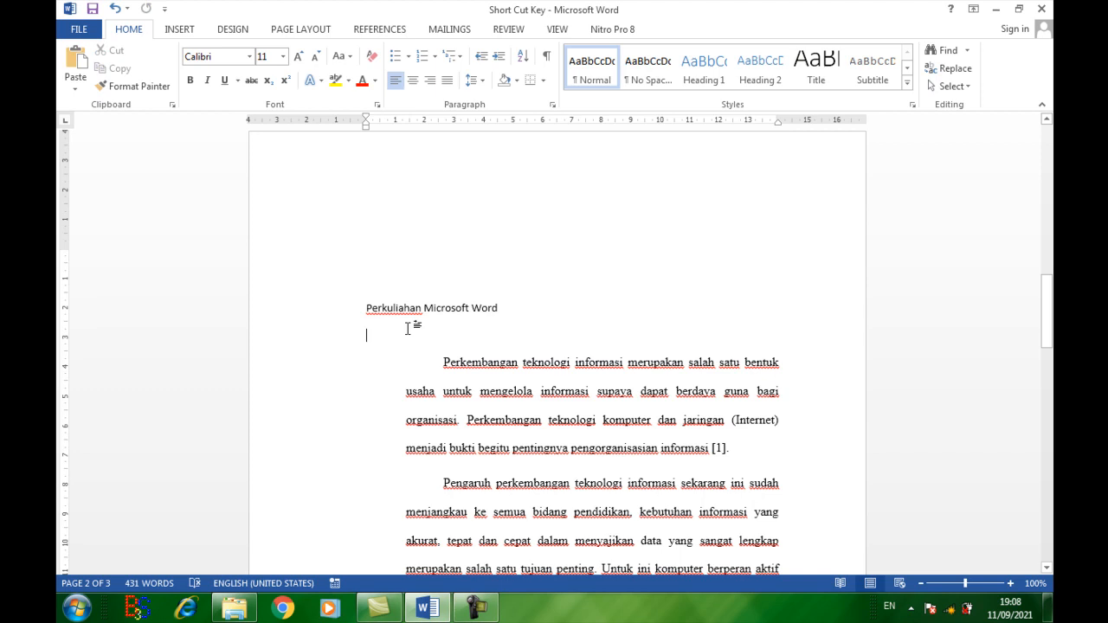
pyautogui.hotkey('ctrl', 'v')
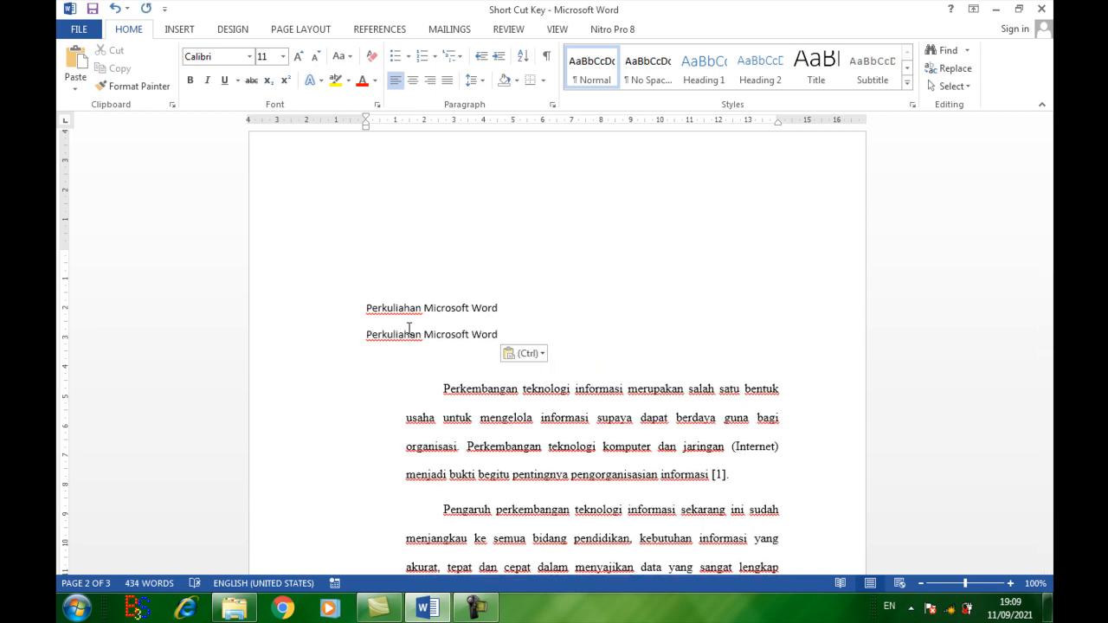
pyautogui.hotkey('ctrl', 'z')
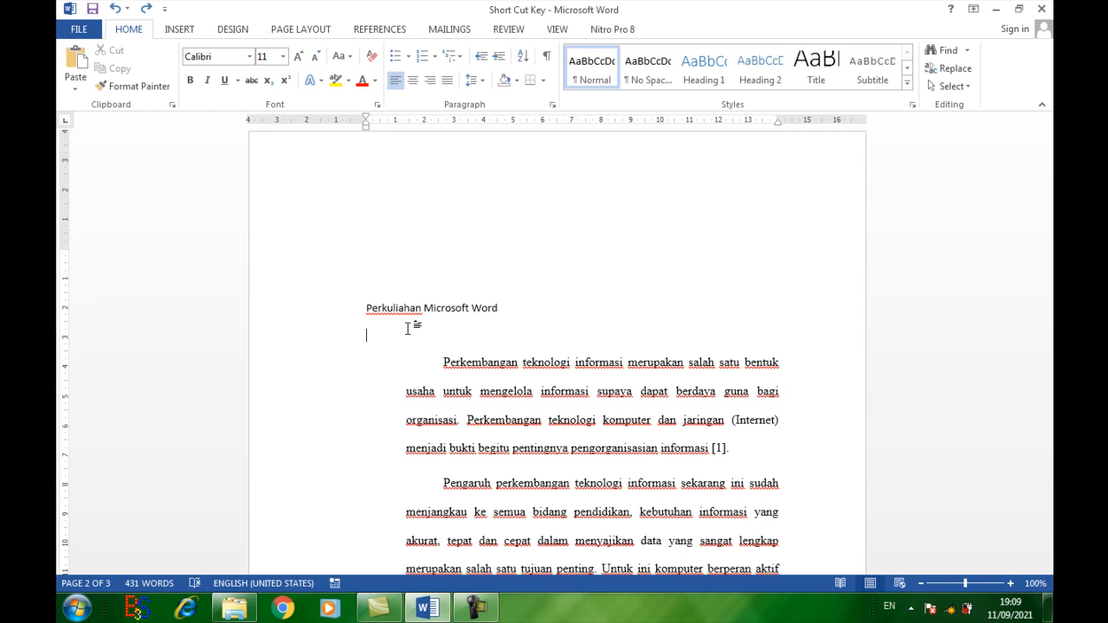
# Step: View the Font settings for the empty line under the title, and close them without changes
pyautogui.click(407, 329)
pyautogui.hotkey('ctrl', 'd')
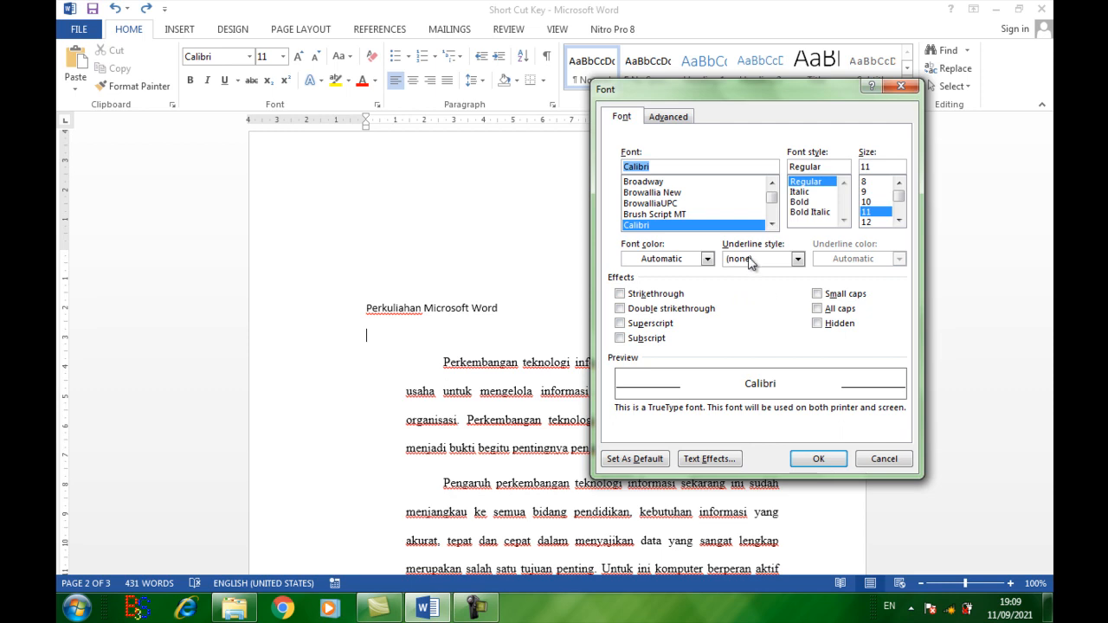
pyautogui.click(883, 459)
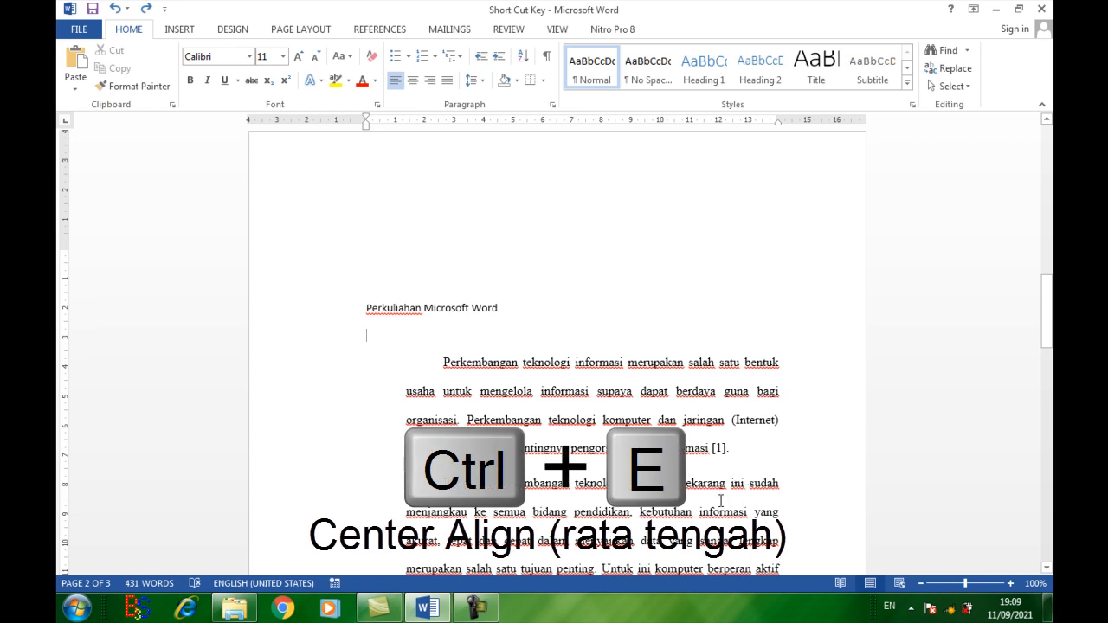
# Step: Center the title "Perkuliahan Microsoft Word" horizontally
pyautogui.click(452, 309)
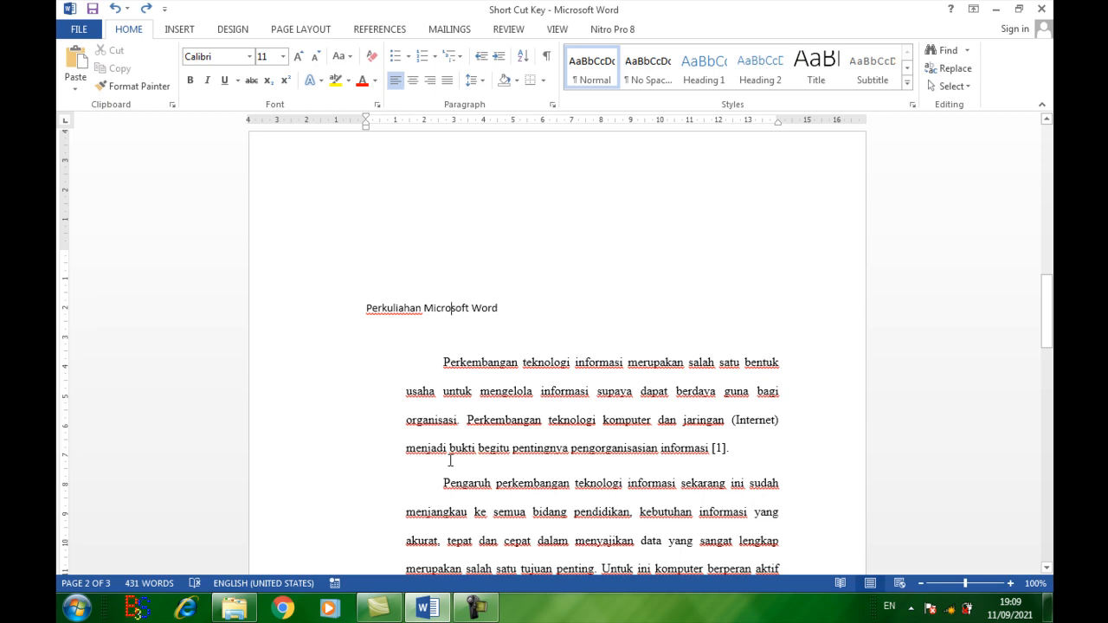
pyautogui.hotkey('ctrl', 'e')
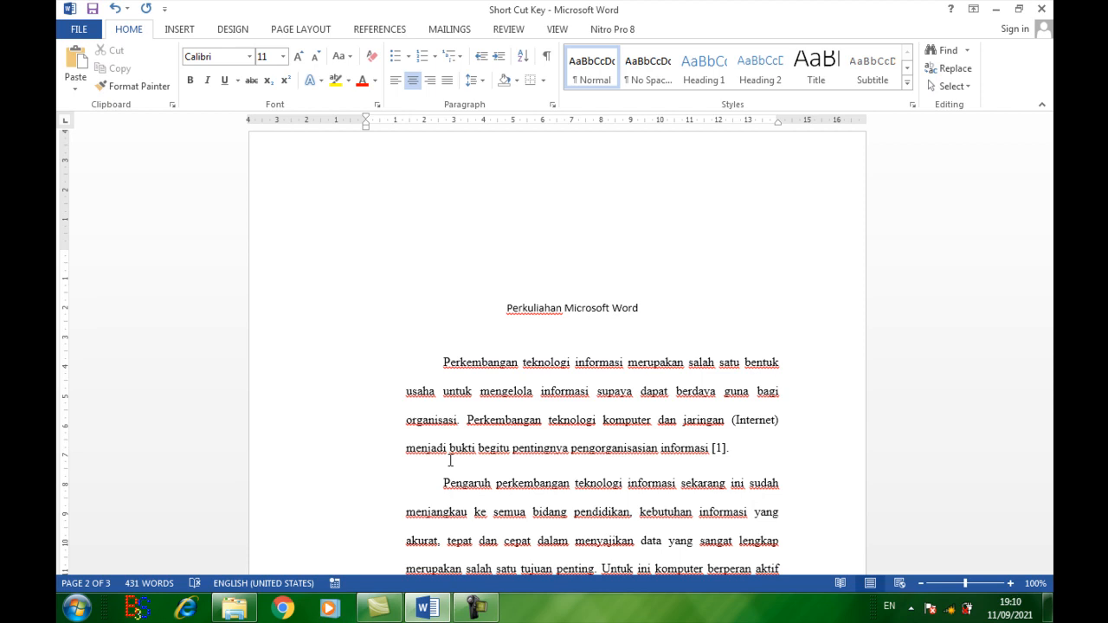
# Step: View the document search pane and the Find options of Find and Replace, and close both
pyautogui.click(546, 479)
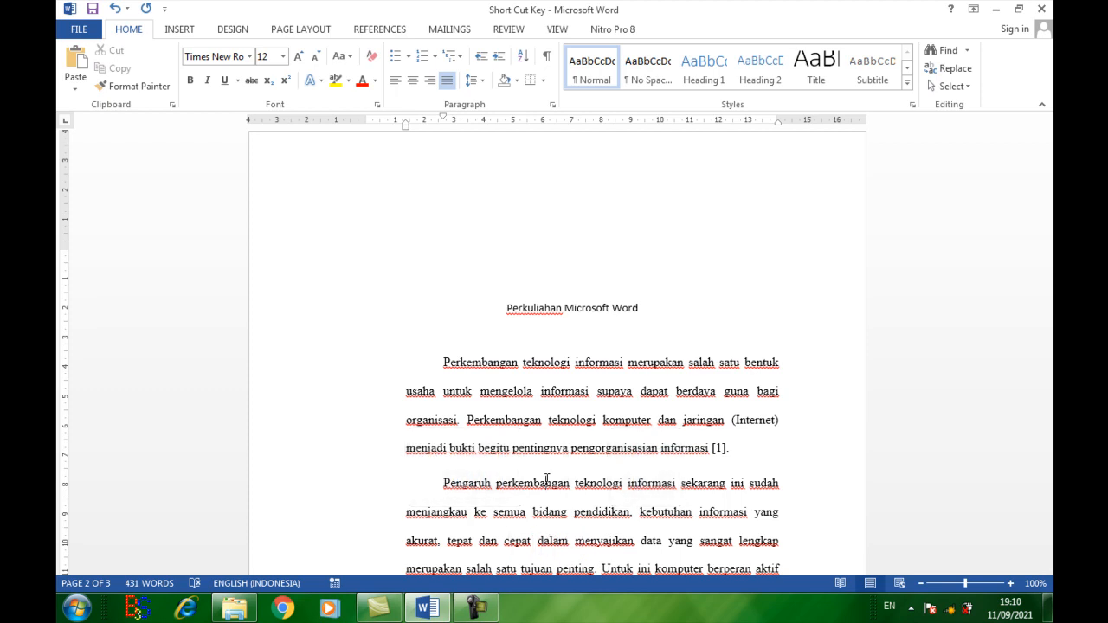
pyautogui.hotkey('ctrl', 'f')
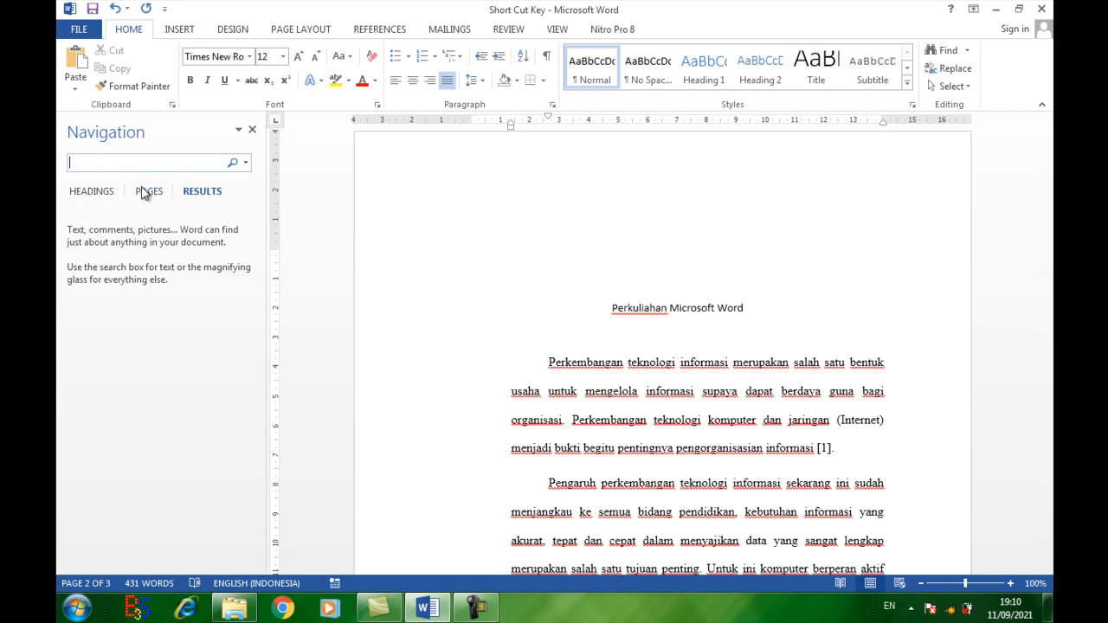
pyautogui.click(490, 295)
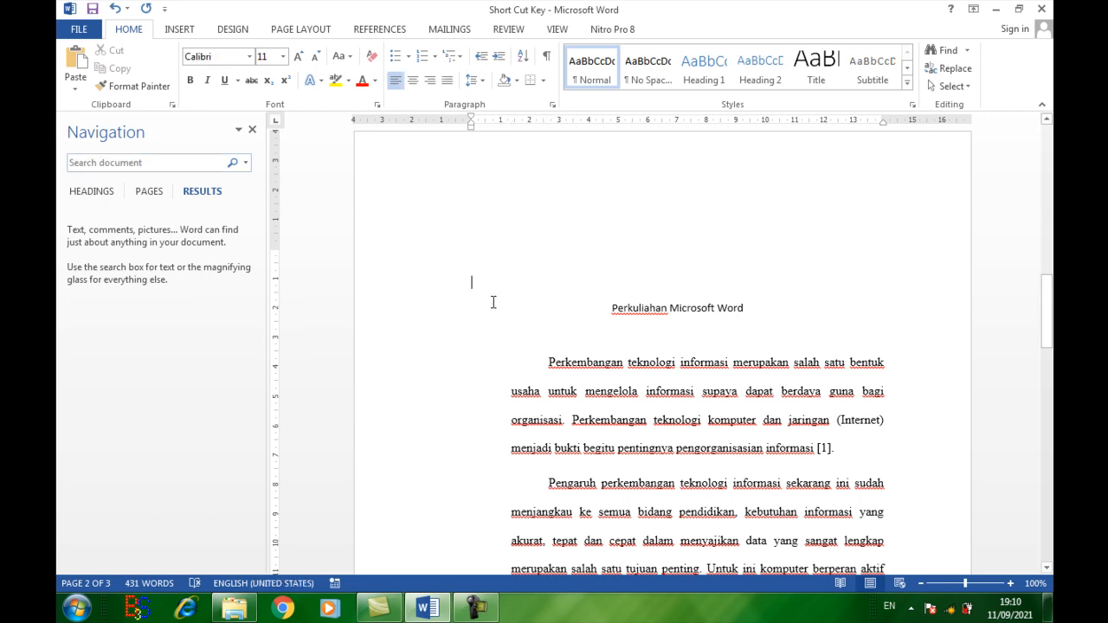
pyautogui.hotkey('ctrl', 'g')
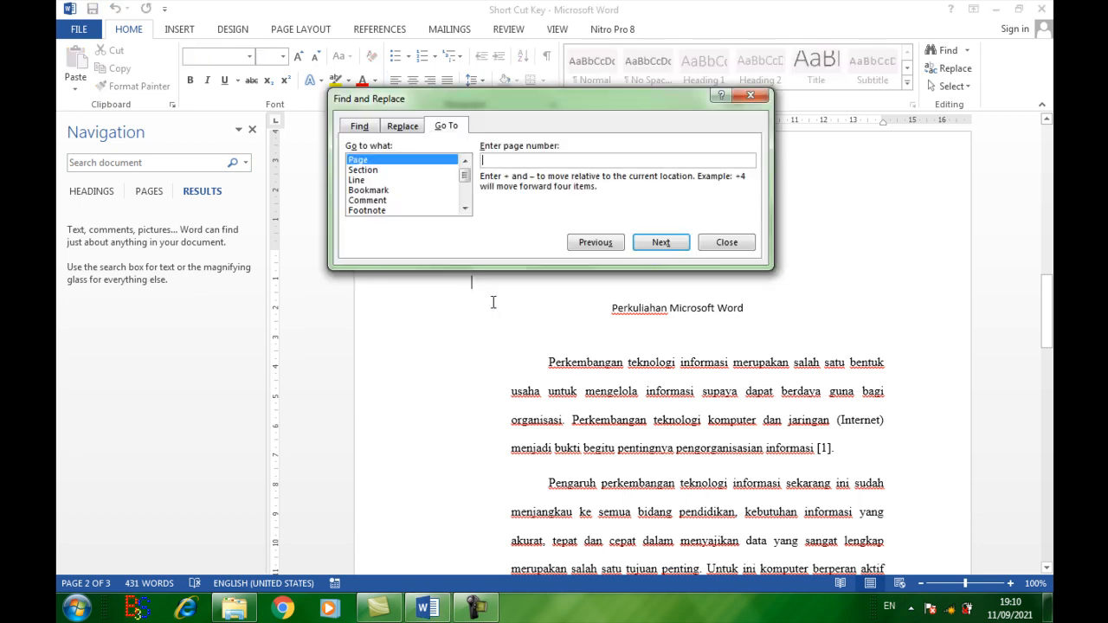
pyautogui.click(358, 127)
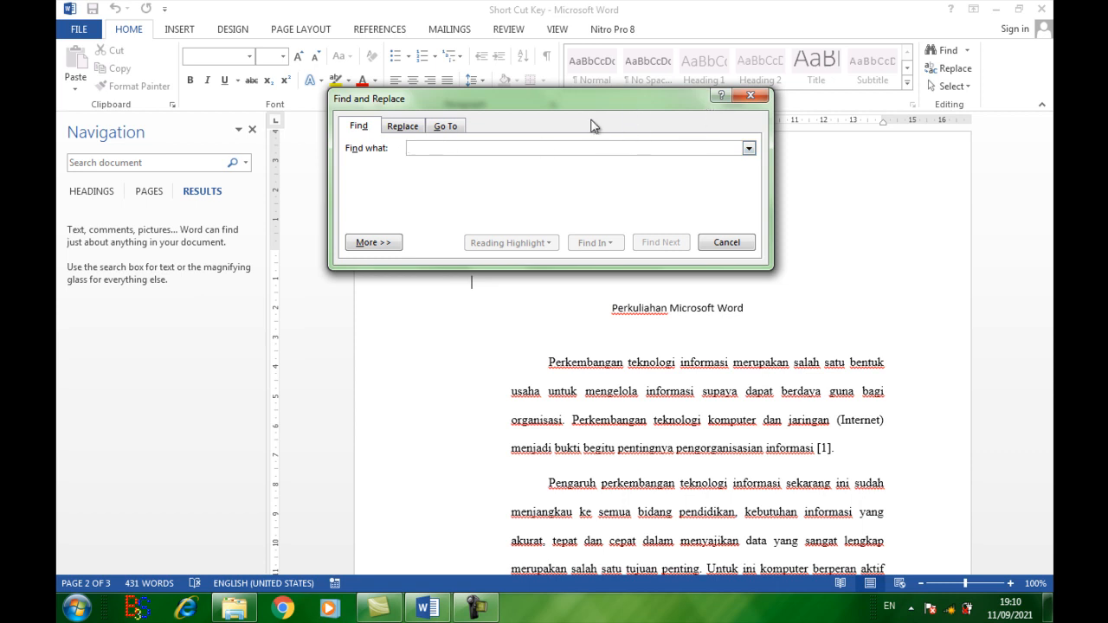
pyautogui.click(750, 97)
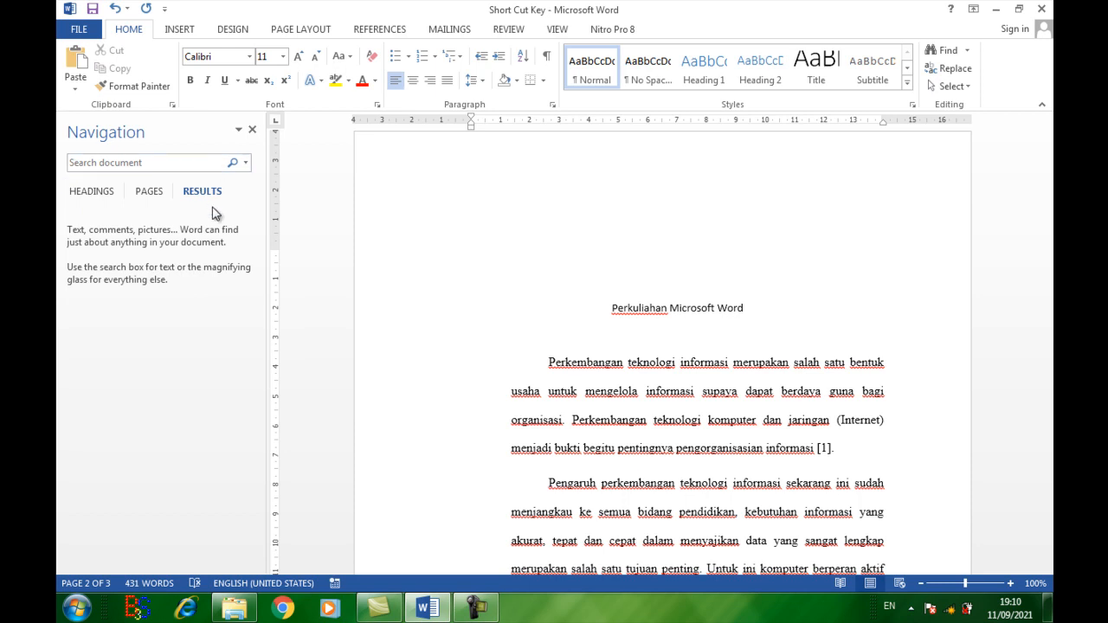
pyautogui.click(252, 130)
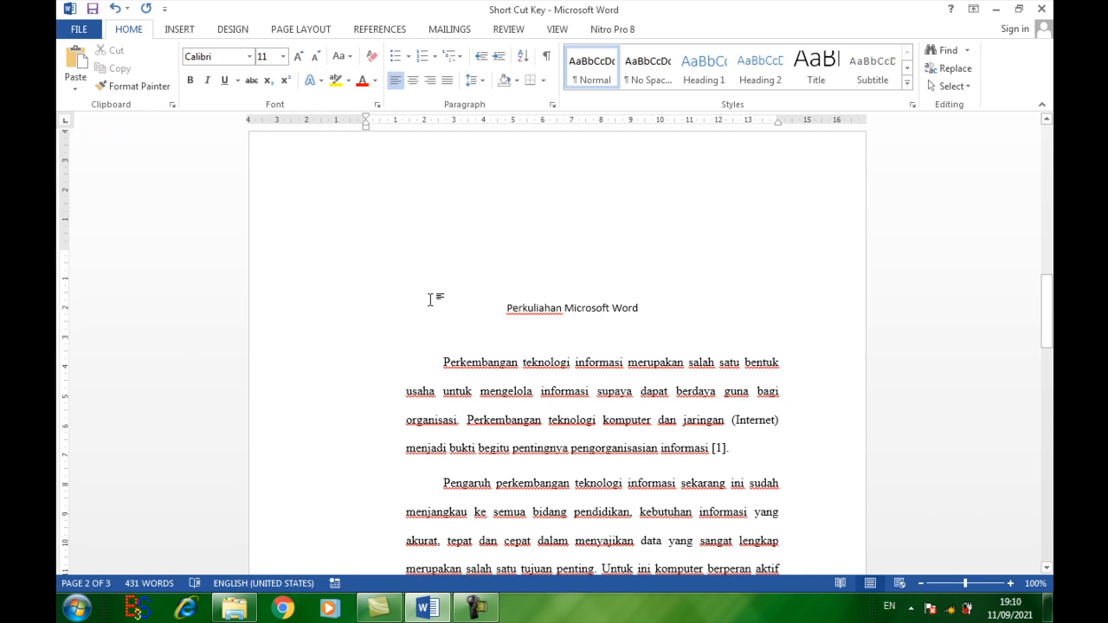
# Step: Enter 425 as the page number in Go To, and close the dialog without jumping
pyautogui.hotkey('ctrl', 'g')
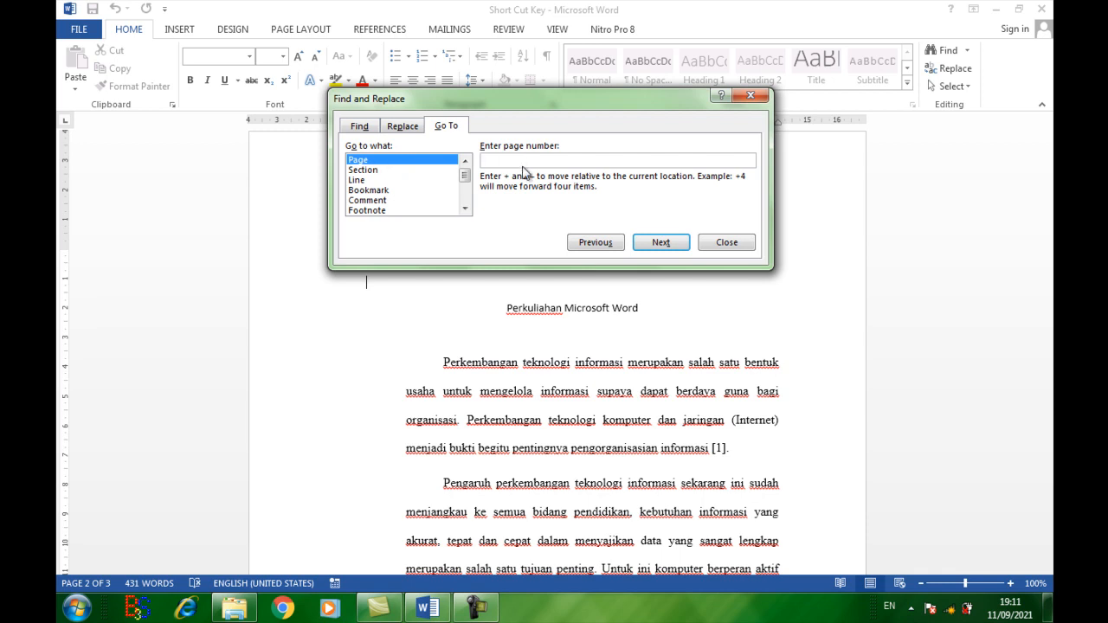
pyautogui.write('425')
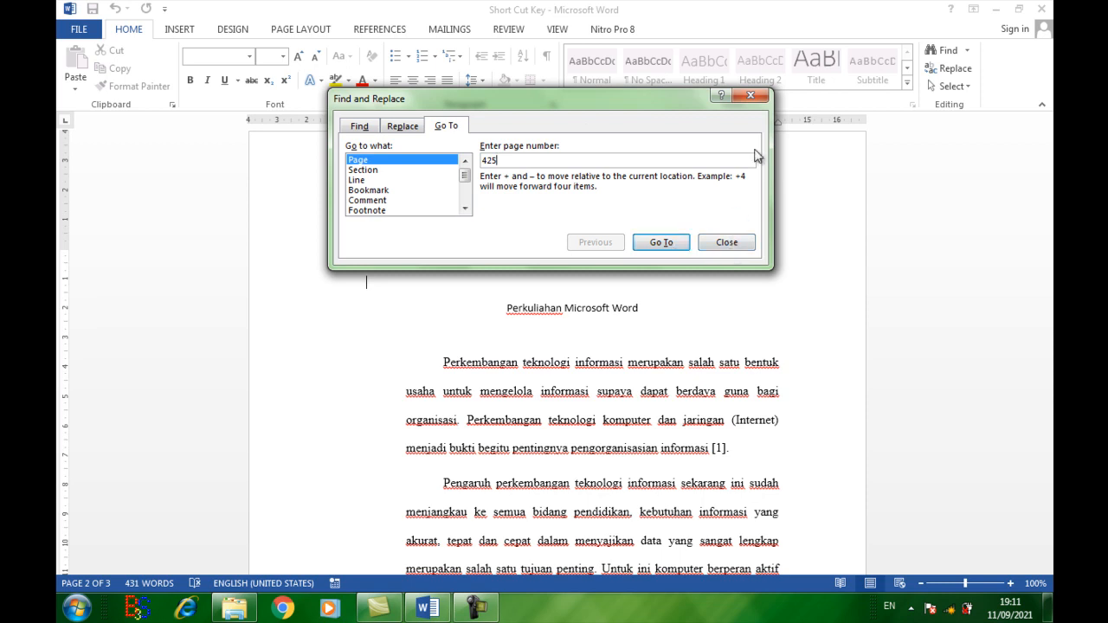
pyautogui.click(758, 100)
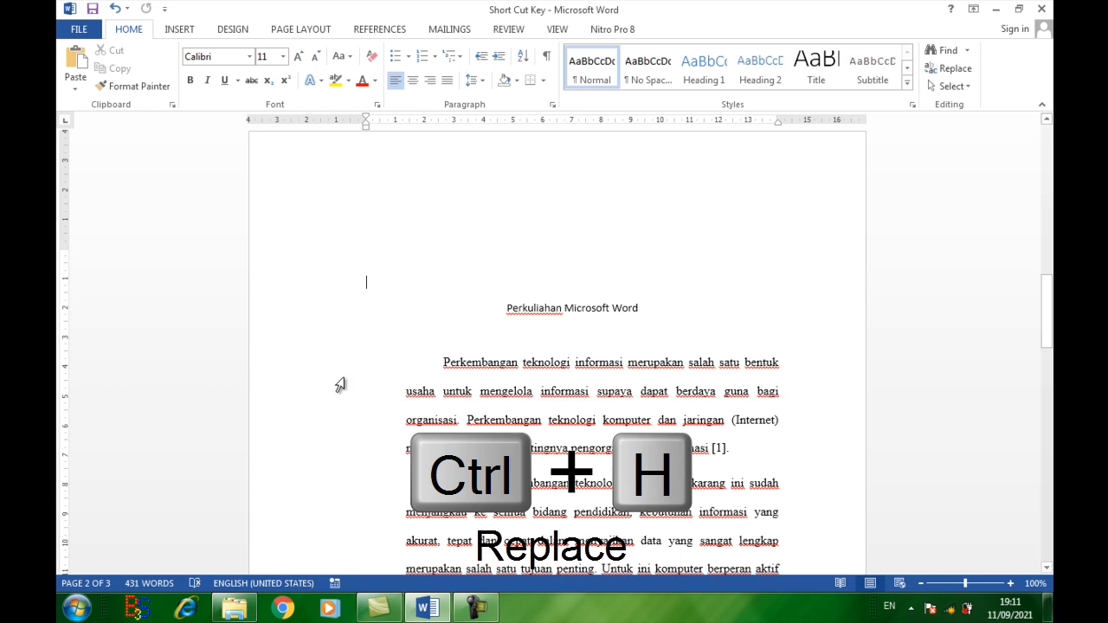
# Step: Replace all occurrences of "word" with "kata" in the document, and undo the replacement
pyautogui.hotkey('ctrl', 'h')
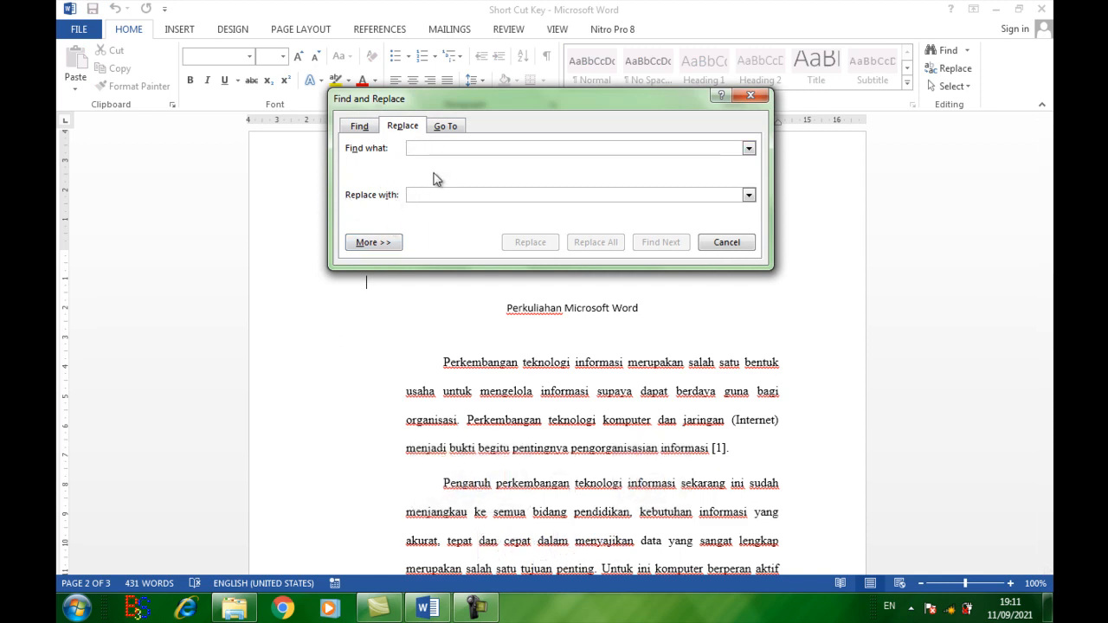
pyautogui.moveTo(503, 107); pyautogui.dragTo(565, 176)
pyautogui.write('word')
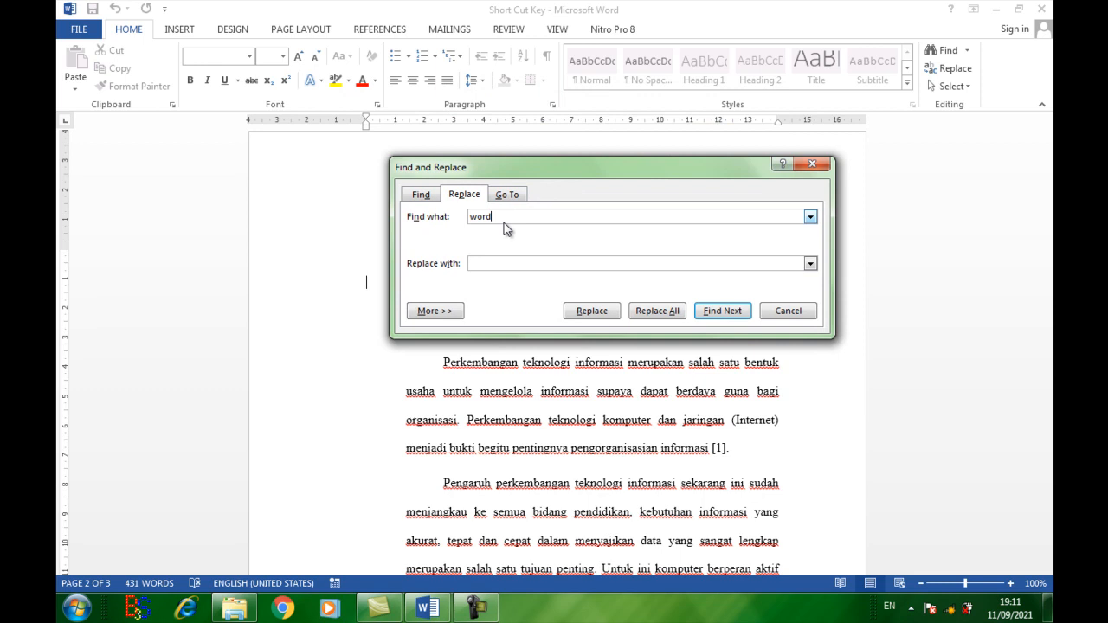
pyautogui.click(477, 264)
pyautogui.write('kata')
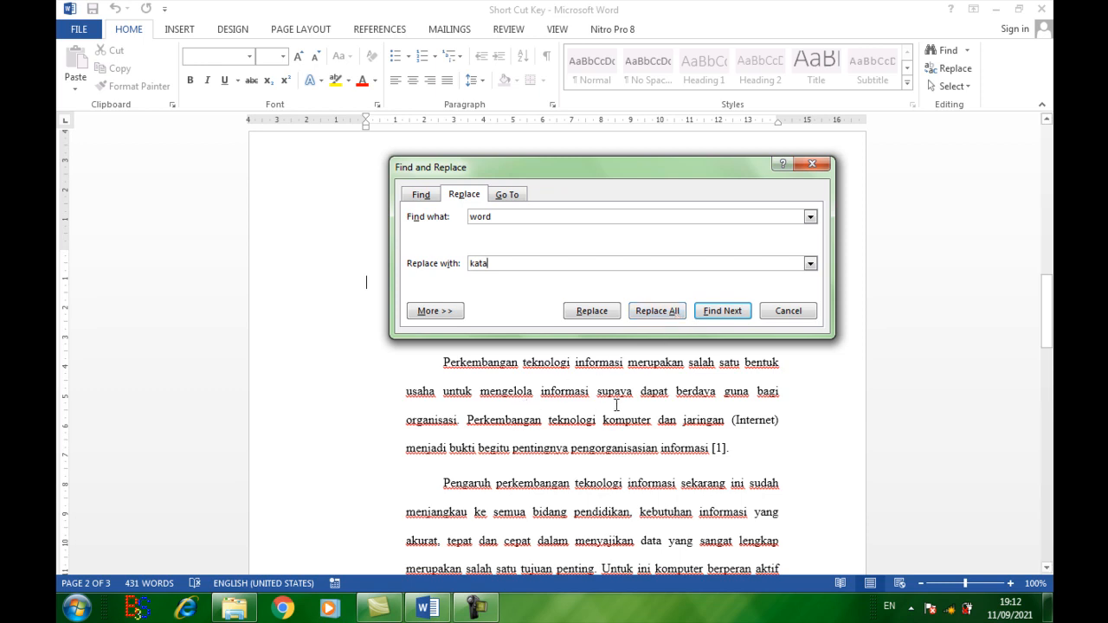
pyautogui.click(655, 322)
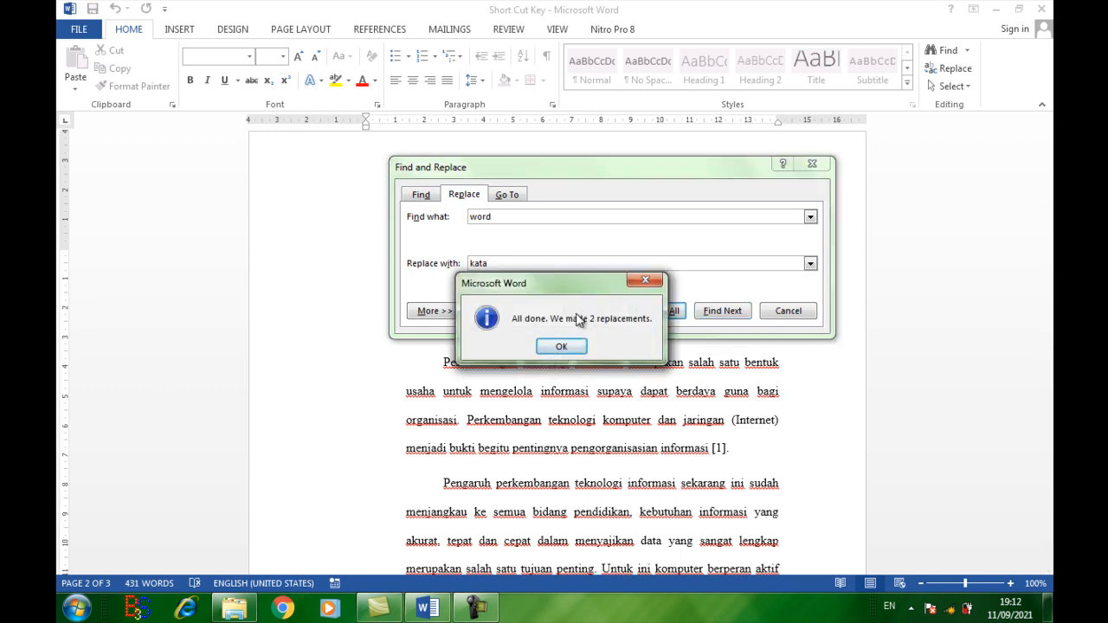
pyautogui.click(561, 346)
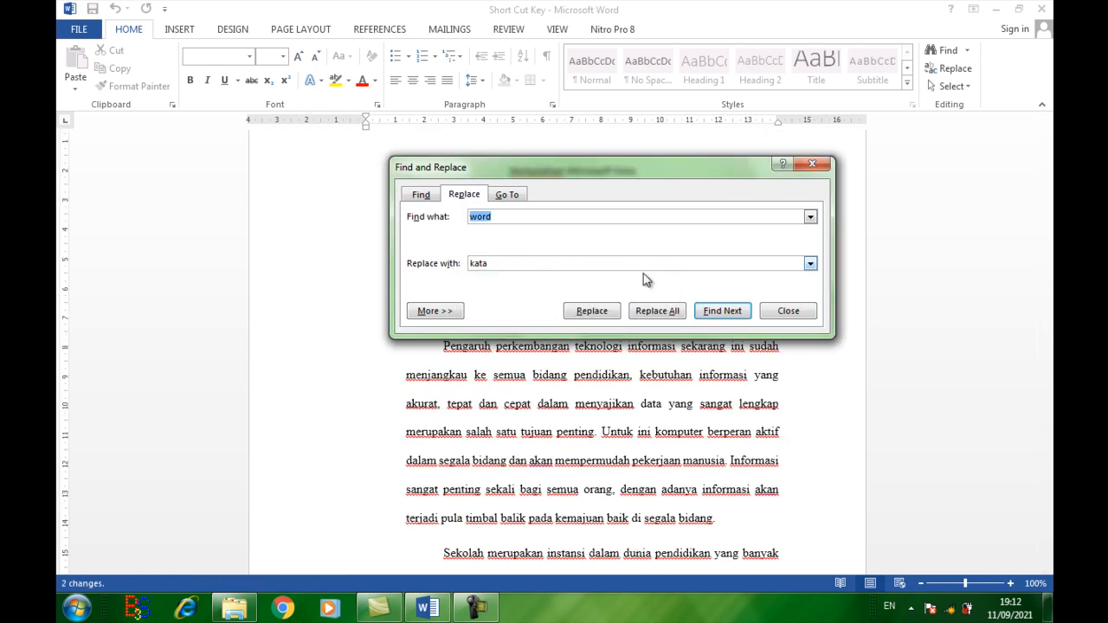
pyautogui.click(776, 314)
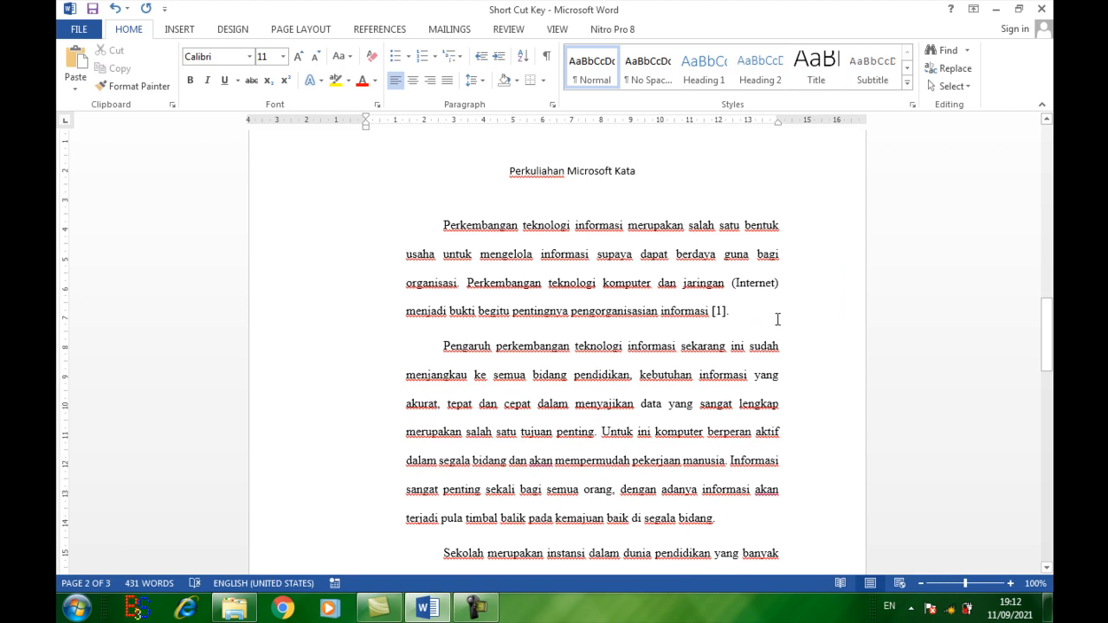
pyautogui.hotkey('ctrl', 'z')
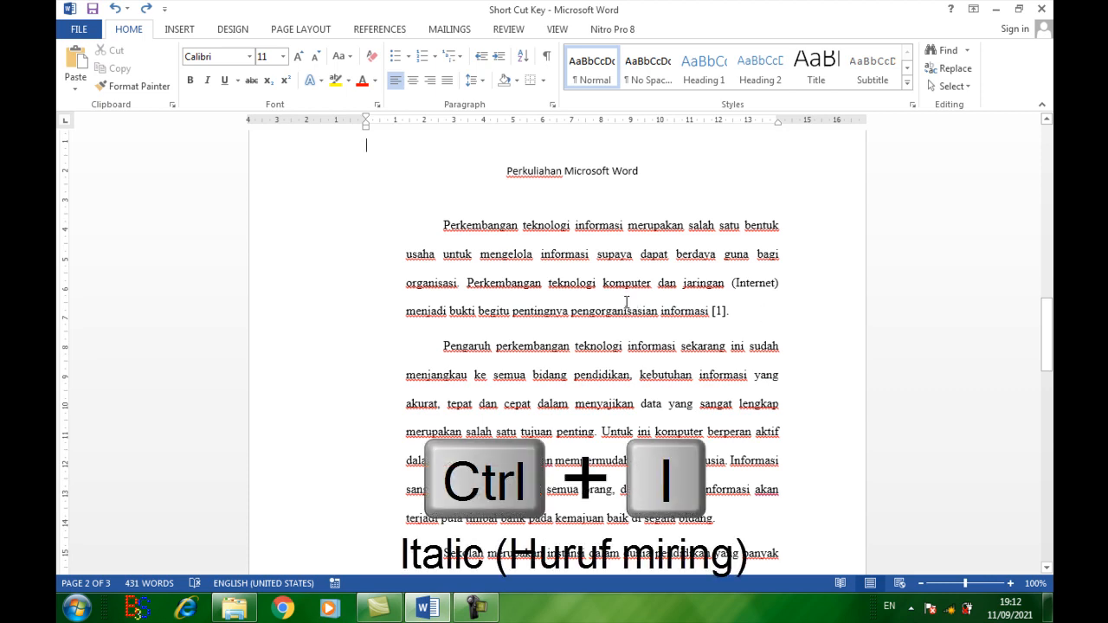
# Step: Make the title "Perkuliahan Microsoft Word" italic
pyautogui.scroll(1, 626, 301)
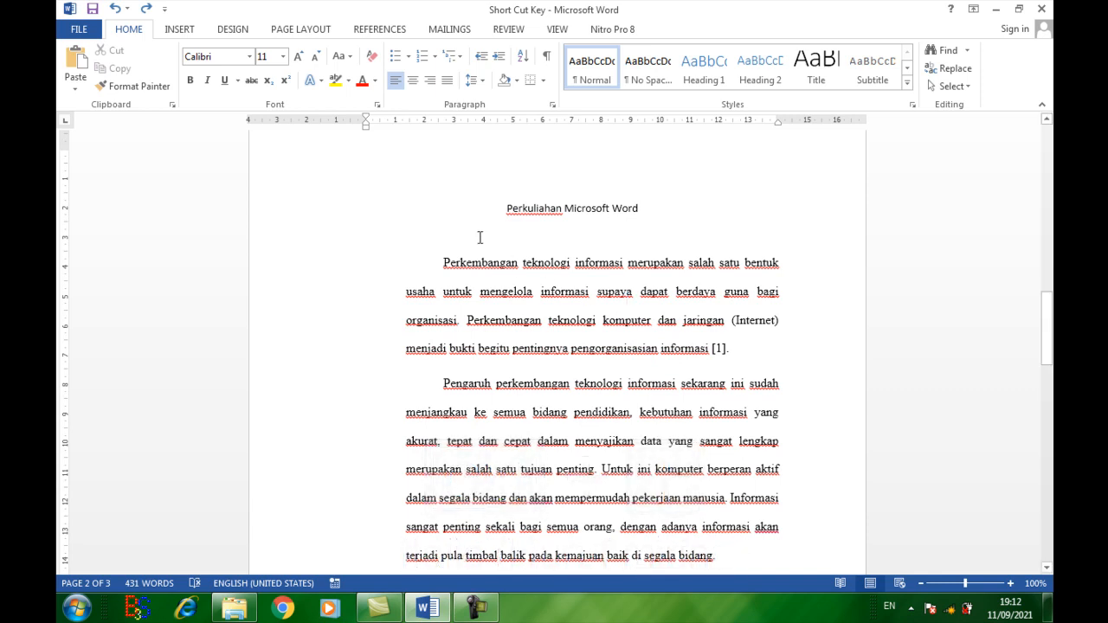
pyautogui.moveTo(508, 209); pyautogui.dragTo(644, 213)
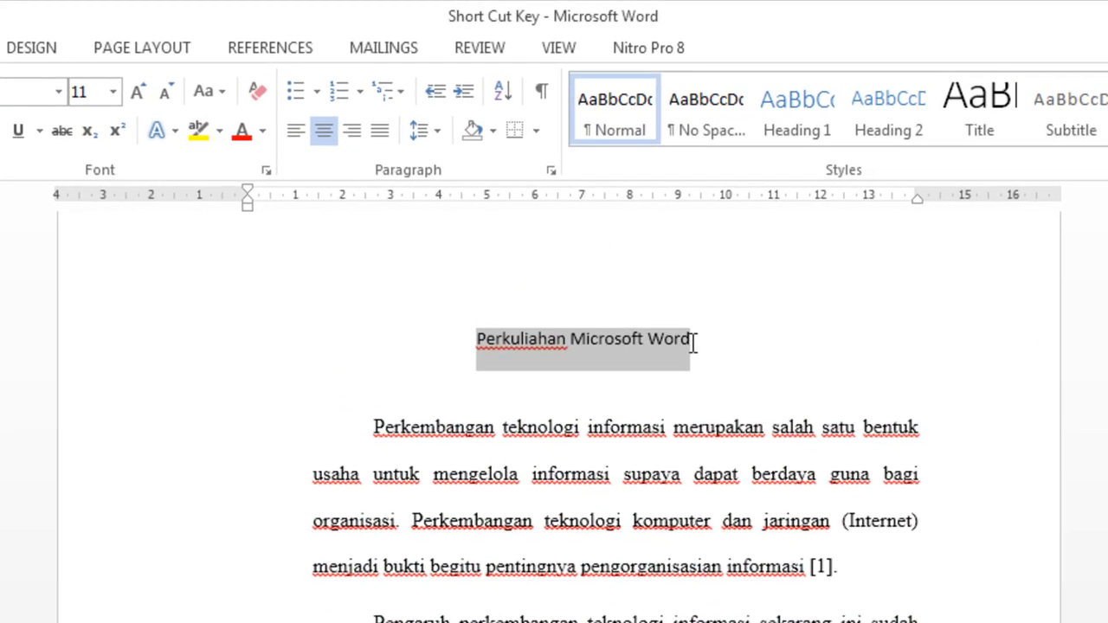
pyautogui.hotkey('ctrl', 'i')
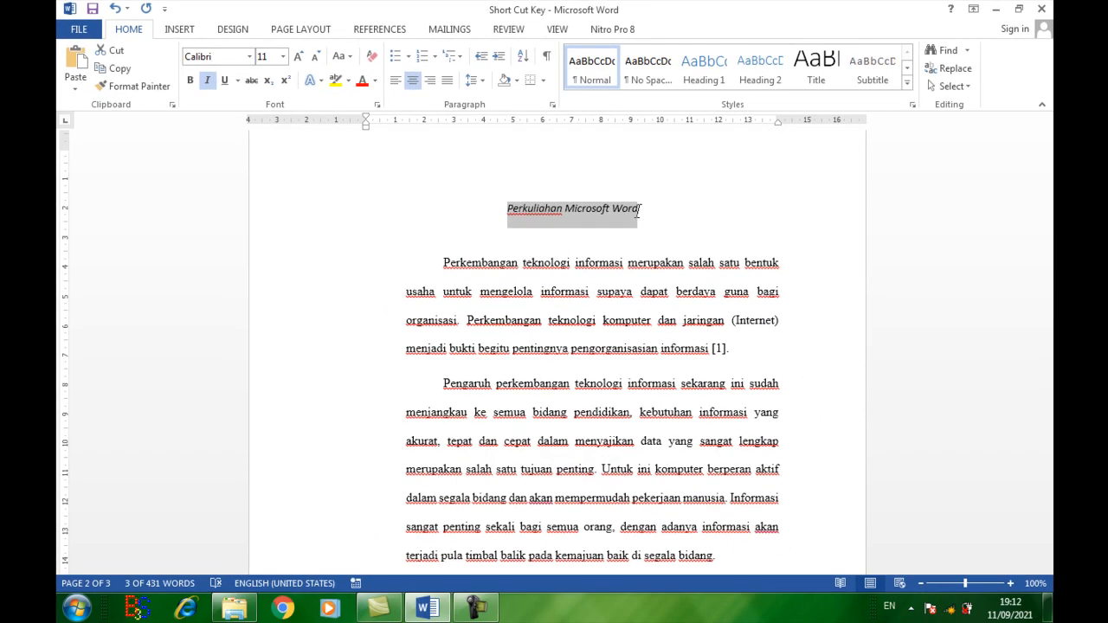
# Step: Remove the italic formatting from the title "Perkuliahan Microsoft Word"
pyautogui.hotkey('ctrl', 'i')
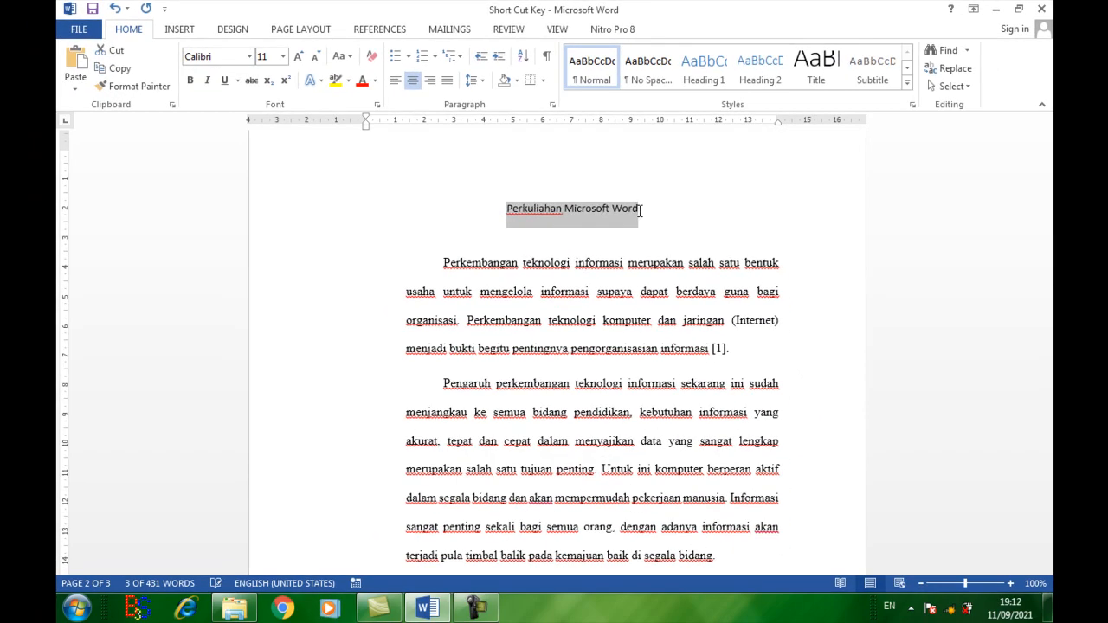
# Step: Right-align and left-align the first body paragraph, and set it back to justified
pyautogui.click(591, 291)
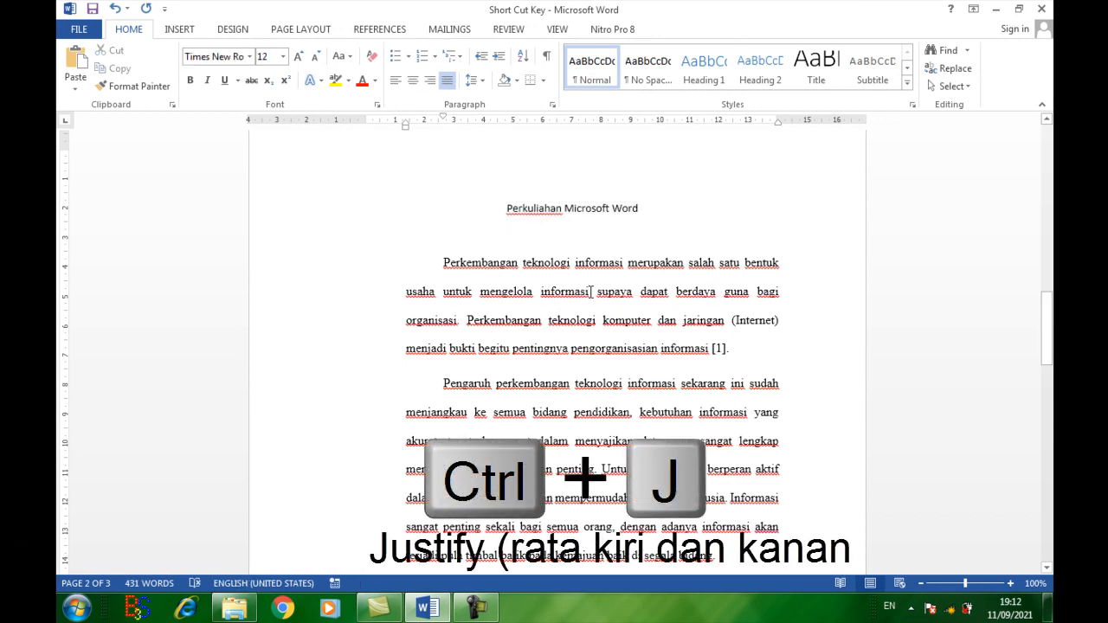
pyautogui.hotkey('ctrl', 'r')
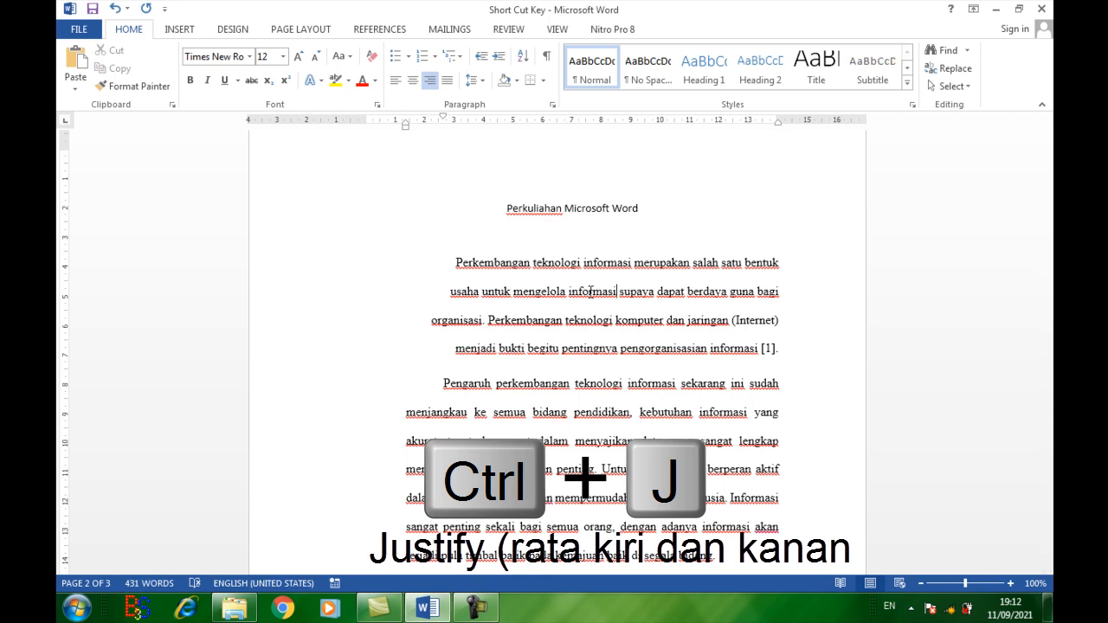
pyautogui.hotkey('ctrl', 'l')
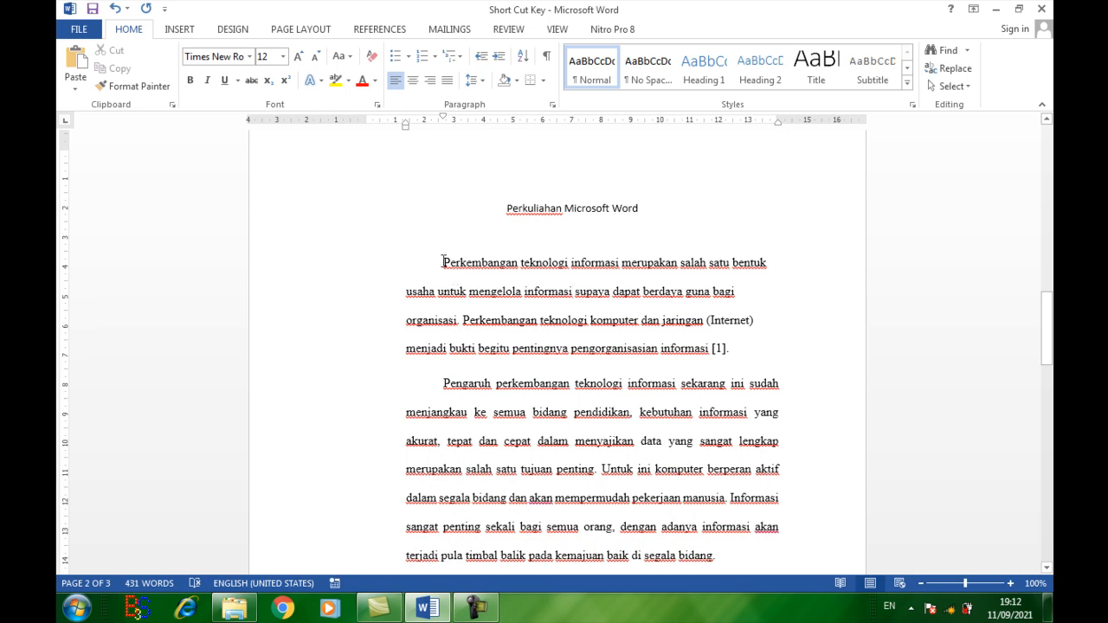
pyautogui.moveTo(443, 262); pyautogui.dragTo(545, 334)
pyautogui.click(546, 320)
pyautogui.hotkey('ctrl', 'j')
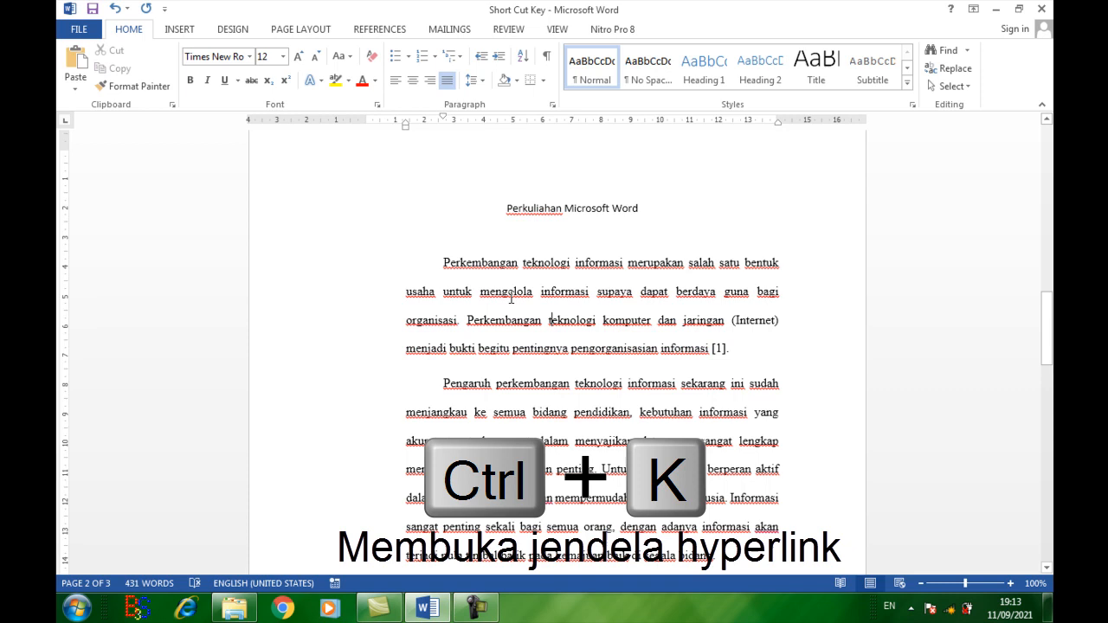
# Step: View the Insert Hyperlink options for the word "teknologi" in the first body line, and close them without adding a link
pyautogui.click(528, 262)
pyautogui.doubleClick(528, 261)
pyautogui.hotkey('ctrl', 'k')
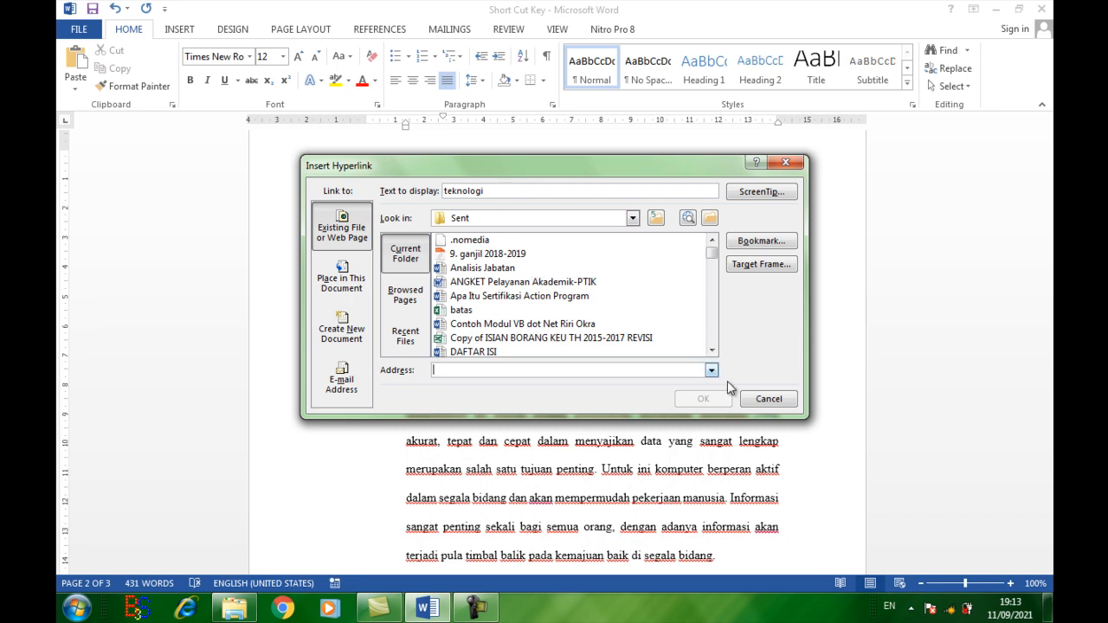
pyautogui.moveTo(524, 168); pyautogui.dragTo(529, 289)
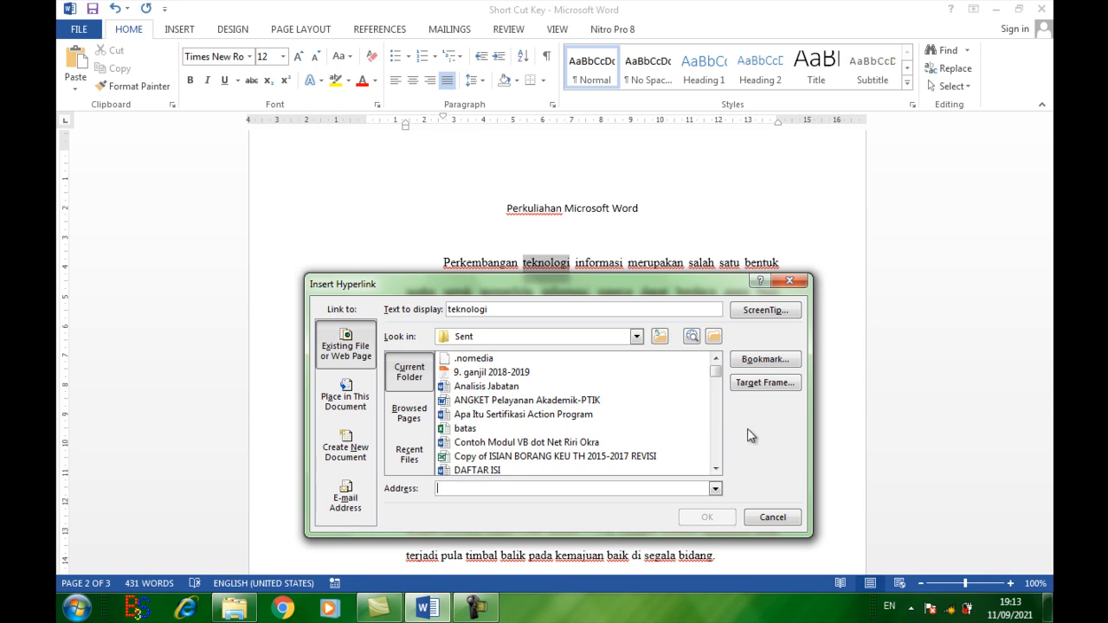
pyautogui.click(789, 282)
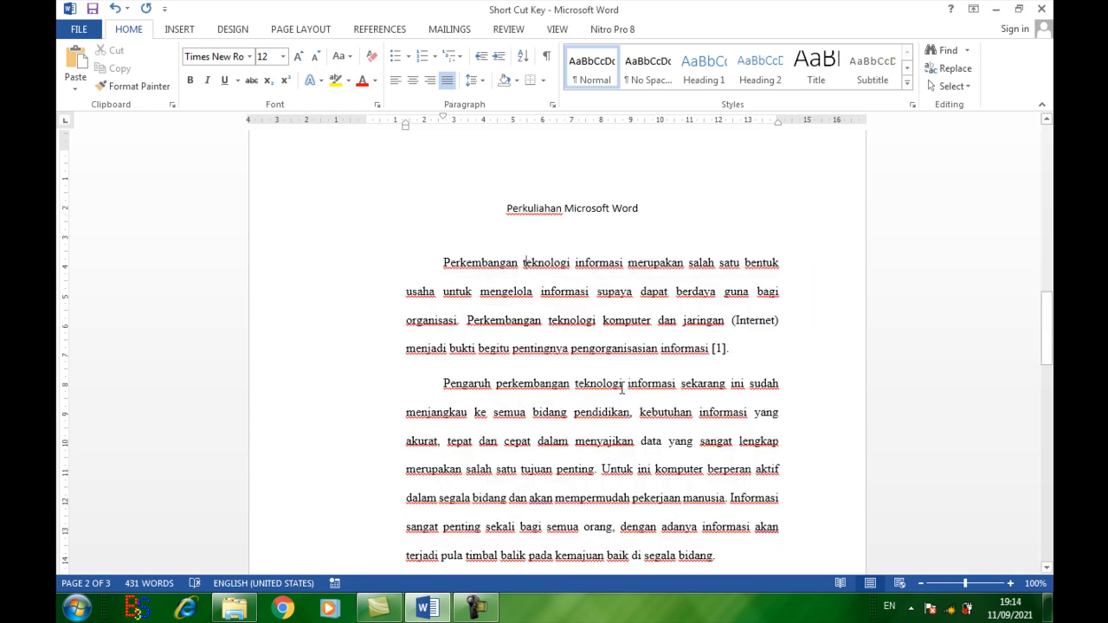
# Step: Center the first body paragraph, and change it to left alignment
pyautogui.click(551, 303)
pyautogui.hotkey('ctrl', 'e')
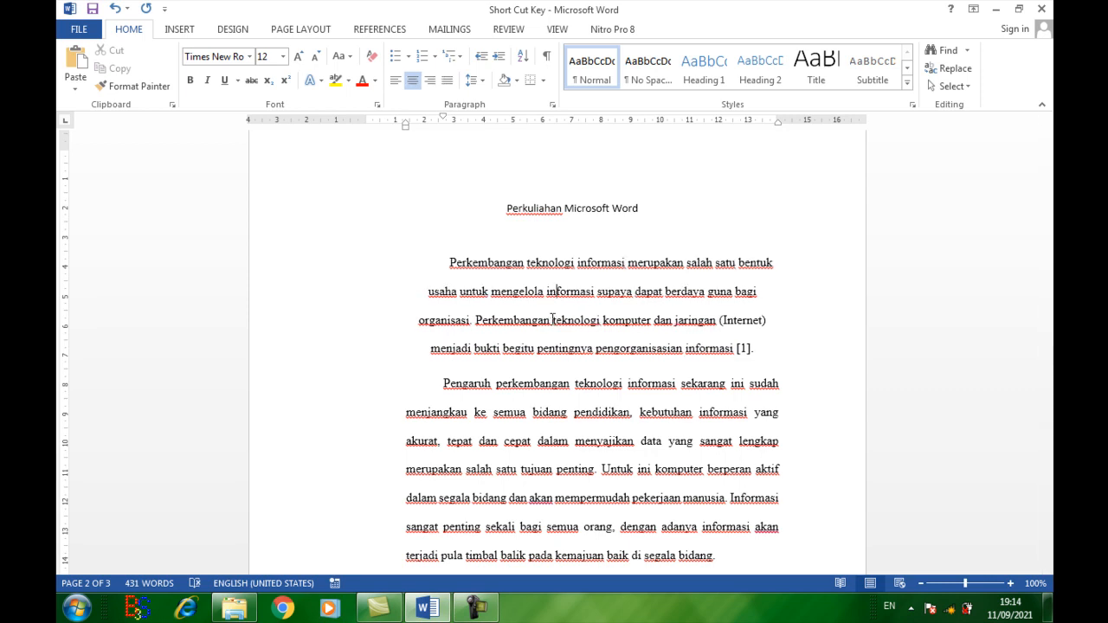
pyautogui.hotkey('ctrl', 'l')
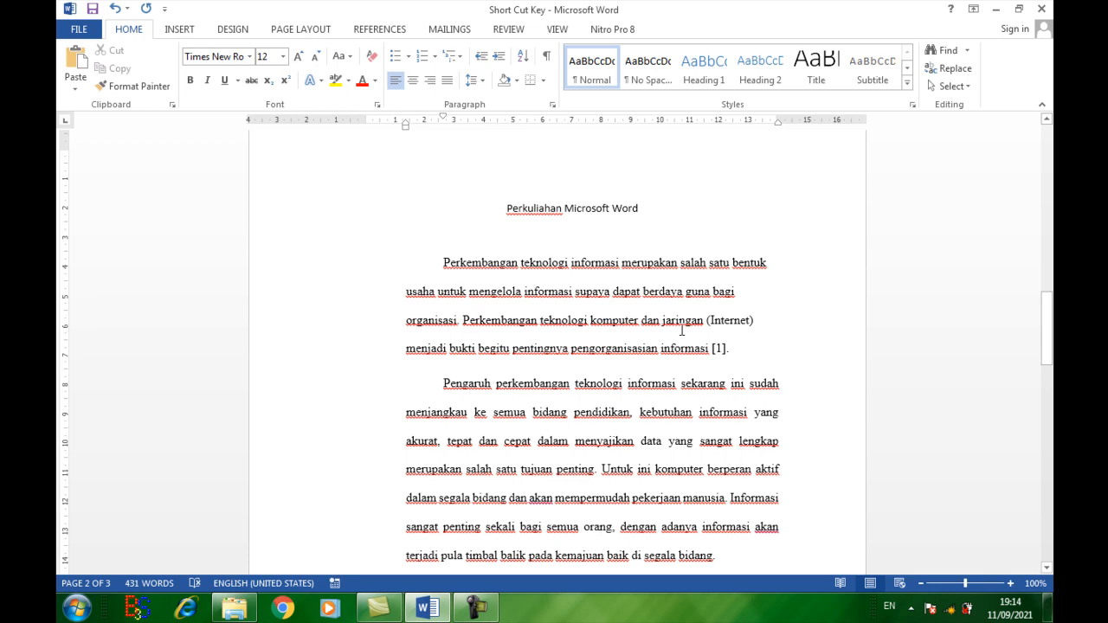
pyautogui.scroll(-6, 546, 407)
pyautogui.scroll(-7, 546, 406)
pyautogui.click(490, 376)
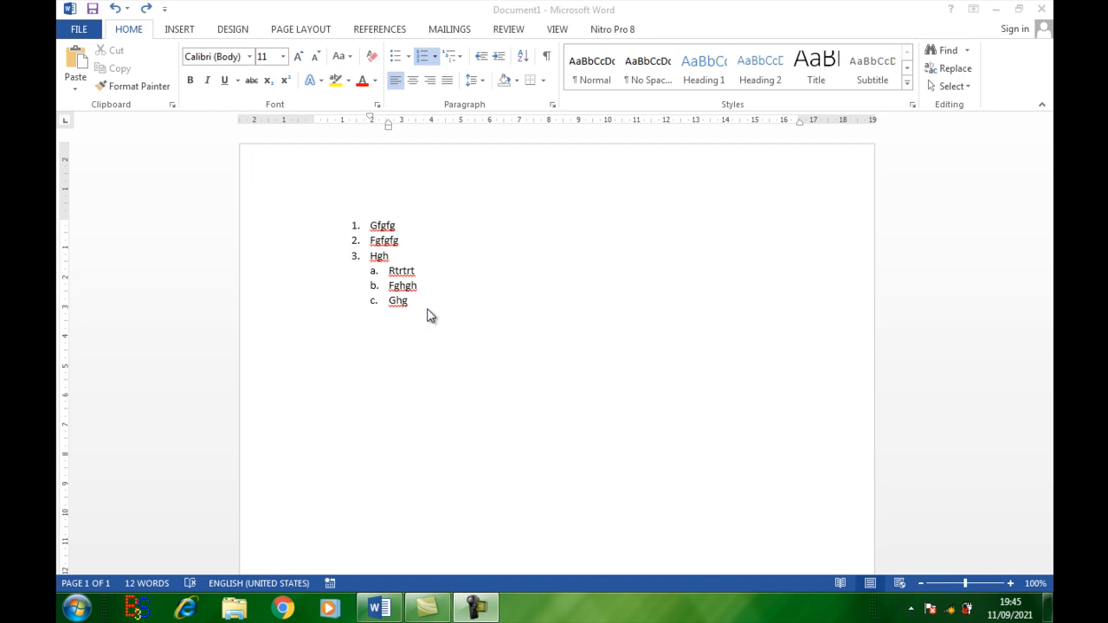
# Step: Select the whole numbered list with its lettered sub-items and increase its left indent
pyautogui.moveTo(413, 302); pyautogui.dragTo(365, 228)
pyautogui.hotkey('ctrl', 'm')
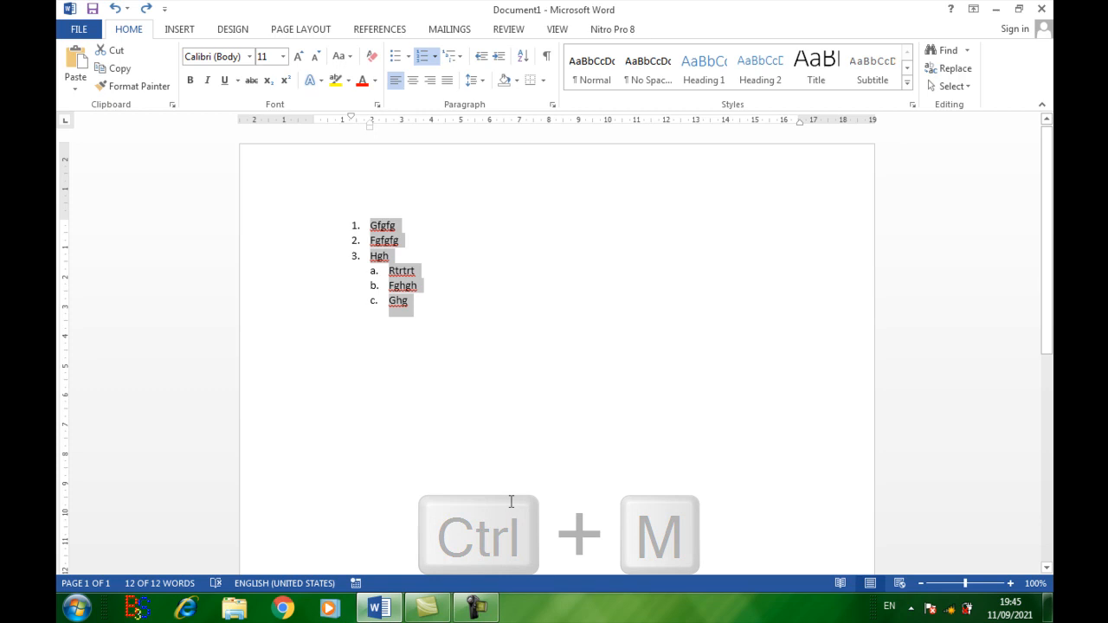
pyautogui.hotkey('ctrl', 'm')
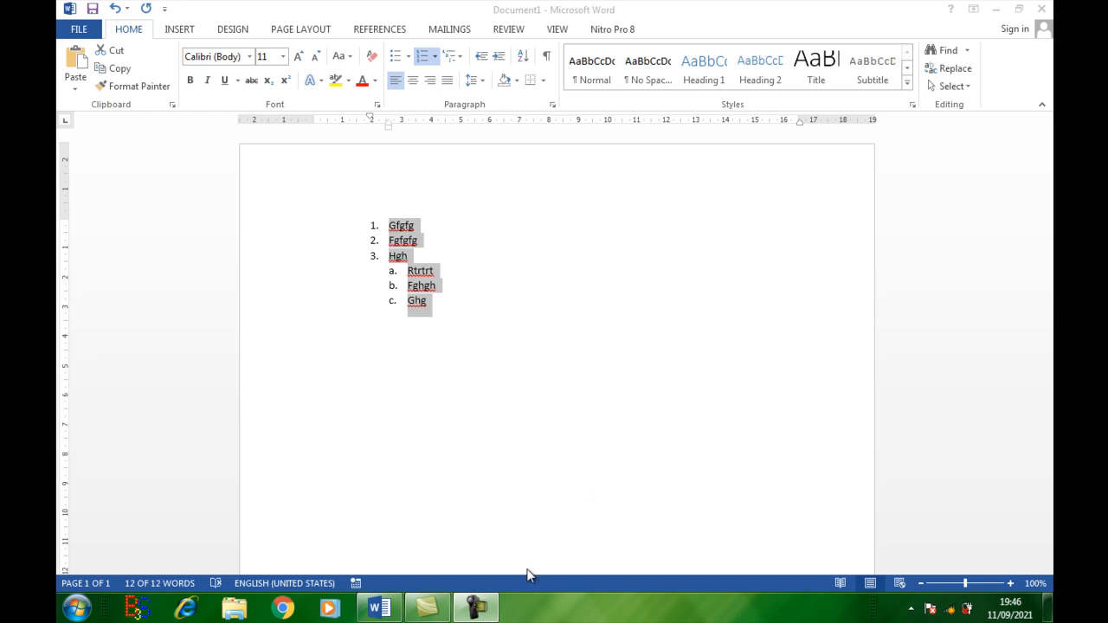
pyautogui.click(477, 609)
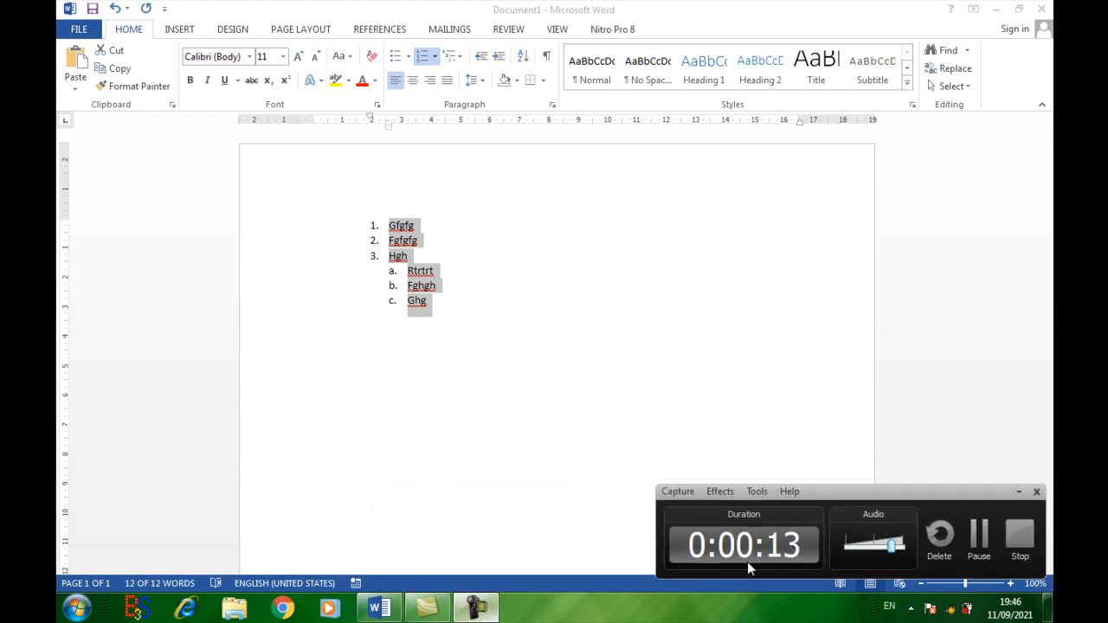
pyautogui.click(1021, 539)
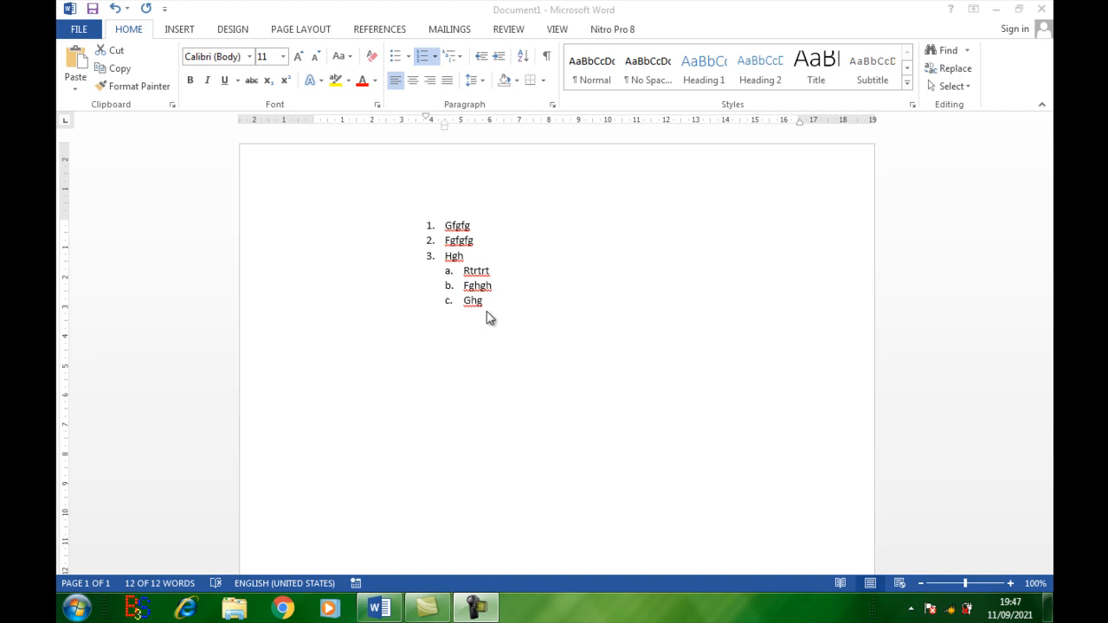
# Step: Select the whole list and decrease its left indent by three levels
pyautogui.hotkey('ctrl', 'a')
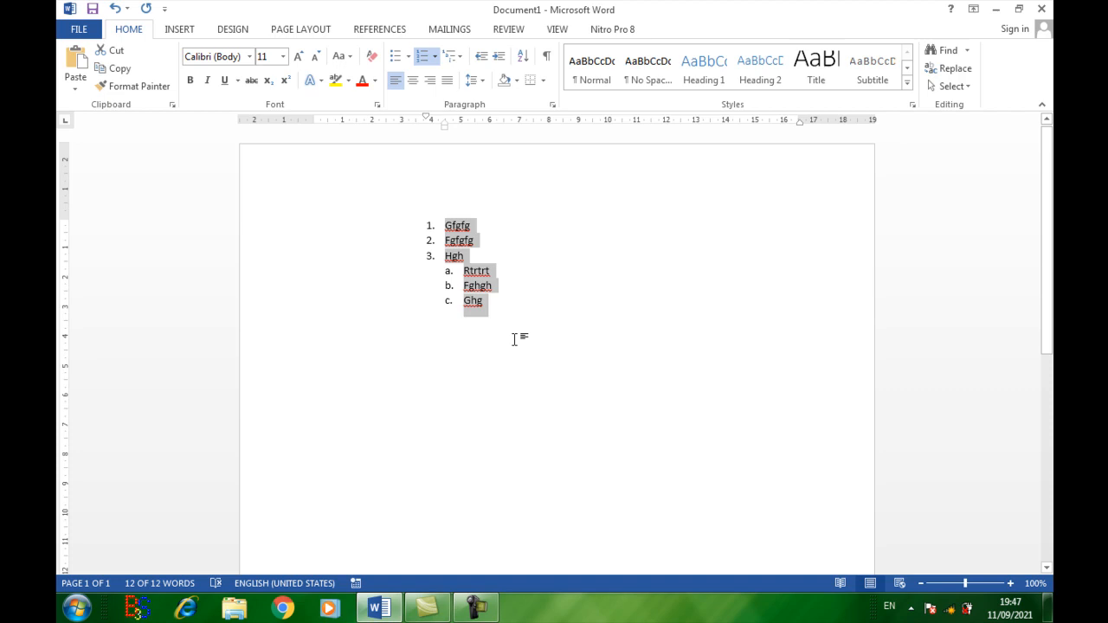
pyautogui.hotkey('ctrl', 'shift', 'm')
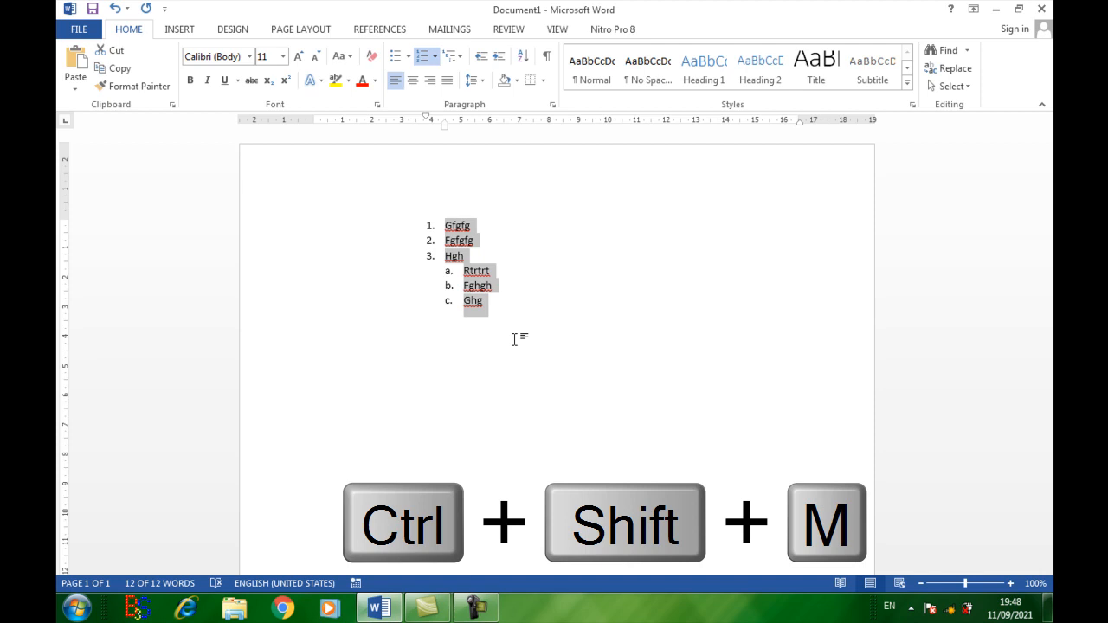
pyautogui.hotkey('ctrl', 'shift', 'm')
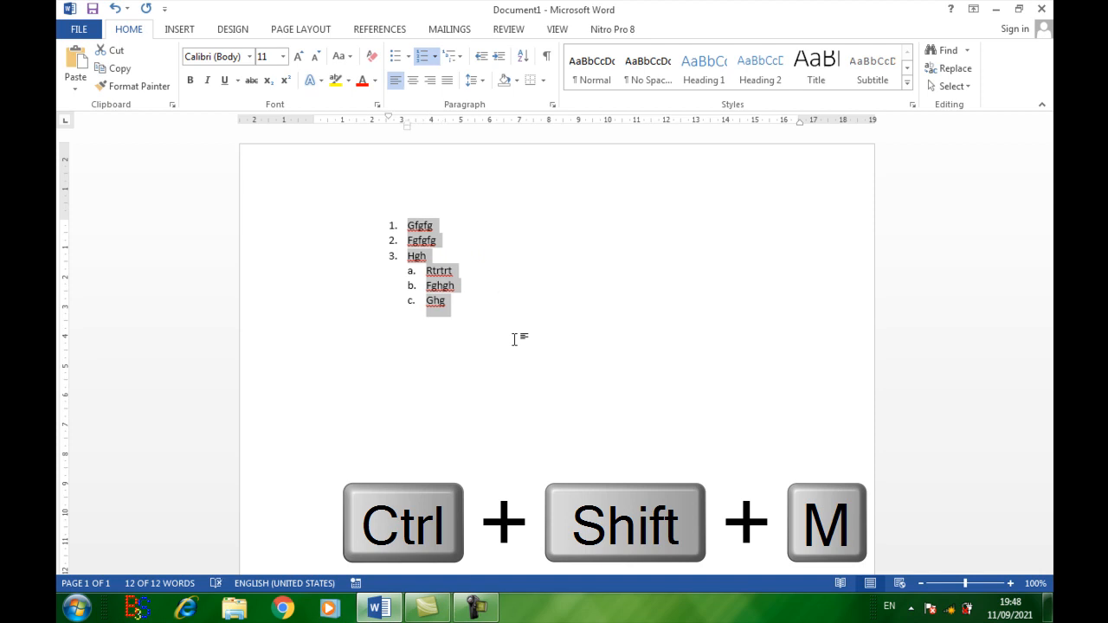
pyautogui.hotkey('ctrl', 'shift', 'm')
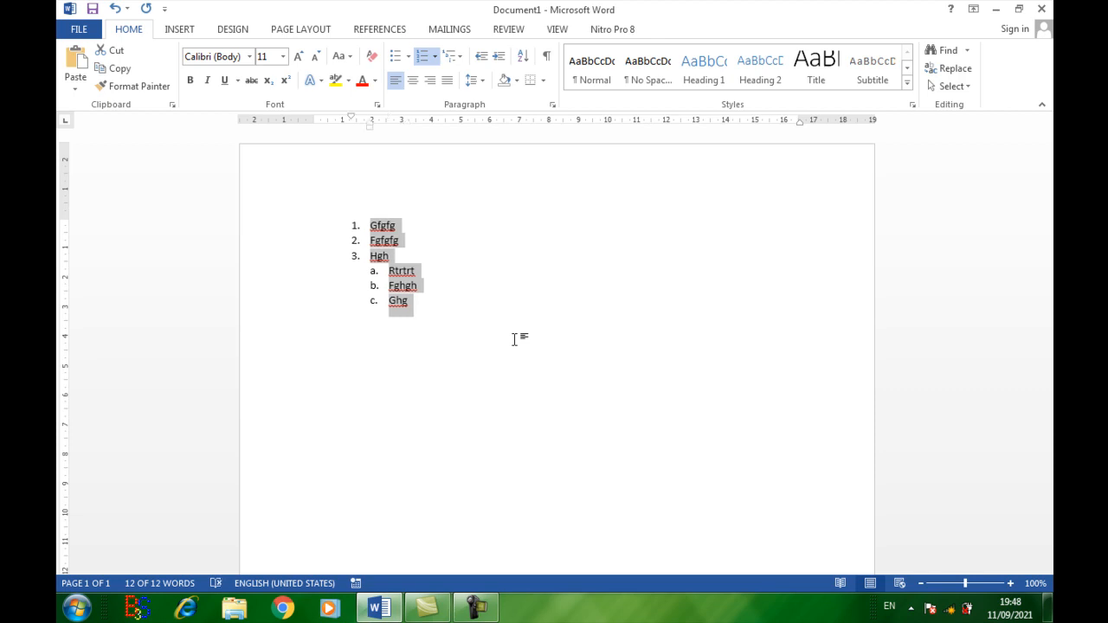
pyautogui.hotkey('ctrl', 'shift', 'm')
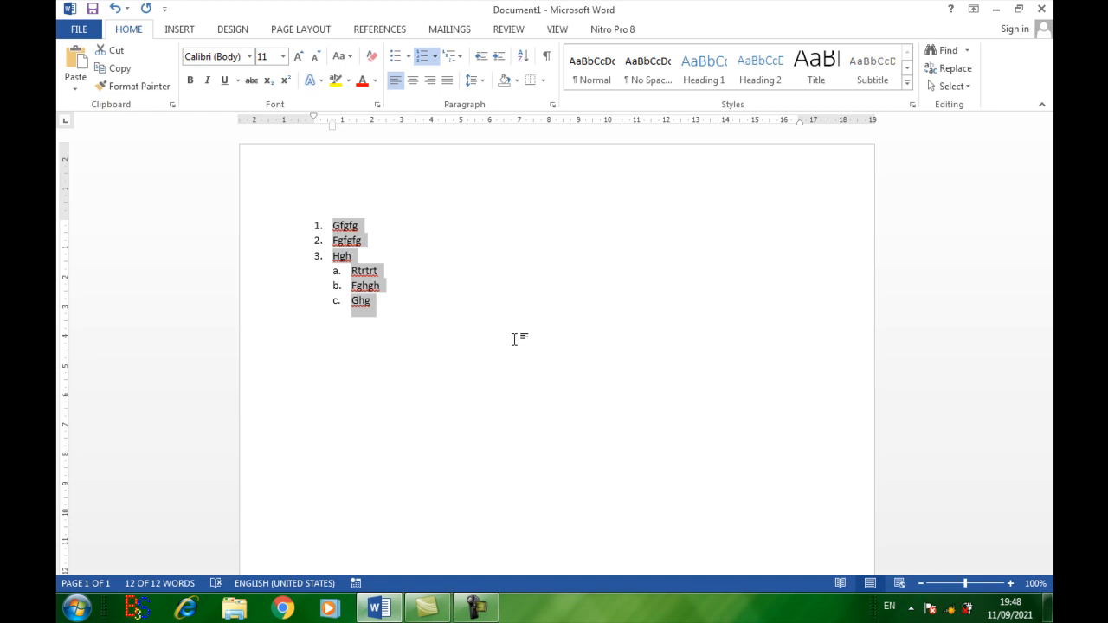
# Step: Reset the paragraph formatting of the selected list lines to remove their numbering
pyautogui.hotkey('ctrl', 'n')
pyautogui.hotkey('ctrl', 'q')
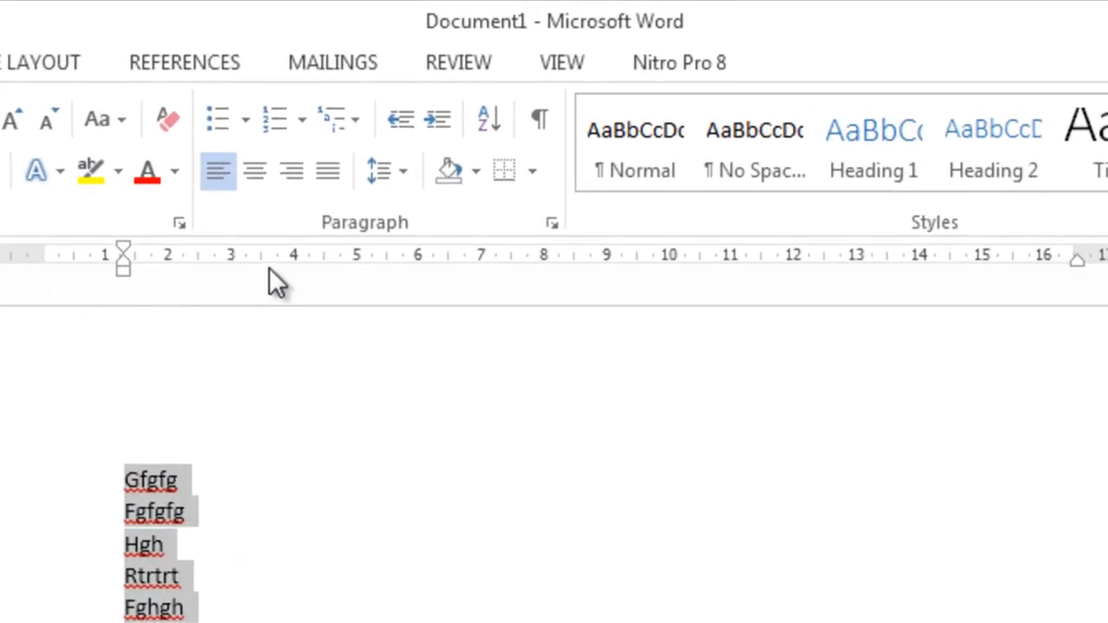
# Step: Set left tab stops at about 3.5, 5.75, 8.5, 9.5, 10.5 and 12 on the ruler, and clear them by resetting the paragraph formatting
pyautogui.click(578, 259)
pyautogui.click(703, 260)
pyautogui.click(846, 261)
pyautogui.moveTo(845, 260); pyautogui.dragTo(848, 408)
pyautogui.click(796, 260)
pyautogui.hotkey('ctrl', 'q')
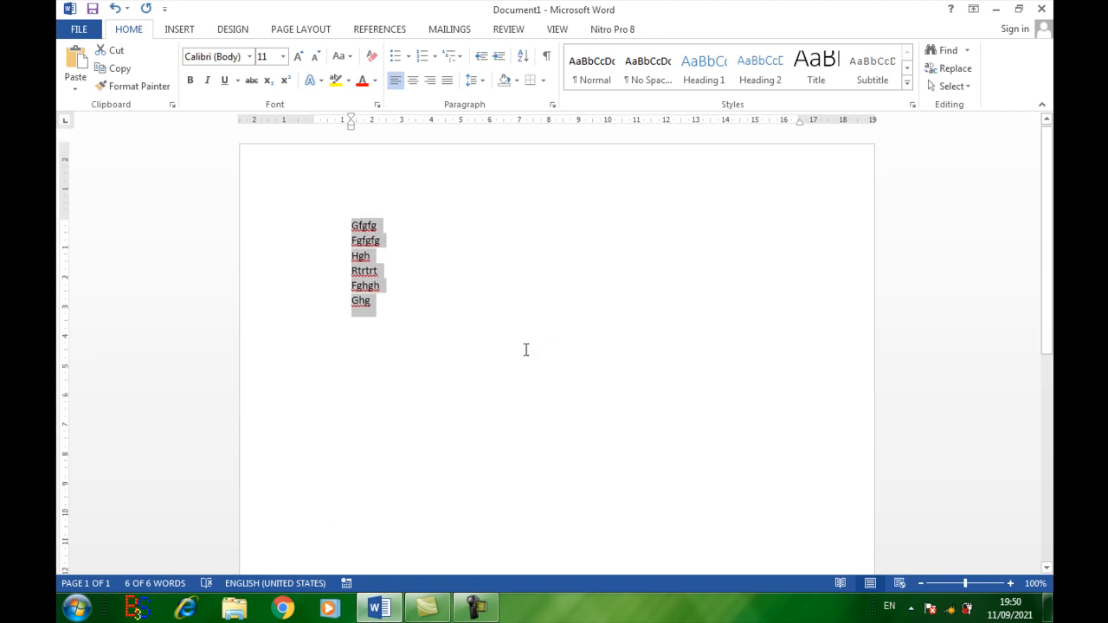
# Step: Open the recent document "Short Cut Key"
pyautogui.click(76, 29)
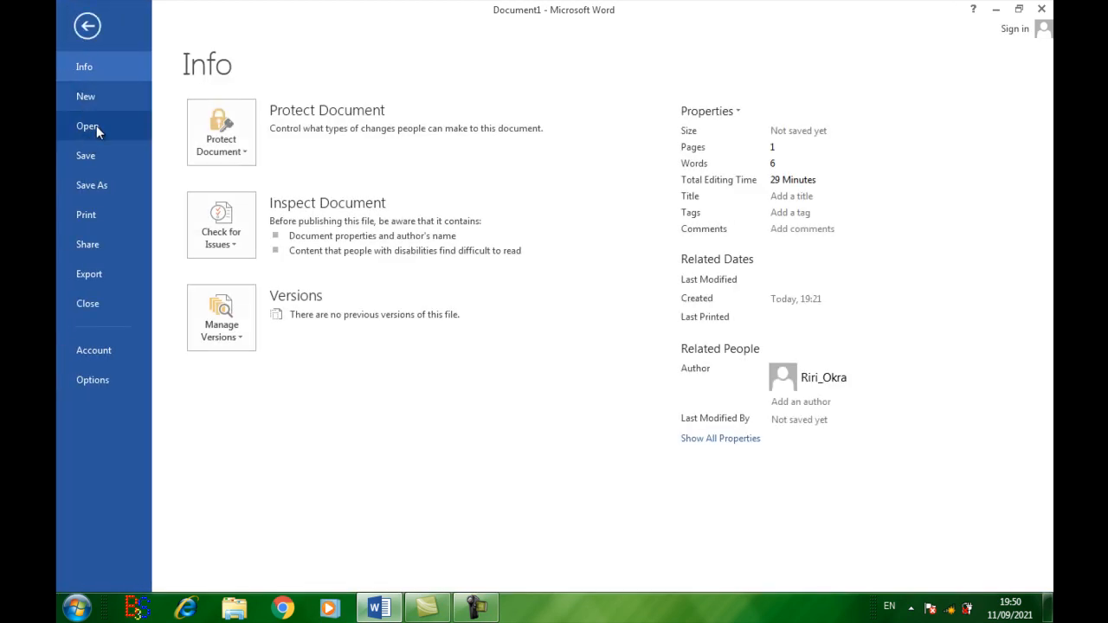
pyautogui.click(96, 125)
pyautogui.click(534, 151)
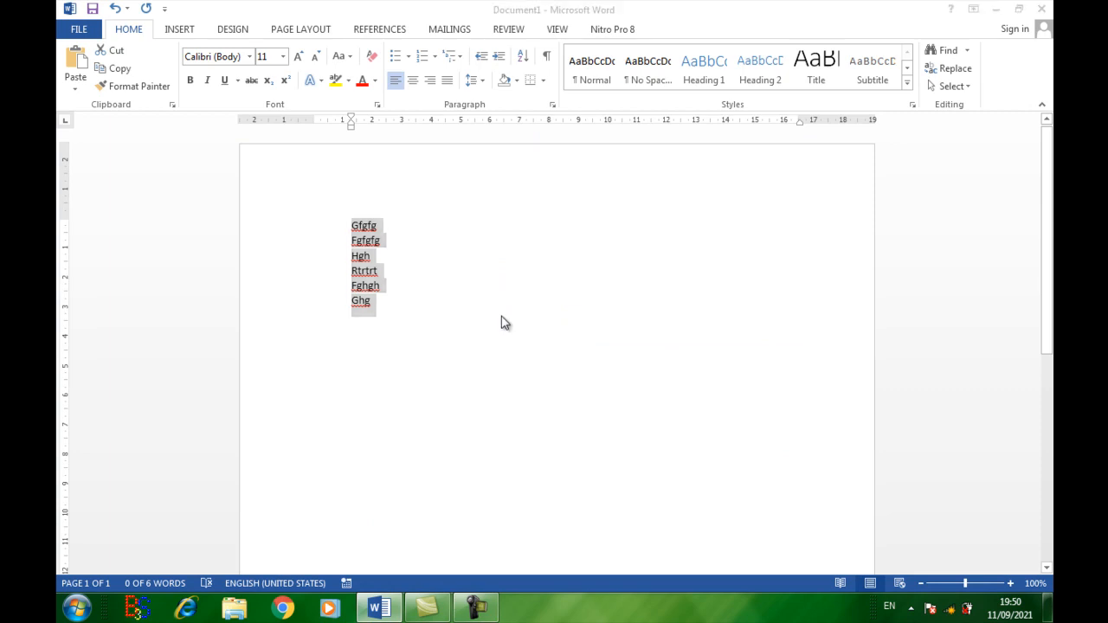
# Step: Right-align the first body paragraph below the title "Perkuliahan Microsoft Word", and save the document
pyautogui.scroll(-10, 504, 321)
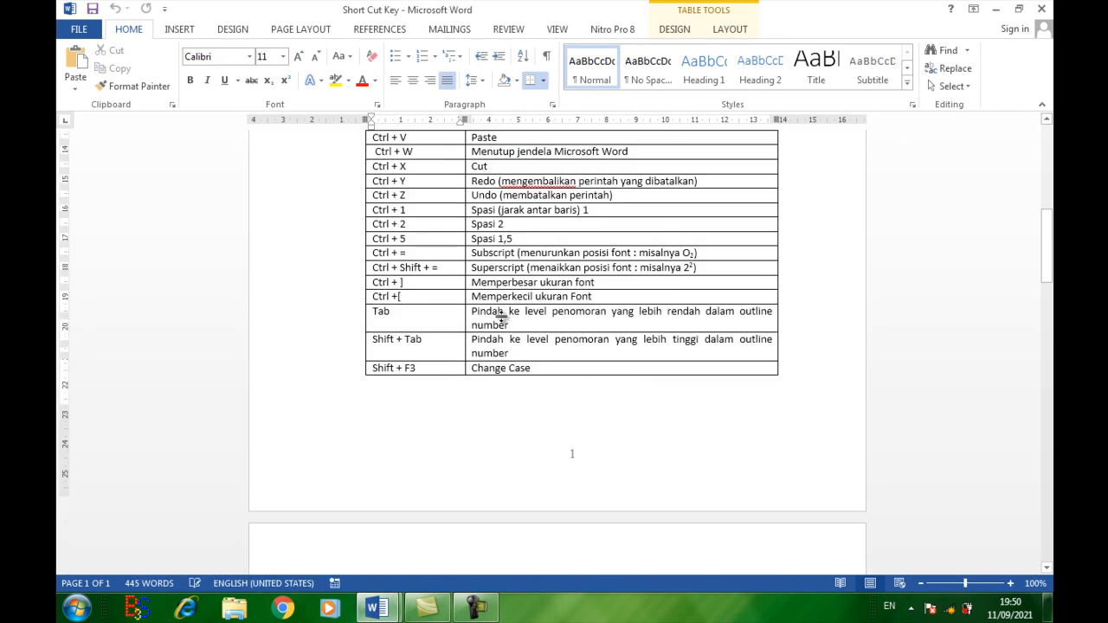
pyautogui.scroll(-10, 502, 320)
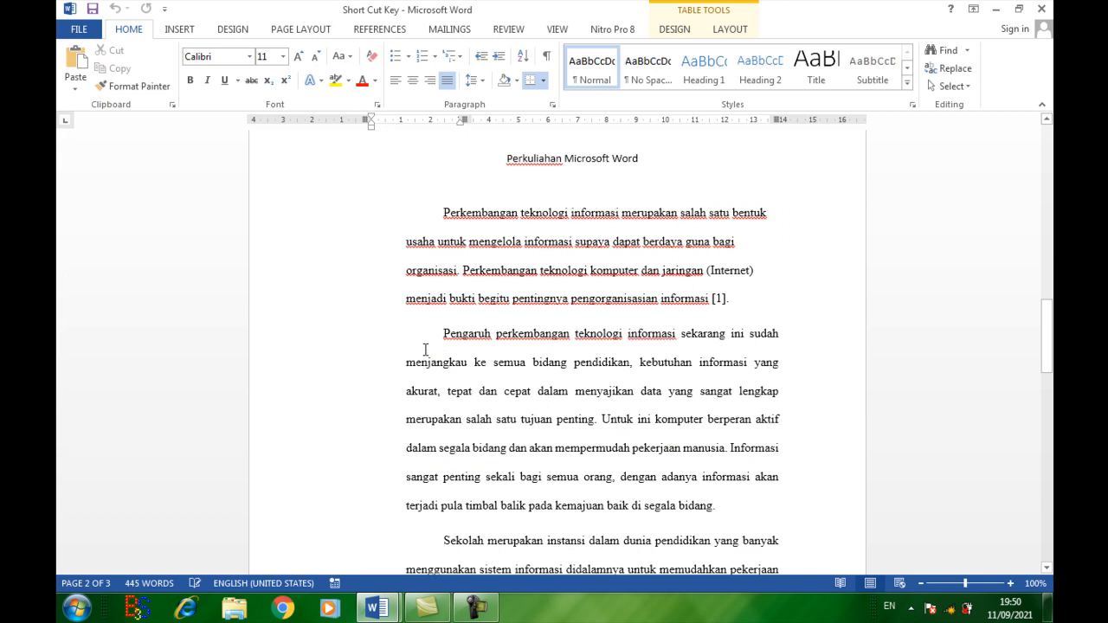
pyautogui.moveTo(444, 209); pyautogui.dragTo(735, 311)
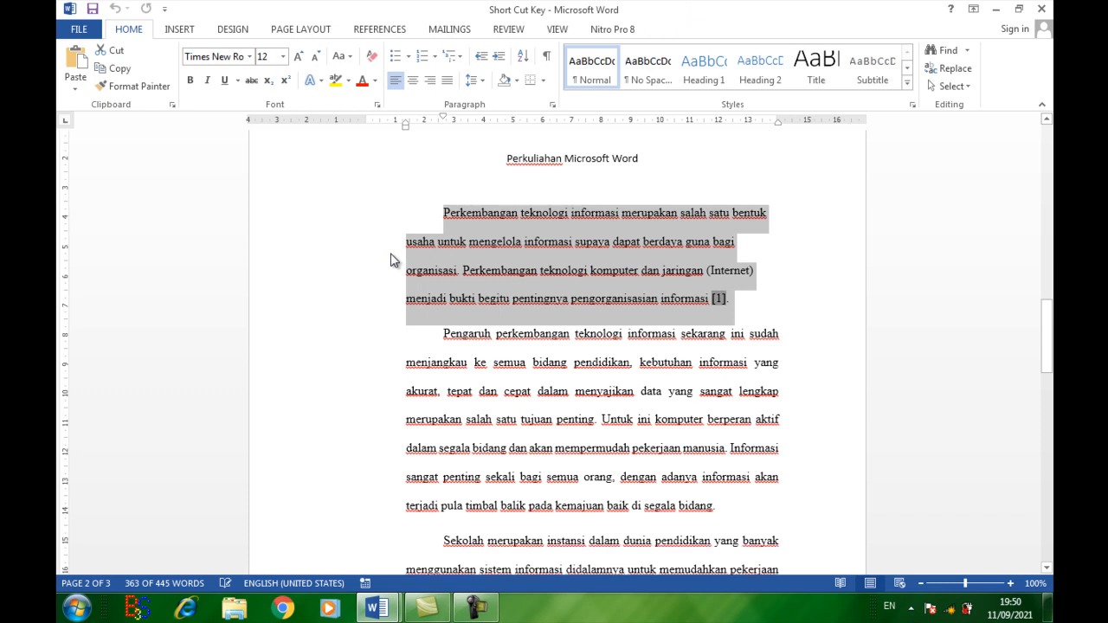
pyautogui.hotkey('ctrl', 'r')
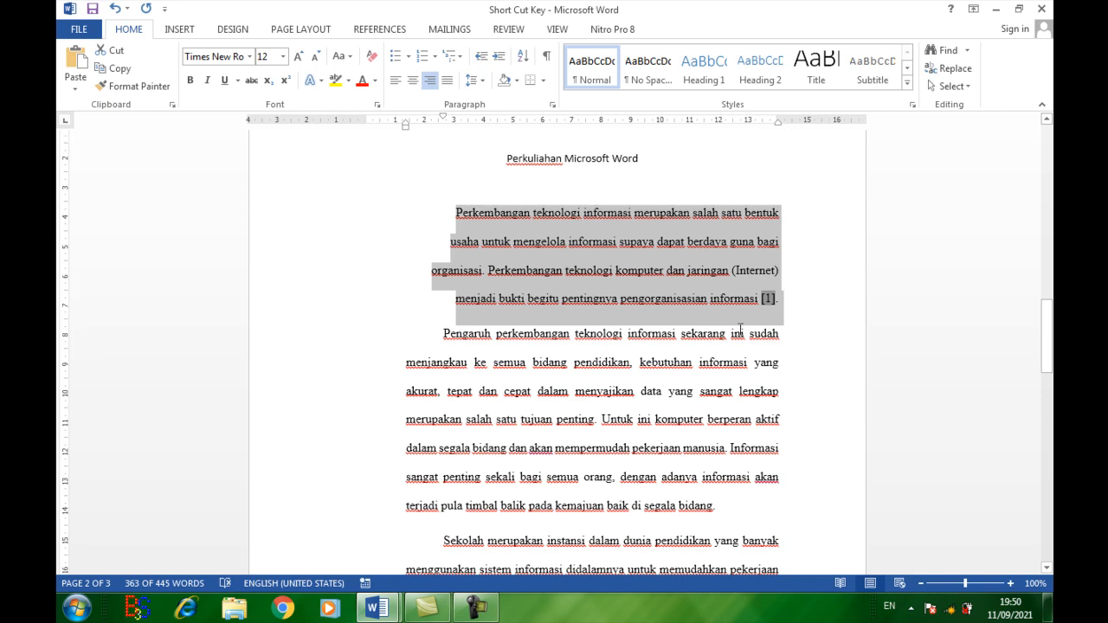
pyautogui.hotkey('ctrl', 's')
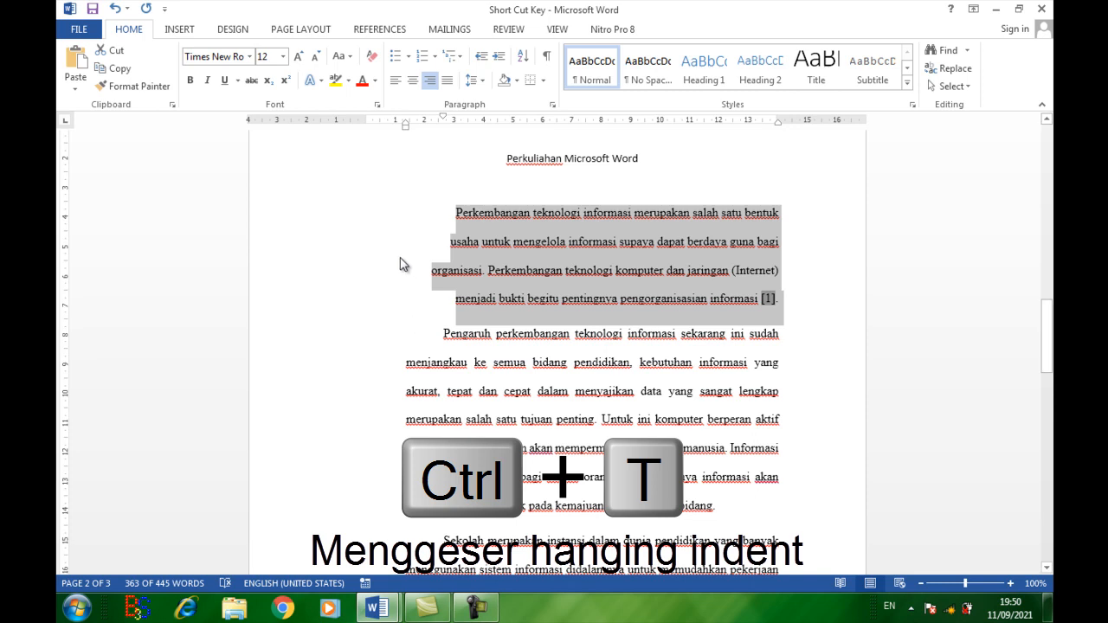
# Step: Reset the first body paragraph to default paragraph formatting, and delete the citation "[1]." at its end
pyautogui.hotkey('ctrl', 'q')
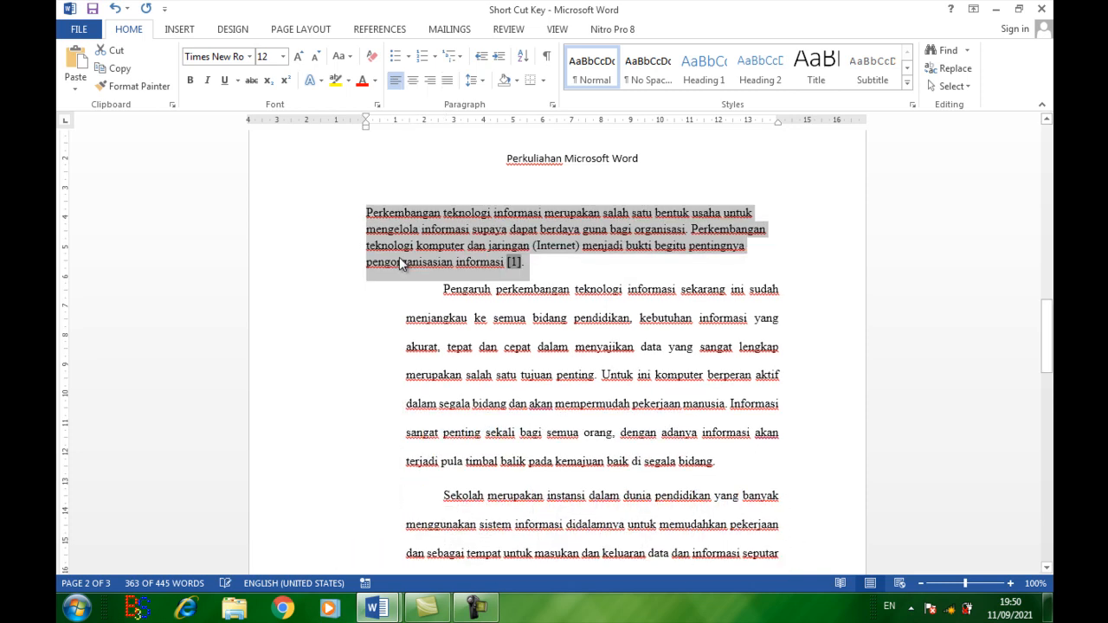
pyautogui.click(542, 263)
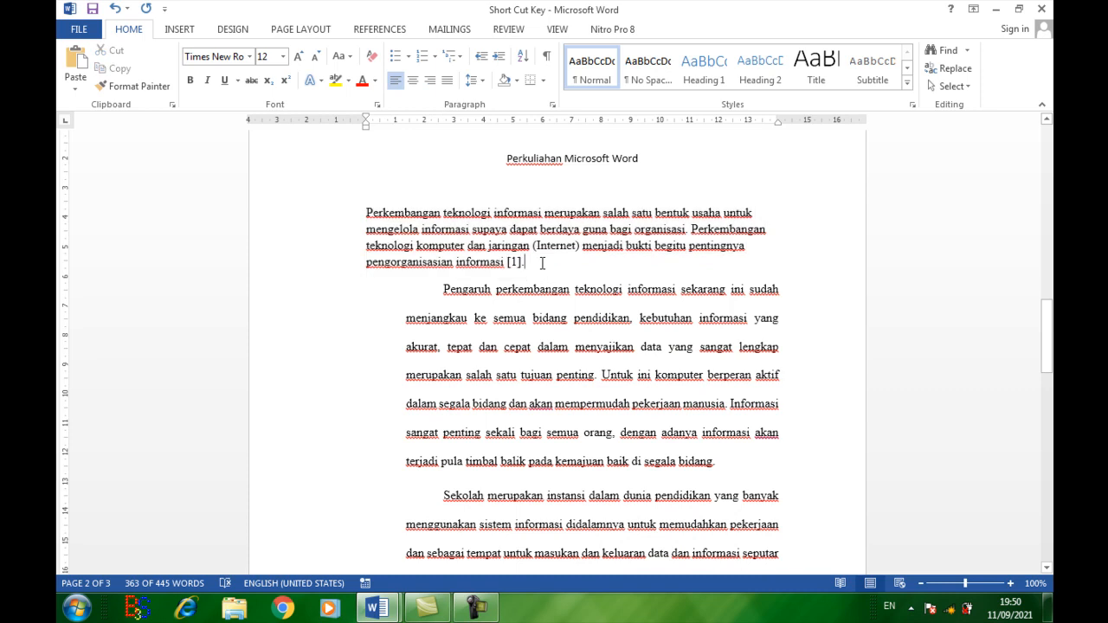
pyautogui.moveTo(542, 263); pyautogui.dragTo(508, 262)
pyautogui.press('BackSpace')
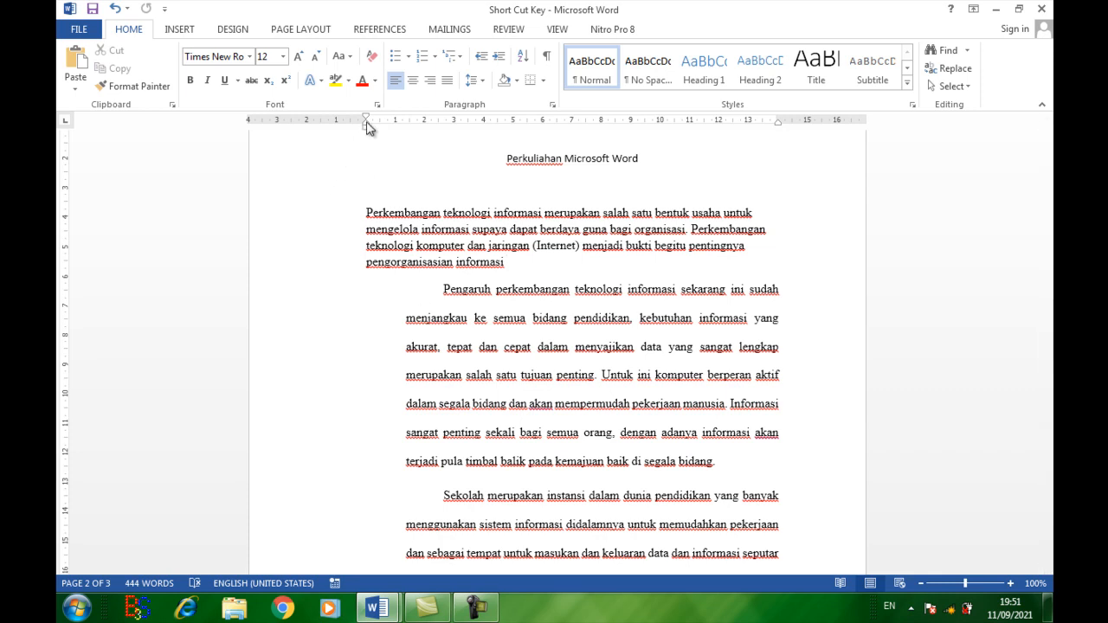
# Step: Try to shift the indent of the first body paragraph with the ruler markers
pyautogui.moveTo(367, 122)
pyautogui.mouseDown()
pyautogui.moveTo(546, 134)
pyautogui.moveTo(369, 130)
pyautogui.mouseUp()
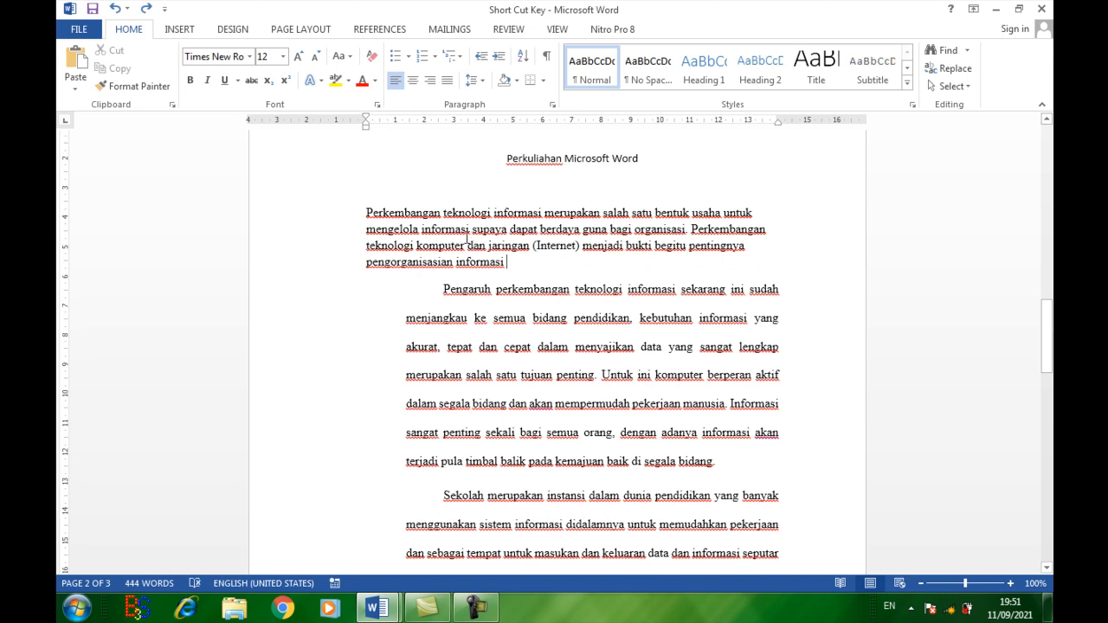
# Step: Apply a hanging indent of five levels to the first body paragraph
pyautogui.moveTo(505, 260); pyautogui.dragTo(364, 220)
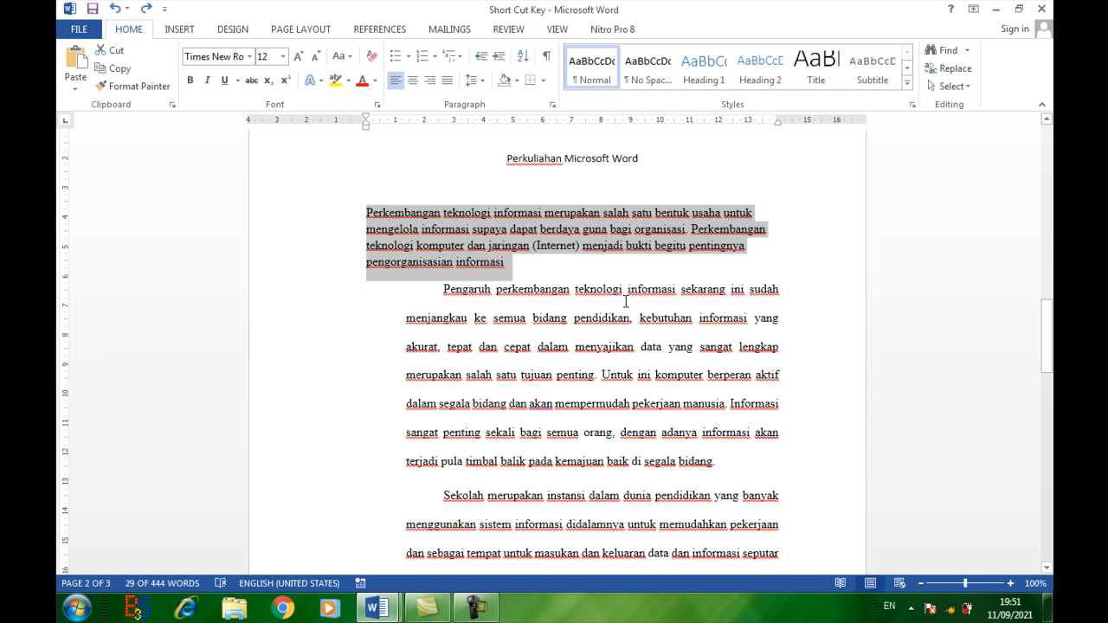
pyautogui.hotkey('ctrl', 't')
pyautogui.hotkey('ctrl', 't')
pyautogui.hotkey('ctrl', 't')
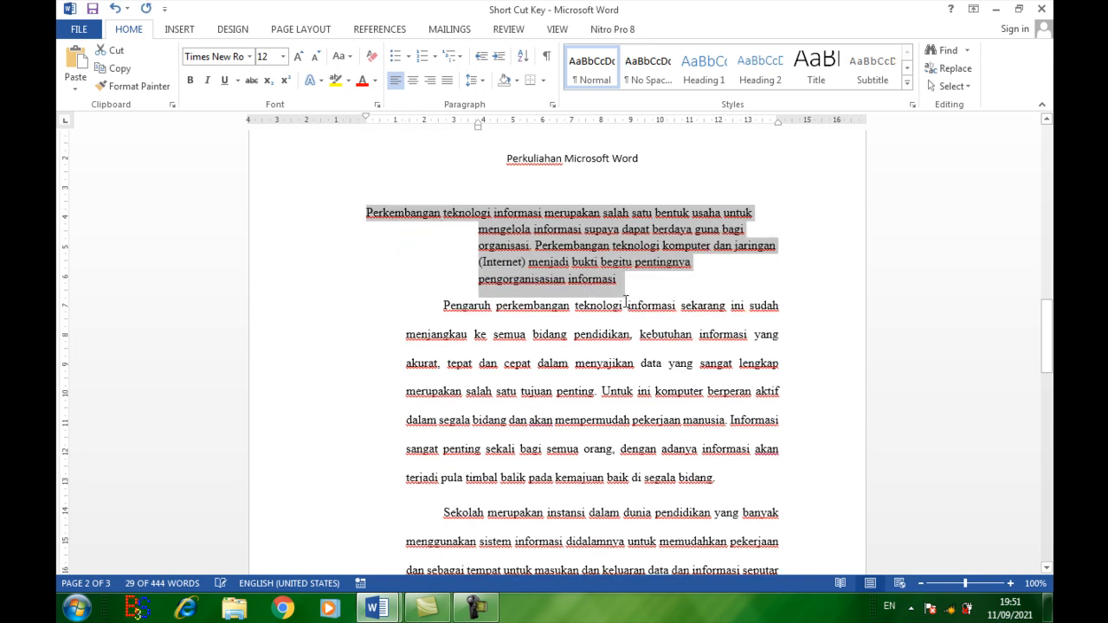
pyautogui.hotkey('ctrl', 't')
pyautogui.hotkey('ctrl', 't')
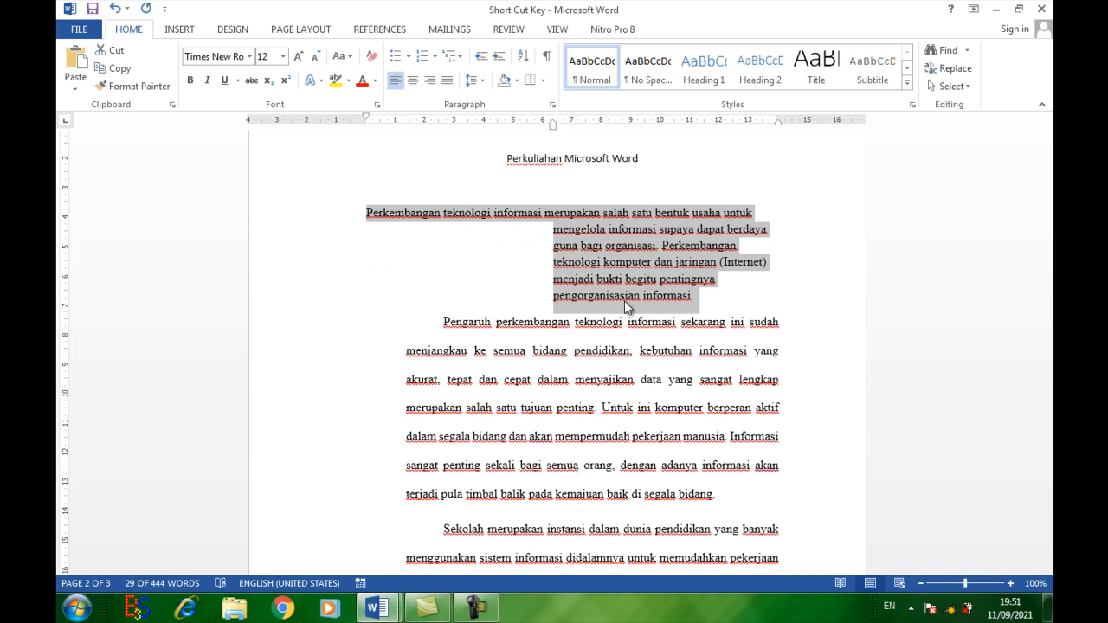
# Step: Reduce the first body paragraph's hanging indent level by level until it is fully removed
pyautogui.hotkey('ctrl', 'shift', 't')
pyautogui.hotkey('ctrl', 'shift', 't')
pyautogui.hotkey('ctrl', 'shift', 't')
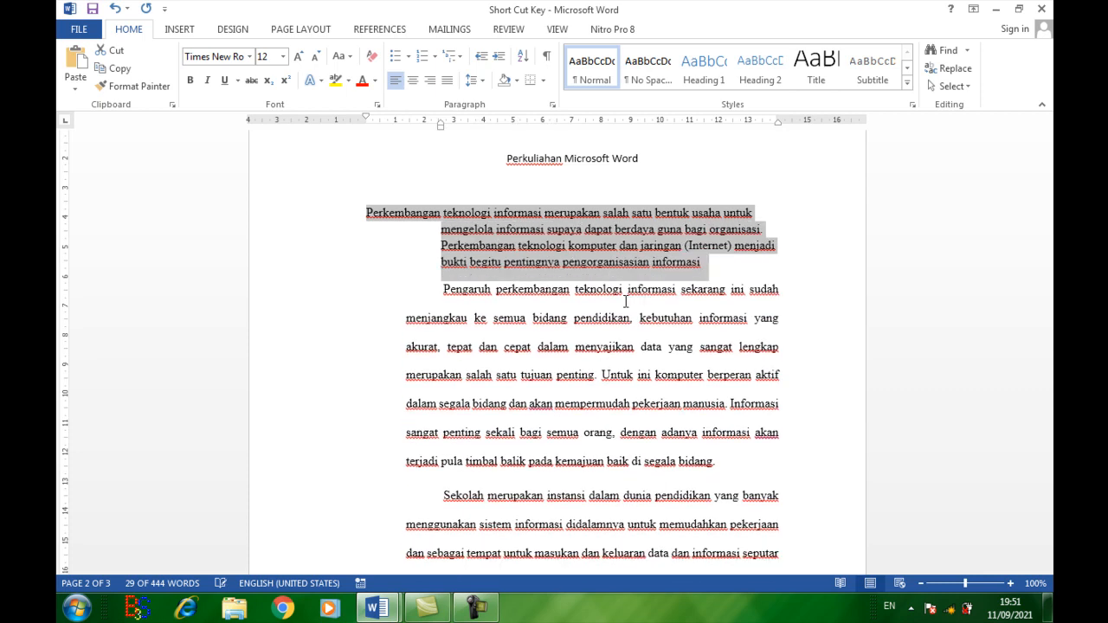
pyautogui.hotkey('ctrl', 'shift', 't')
pyautogui.hotkey('ctrl', 'shift', 't')
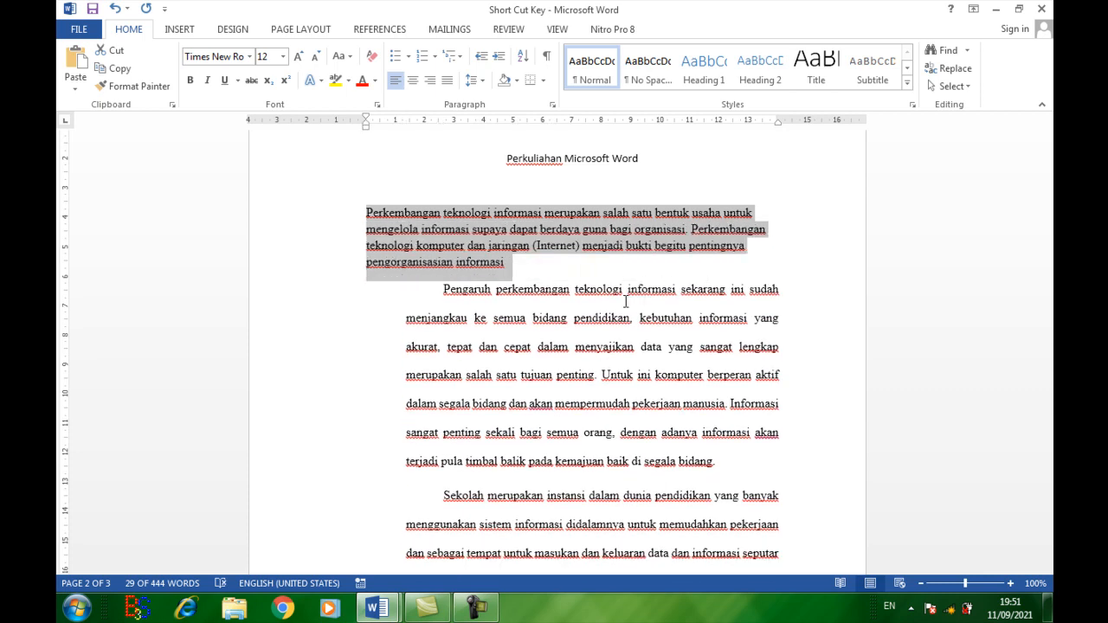
# Step: Apply several levels of hanging indent to the first body paragraph again, and clear them
pyautogui.hotkey('ctrl', 't')
pyautogui.hotkey('ctrl', 't')
pyautogui.hotkey('ctrl', 't')
pyautogui.hotkey('ctrl', 't')
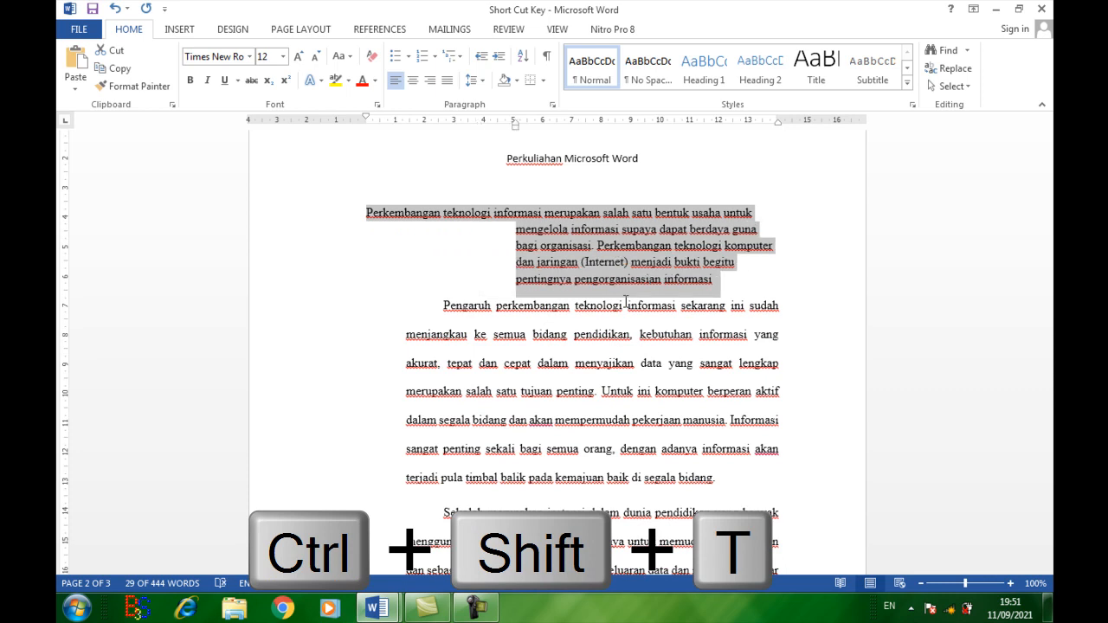
pyautogui.hotkey('ctrl', 'shift', 't')
pyautogui.hotkey('ctrl', 'shift', 't')
pyautogui.hotkey('ctrl', 'shift', 't')
pyautogui.hotkey('ctrl', 'shift', 't')
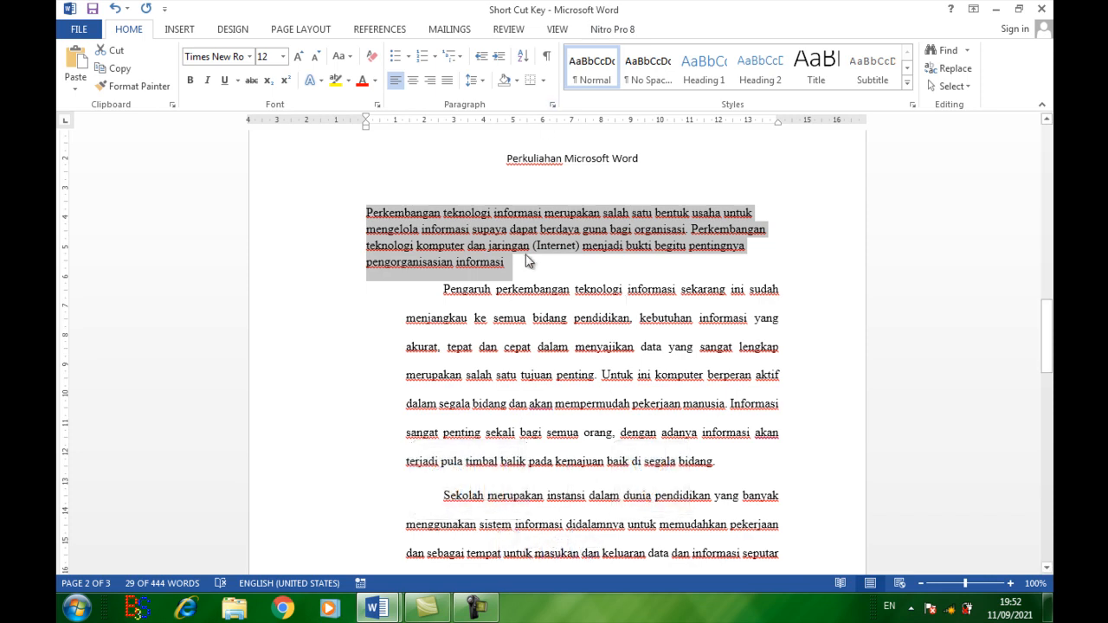
# Step: Paste a copy of the title "Perkuliahan Microsoft Word" on the blank line below it, and undo the paste
pyautogui.click(667, 166)
pyautogui.moveTo(502, 156); pyautogui.dragTo(638, 162)
pyautogui.hotkey('ctrl', 'c')
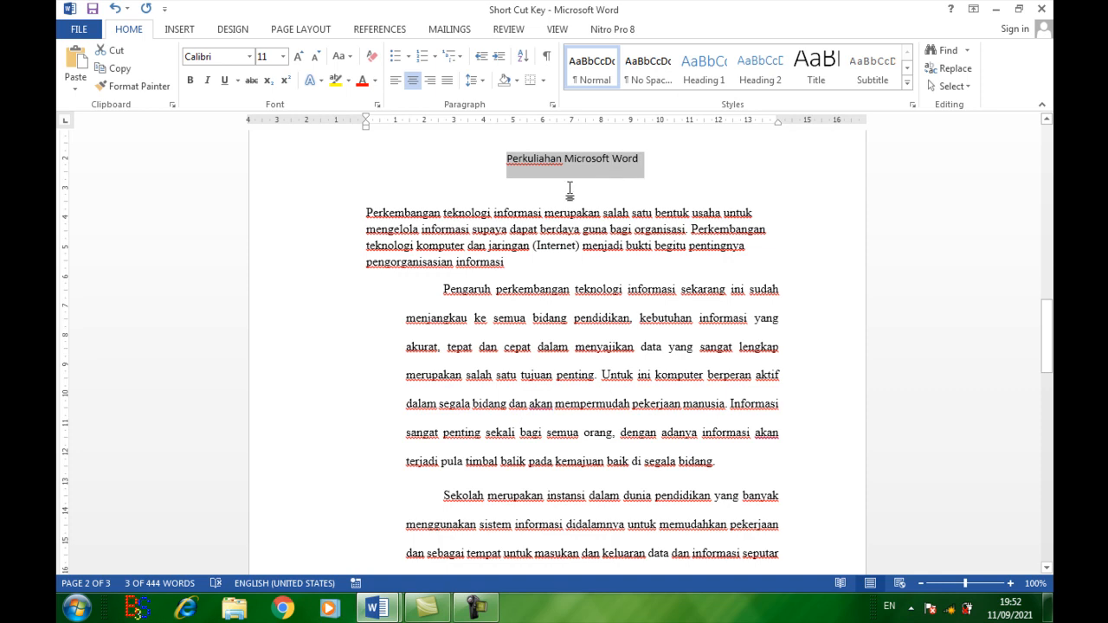
pyautogui.click(536, 184)
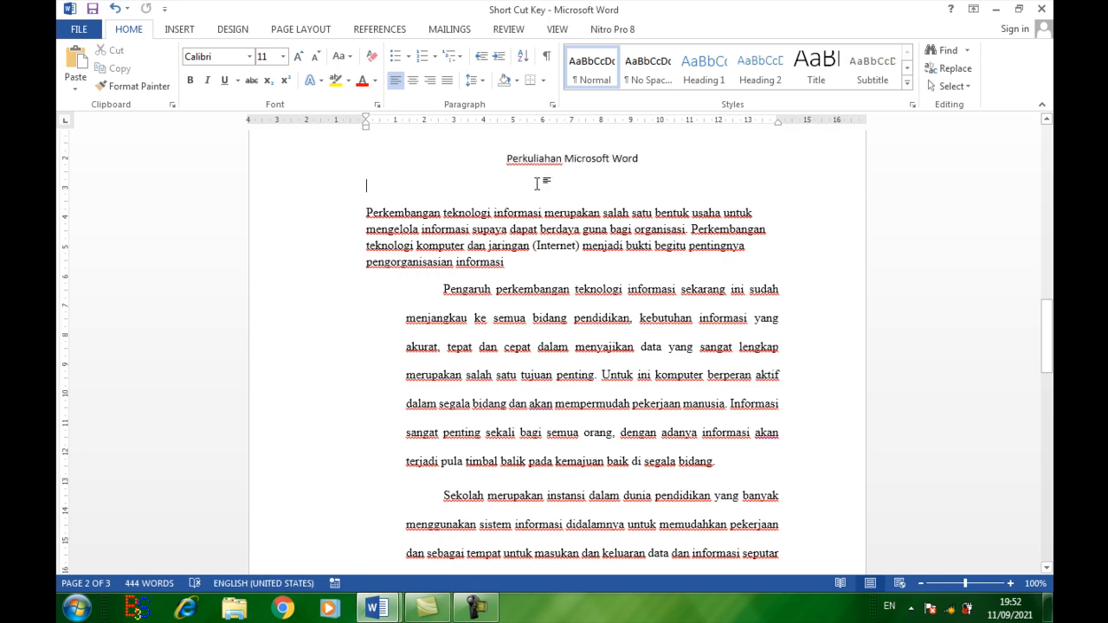
pyautogui.hotkey('ctrl', 'v')
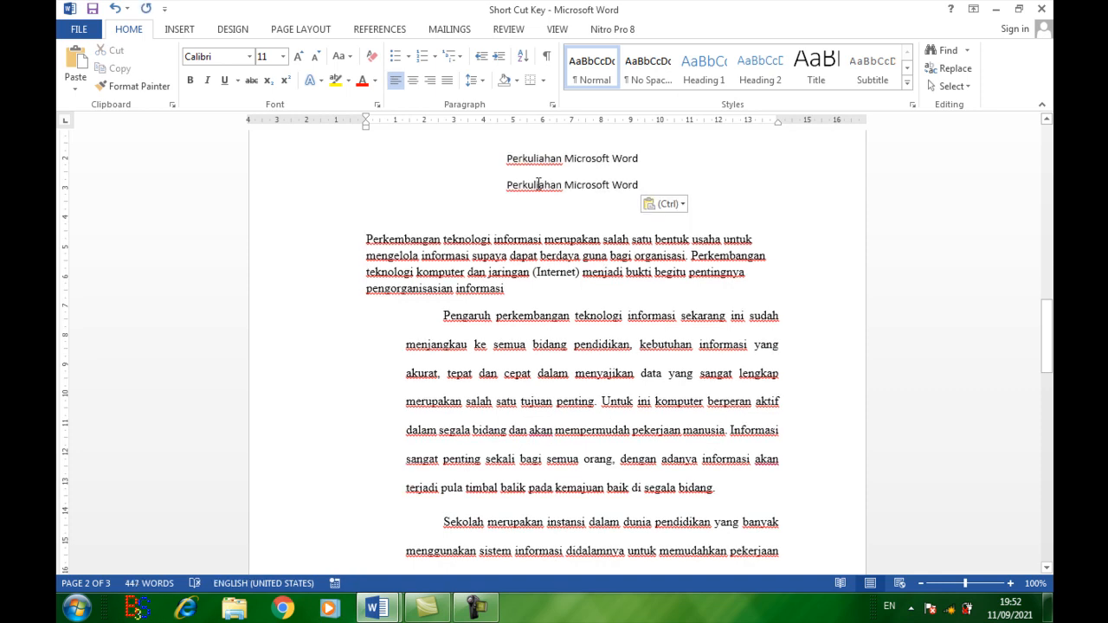
pyautogui.hotkey('ctrl', 'z')
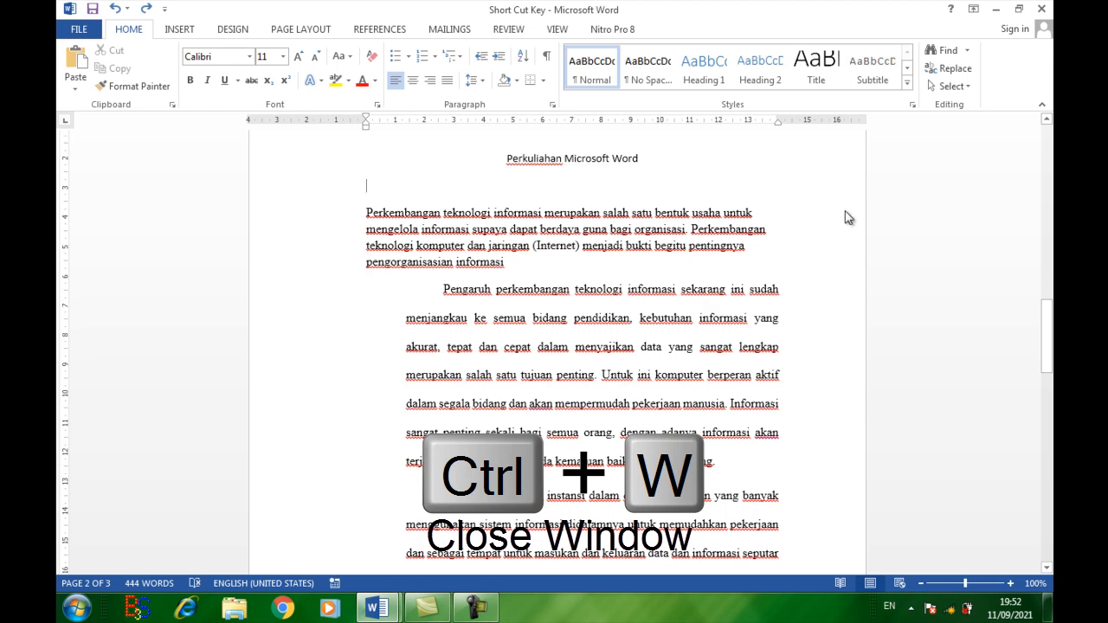
# Step: Try to close the document, and dismiss the save prompt without choosing to save or discard
pyautogui.hotkey('ctrl', 'w')
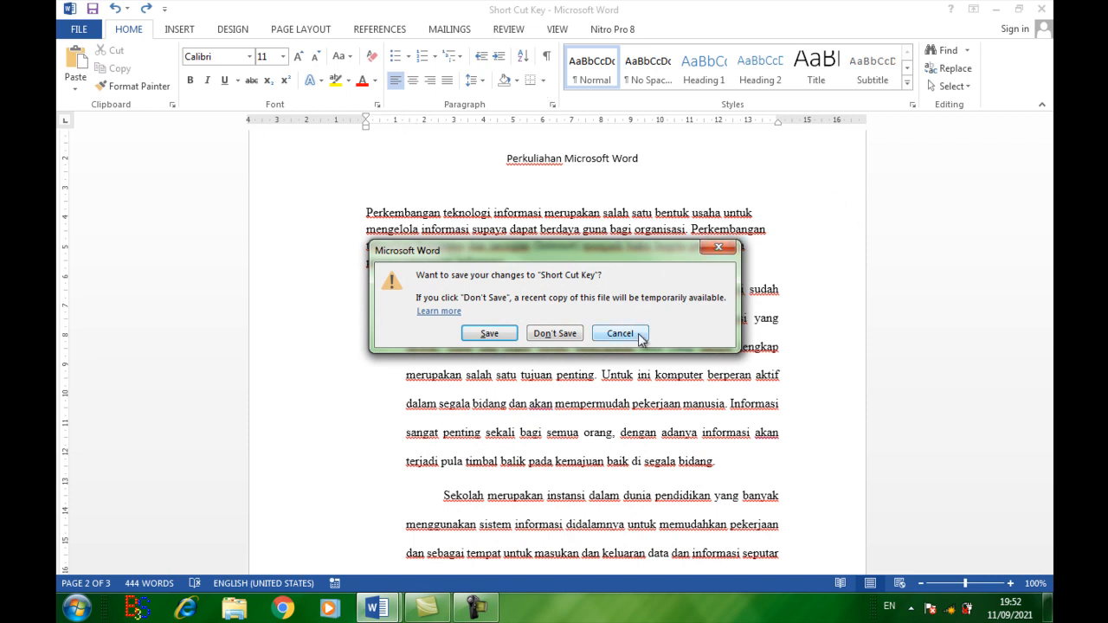
pyautogui.click(718, 249)
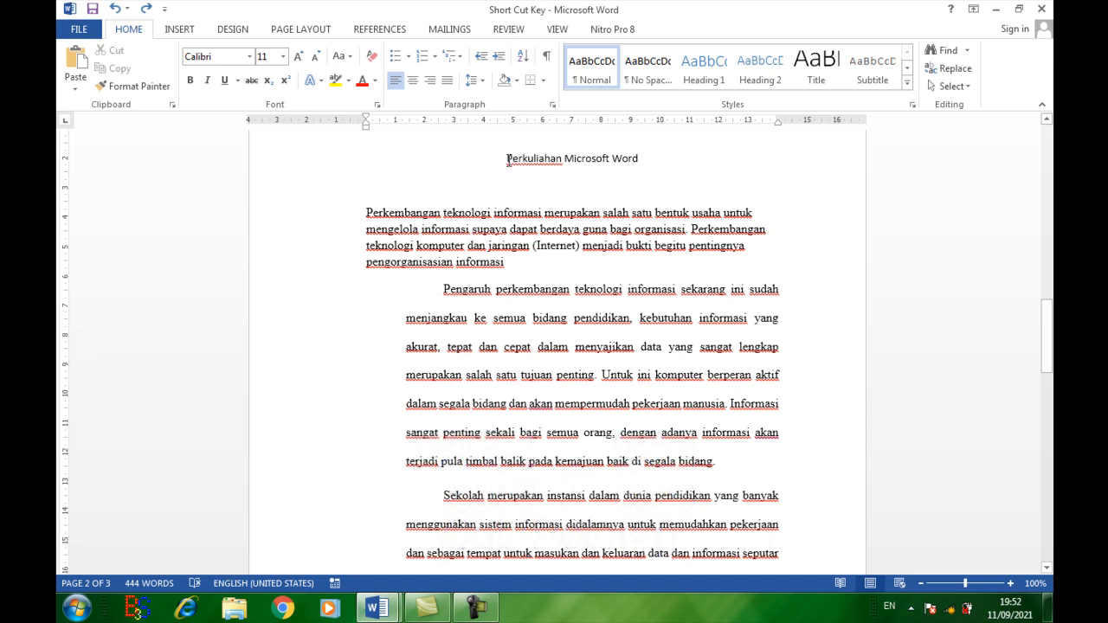
# Step: Cut the title "Perkuliahan Microsoft Word", paste it on a new line below the first body paragraph, and try Redo
pyautogui.moveTo(507, 160); pyautogui.dragTo(642, 164)
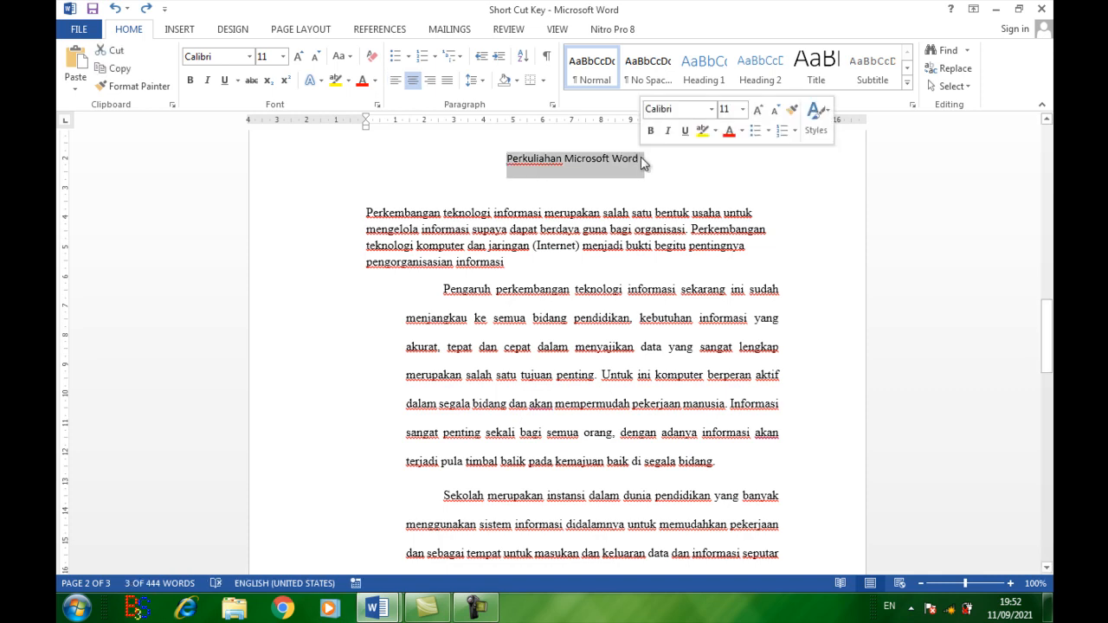
pyautogui.hotkey('ctrl', 'x')
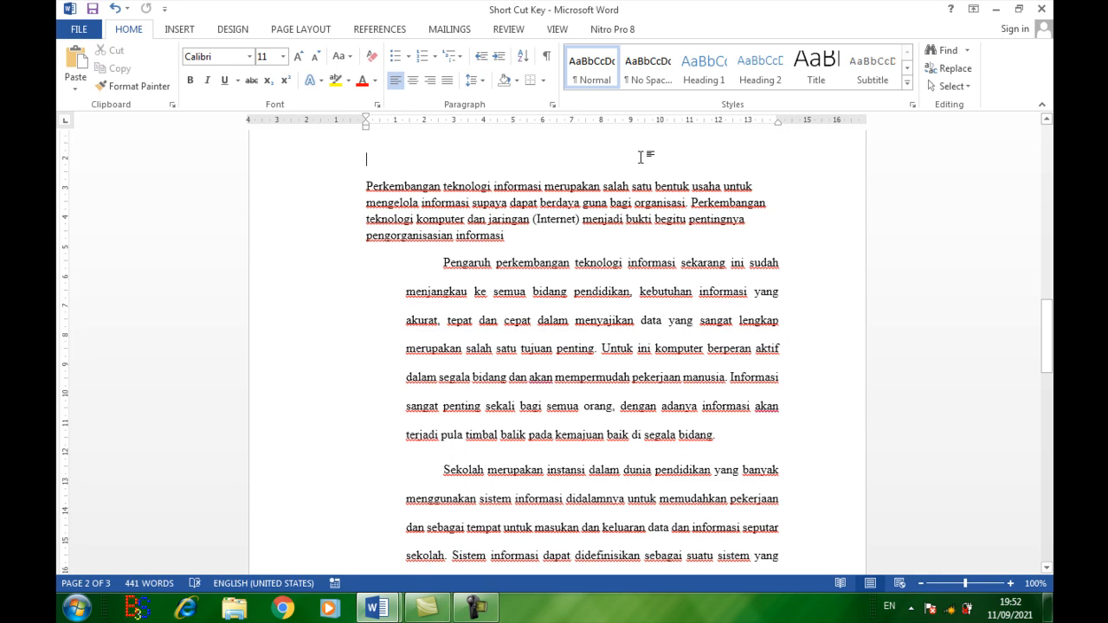
pyautogui.click(542, 251)
pyautogui.press('Return')
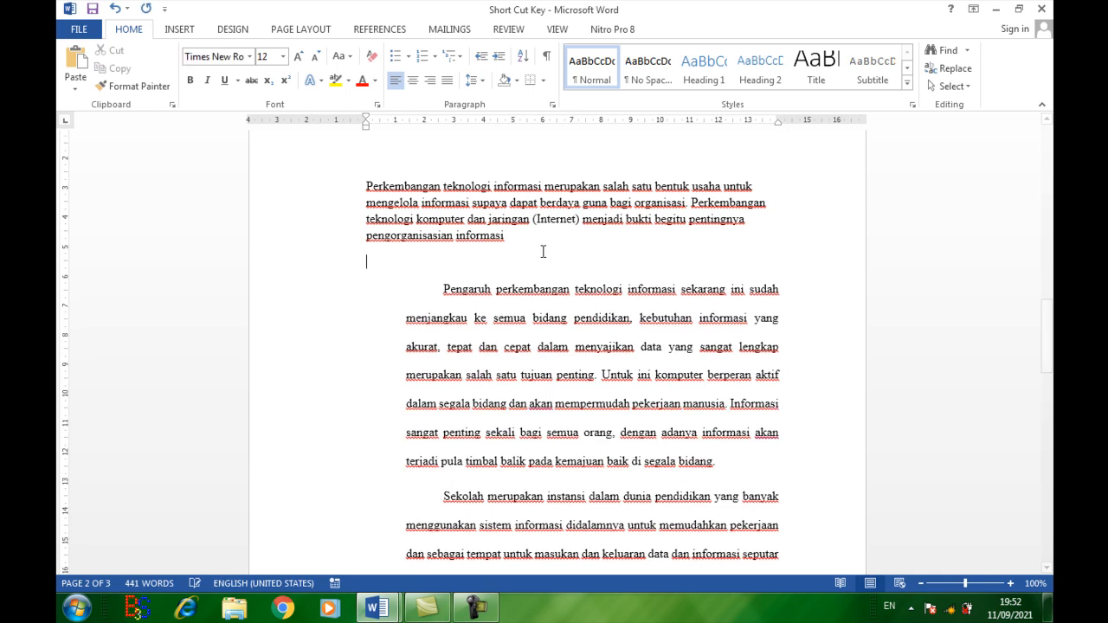
pyautogui.hotkey('ctrl', 'v')
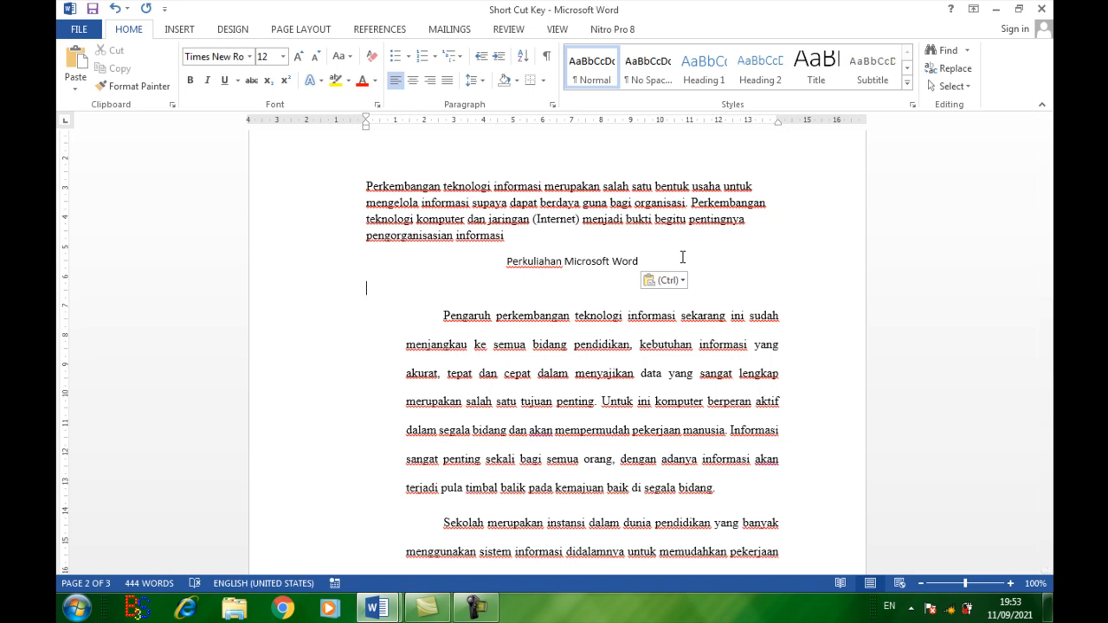
pyautogui.hotkey('ctrl', 'y')
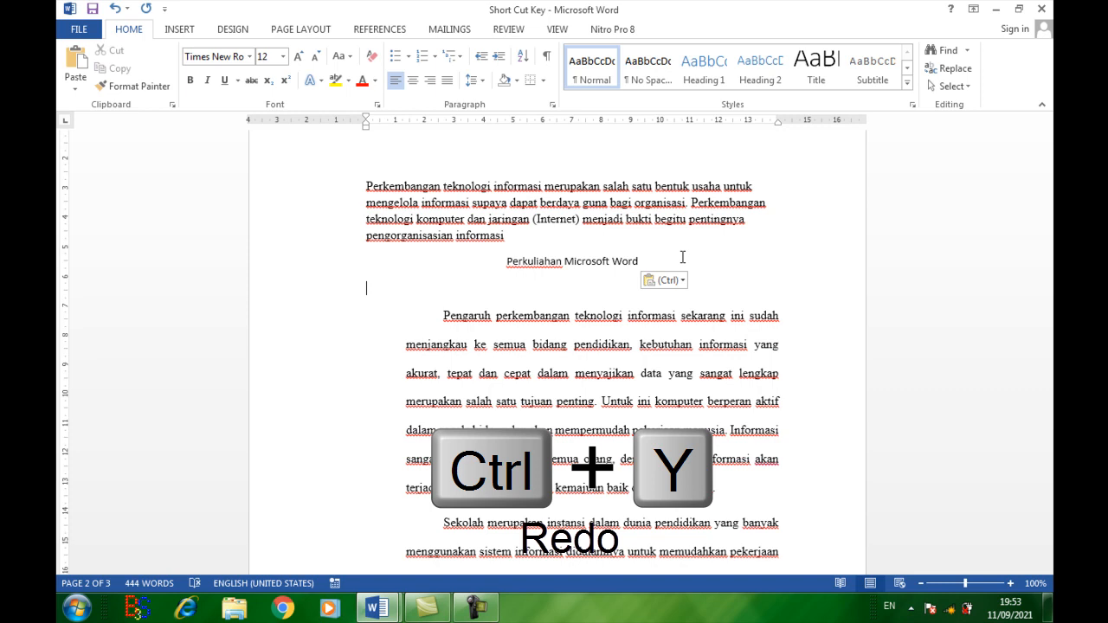
# Step: Undo the paste, the new line and the cut so the title is back above the first body paragraph
pyautogui.hotkey('ctrl', 'z')
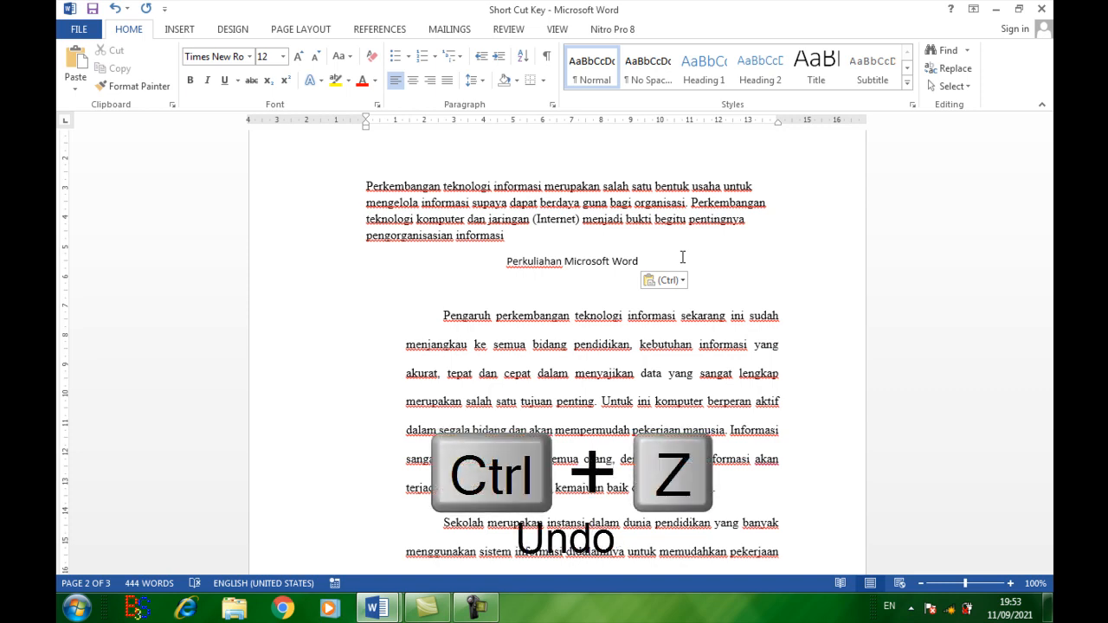
pyautogui.hotkey('ctrl', 'z')
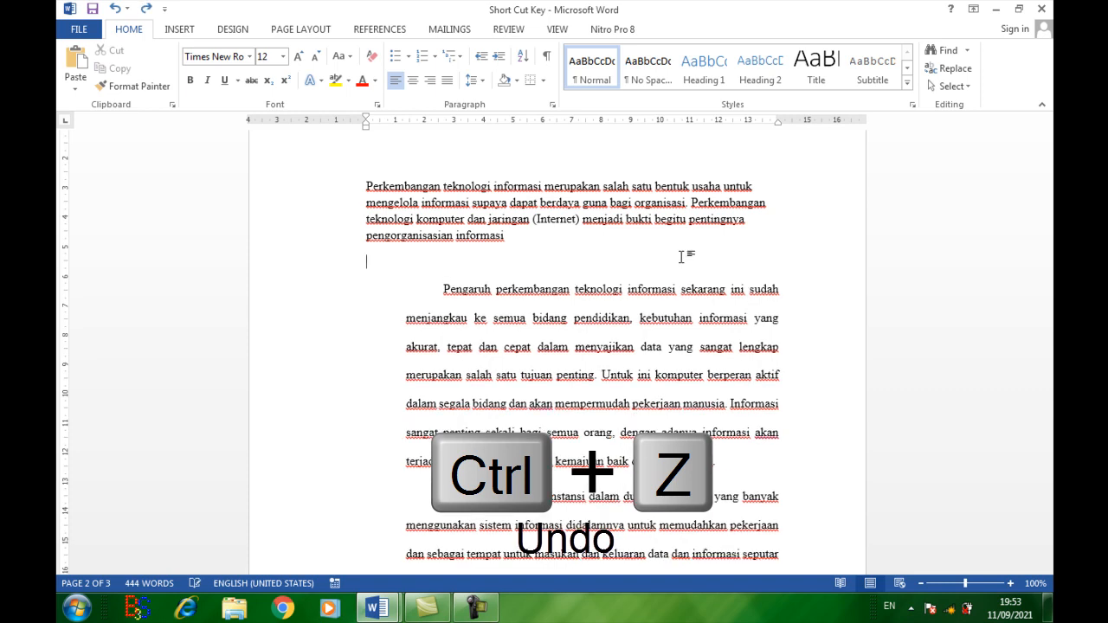
pyautogui.hotkey('ctrl', 'z')
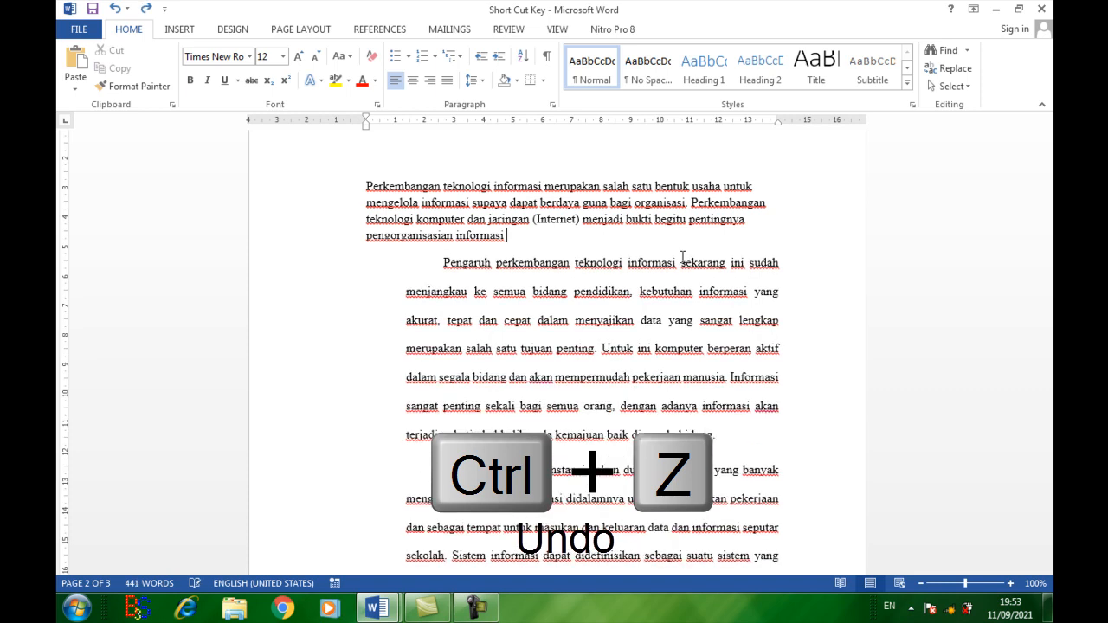
pyautogui.hotkey('ctrl', 'z')
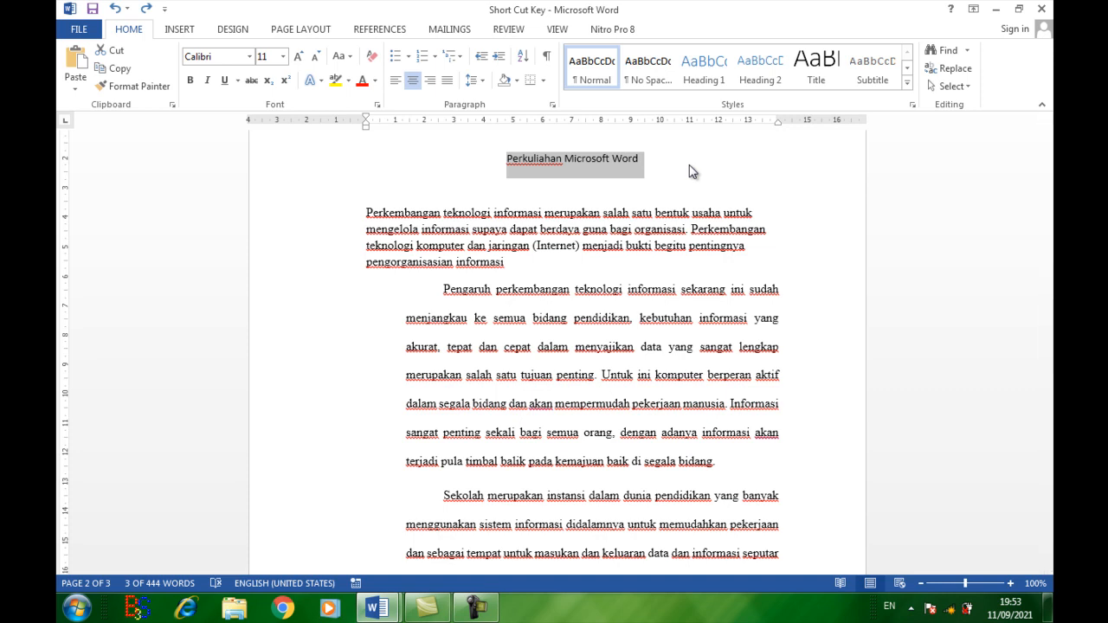
# Step: Move the title "Perkuliahan Microsoft Word" to its own line between the first and second body paragraphs
pyautogui.hotkey('ctrl', 'x')
pyautogui.press('Down')
pyautogui.press('Down')
pyautogui.press('Down')
pyautogui.press('Down')
pyautogui.press('Down')
pyautogui.hotkey('ctrl', 'v')
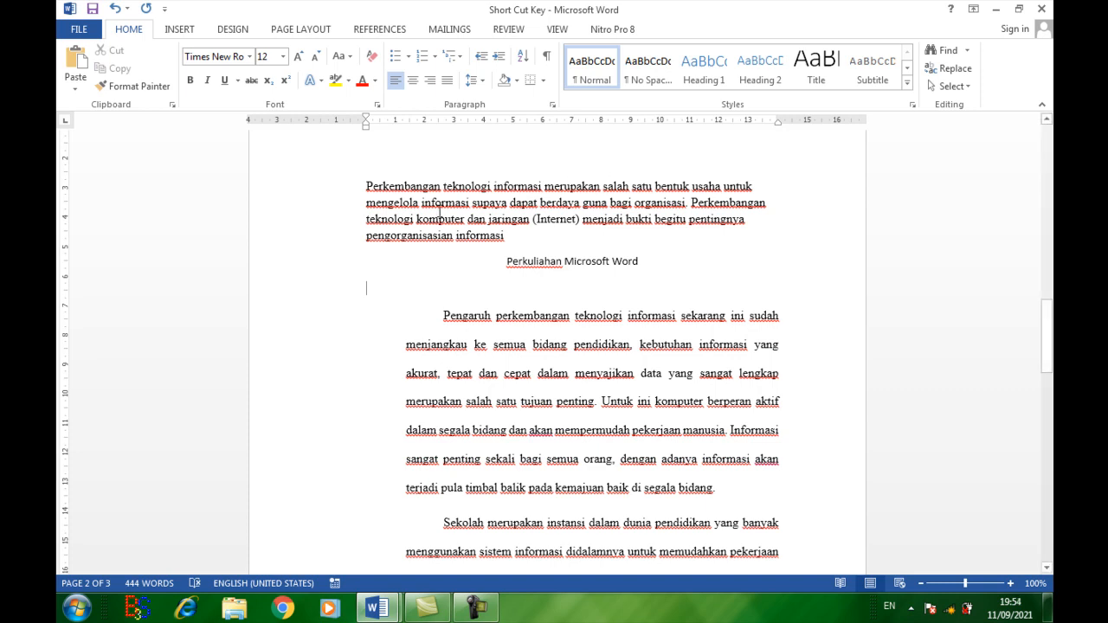
# Step: Set the line spacing of the paragraph starting "Pengaruh perkembangan" to single, double and finally 1.5
pyautogui.moveTo(367, 186); pyautogui.dragTo(522, 232)
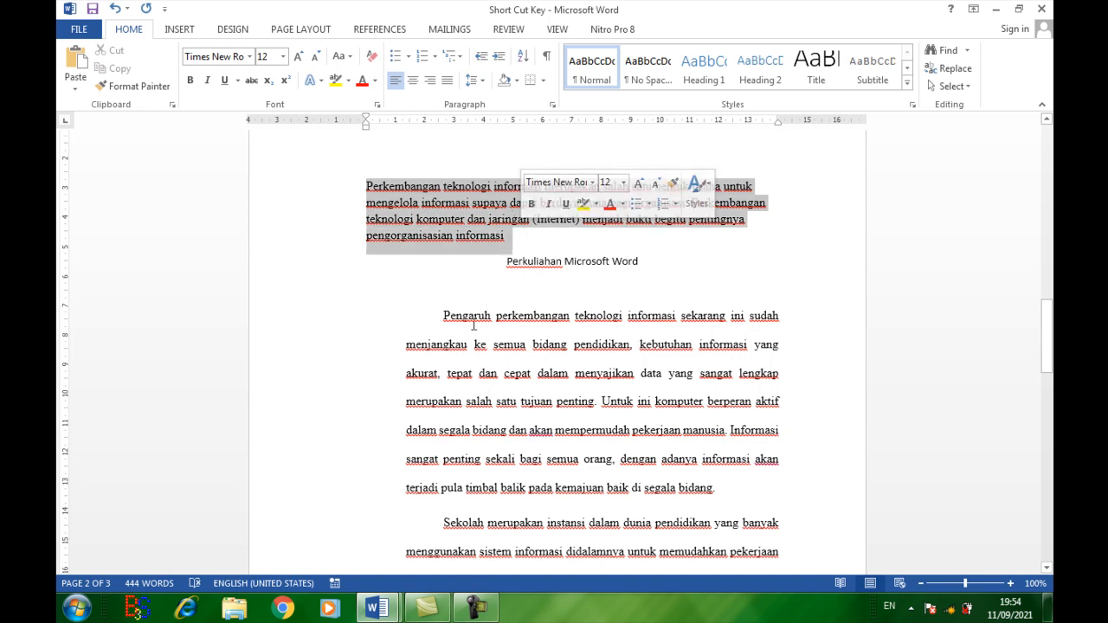
pyautogui.moveTo(443, 316); pyautogui.dragTo(727, 489)
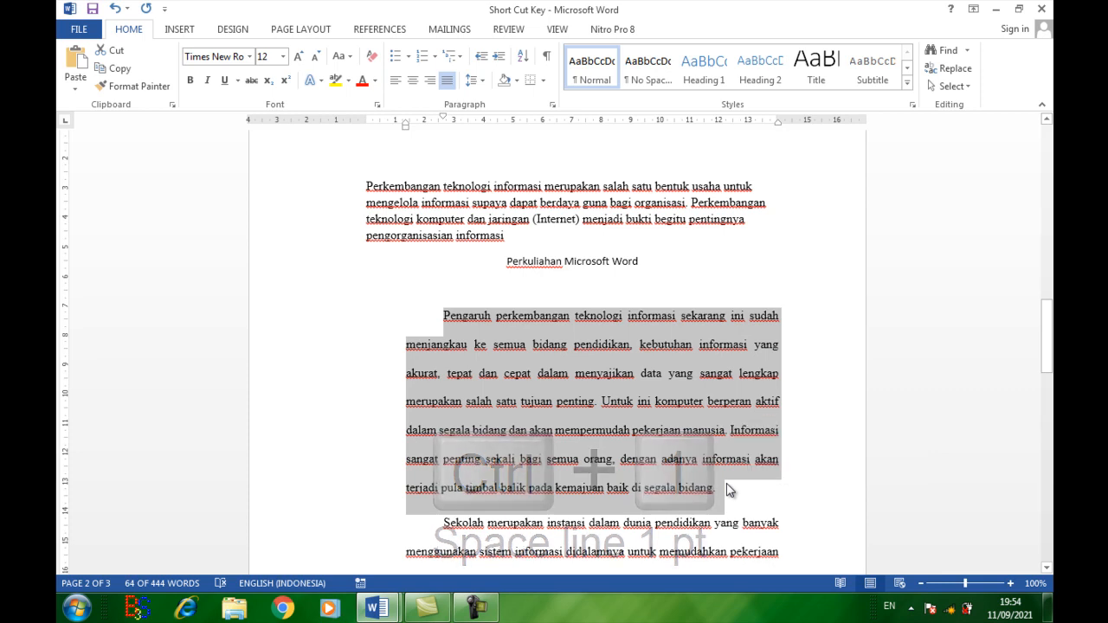
pyautogui.hotkey('ctrl', '1')
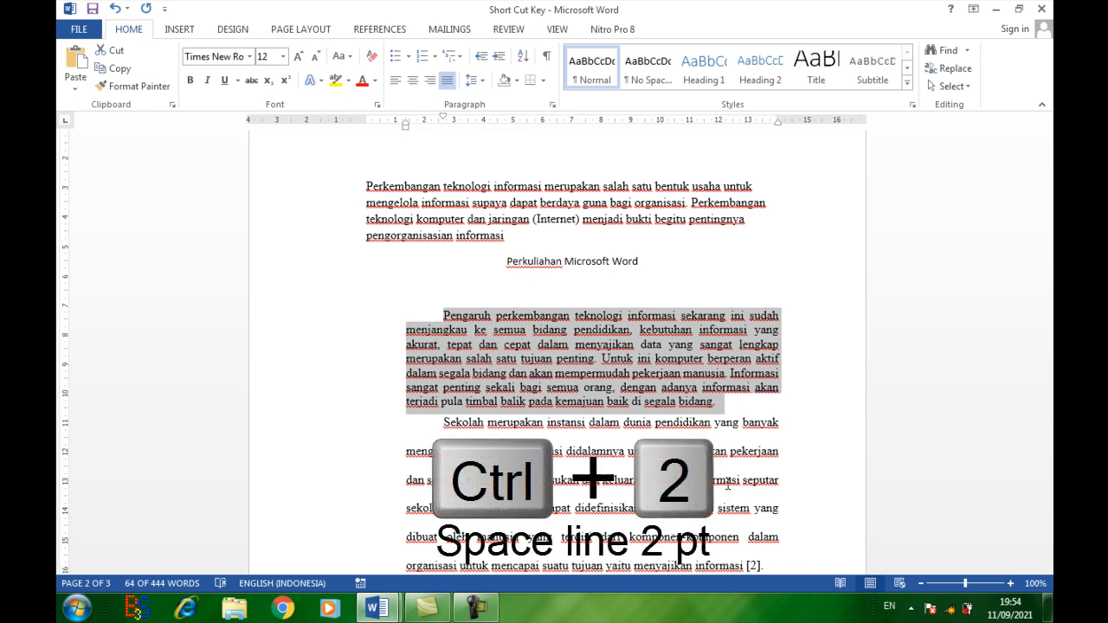
pyautogui.hotkey('ctrl', '2')
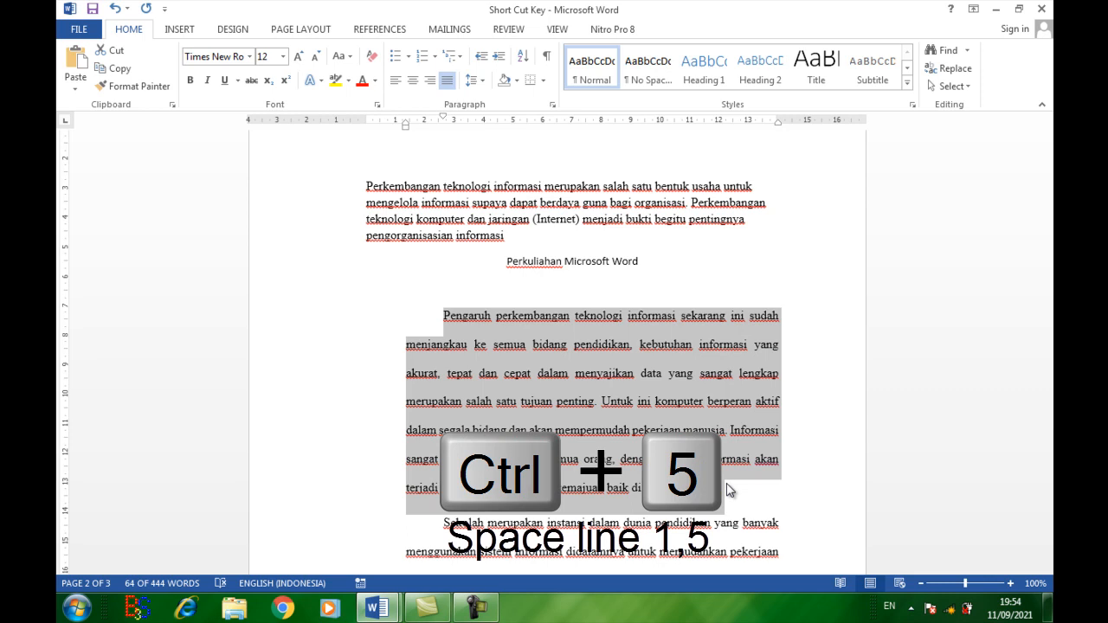
pyautogui.hotkey('ctrl', '5')
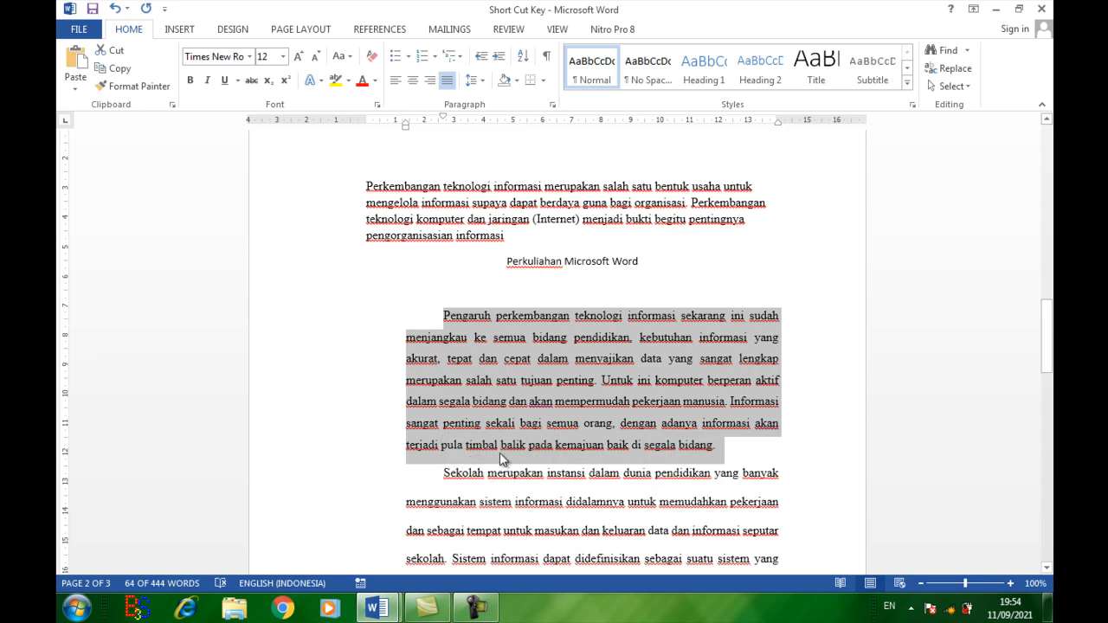
# Step: Set the two indented paragraphs below the title to single line spacing, and add space before each of them
pyautogui.click(501, 459)
pyautogui.scroll(-3, 500, 459)
pyautogui.moveTo(444, 205); pyautogui.dragTo(759, 513)
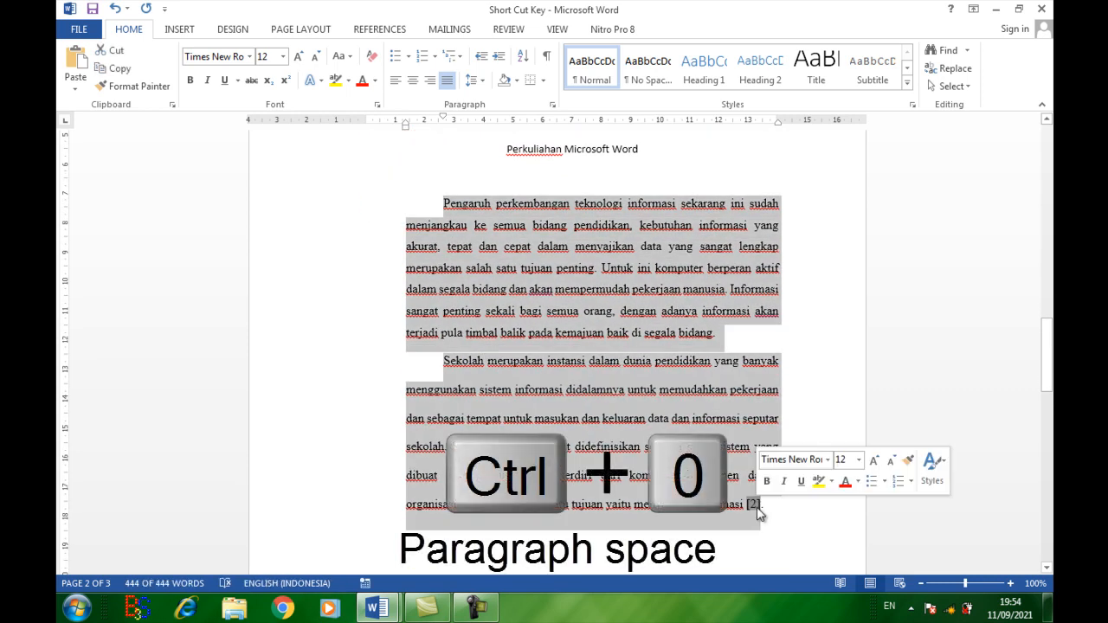
pyautogui.hotkey('ctrl', '0')
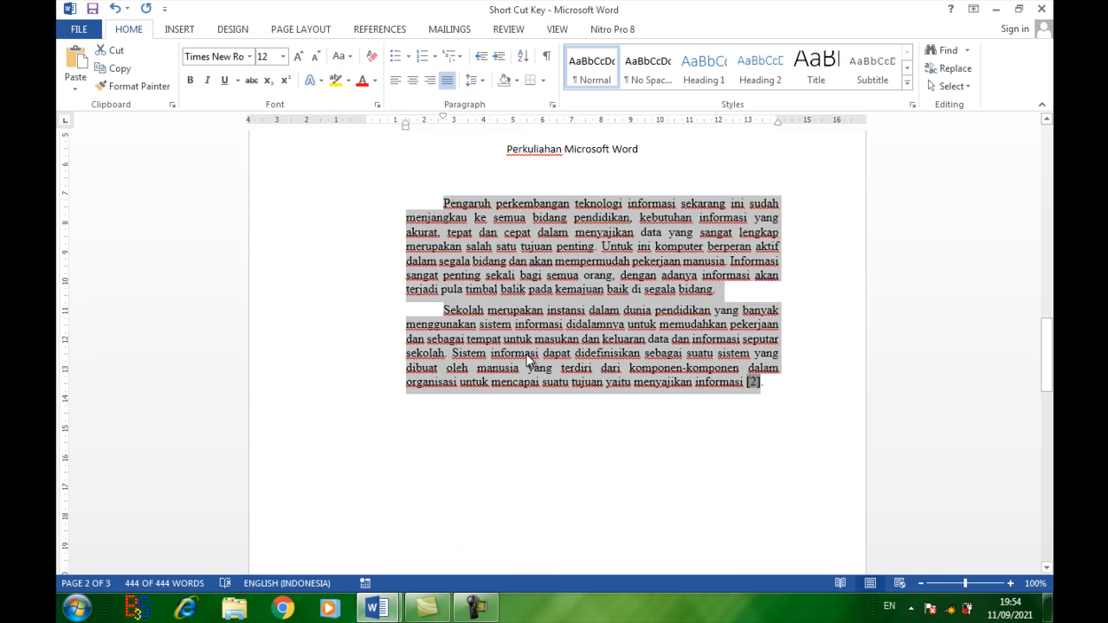
pyautogui.hotkey('ctrl', '0')
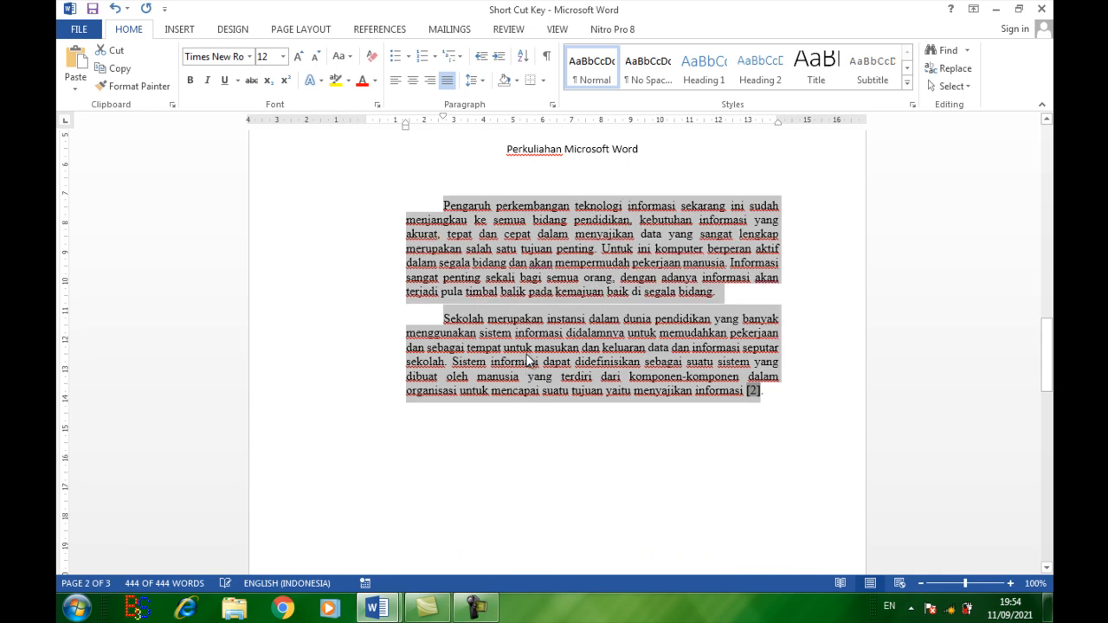
# Step: Toggle the space before the two indented paragraphs repeatedly, leave it removed, and deselect the text
pyautogui.hotkey('ctrl', '0')
pyautogui.hotkey('ctrl', '0')
pyautogui.hotkey('ctrl', '0')
pyautogui.hotkey('ctrl', '0')
pyautogui.hotkey('ctrl', '0')
pyautogui.hotkey('ctrl', '0')
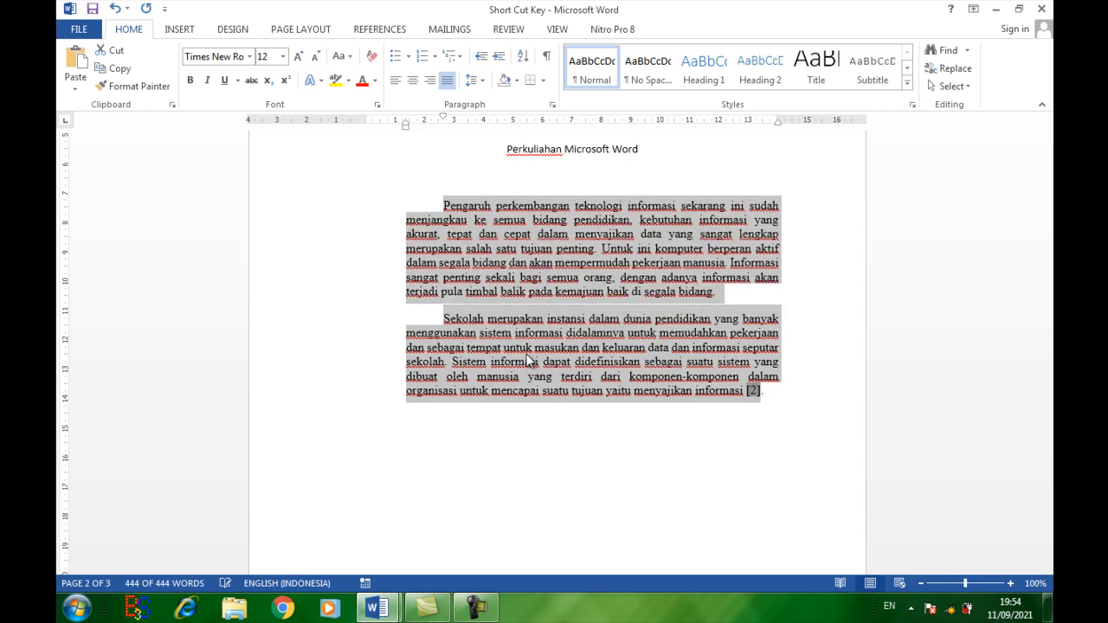
pyautogui.hotkey('ctrl', '0')
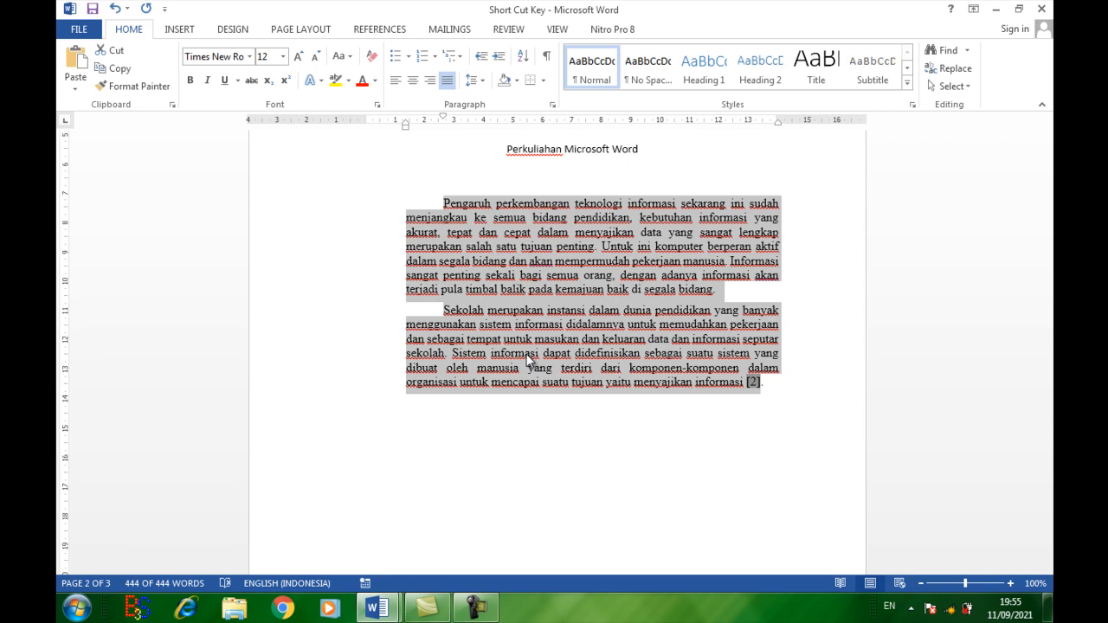
pyautogui.click(786, 393)
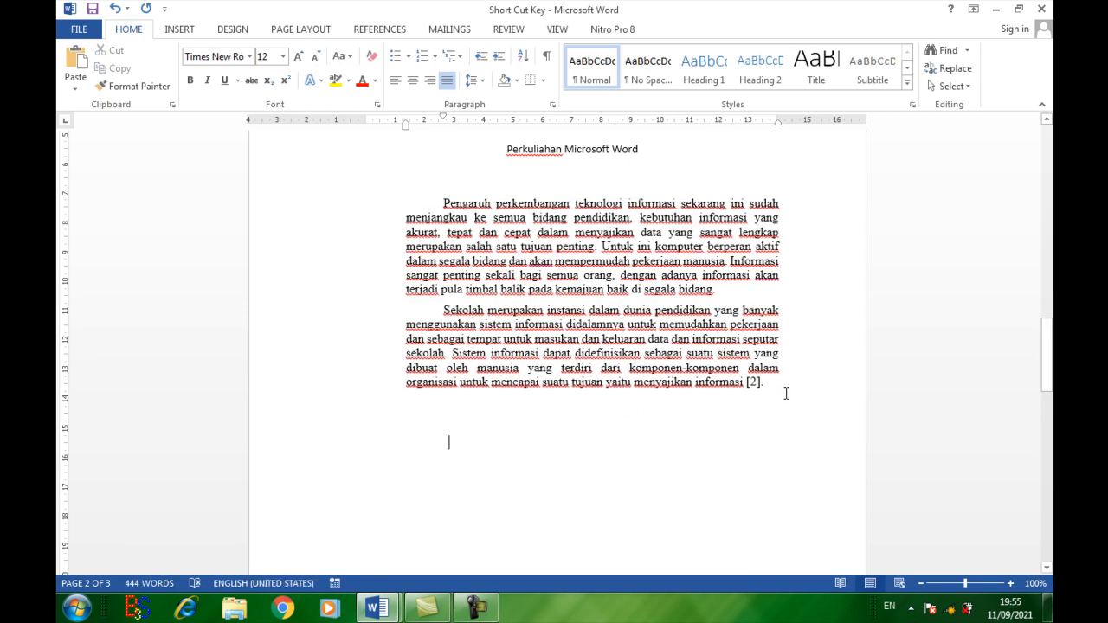
pyautogui.press('Down')
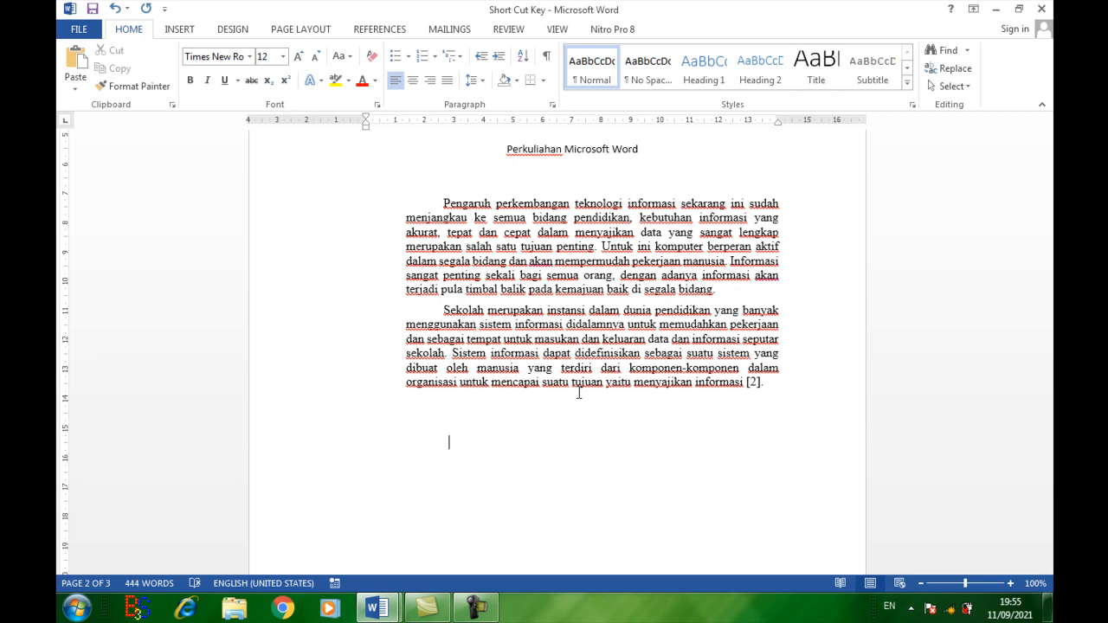
# Step: Below the list on the last page, enlarge the font to 38 and enter "H2O" and "2000 M2" on separate lines
pyautogui.hotkey('ctrl', 'End')
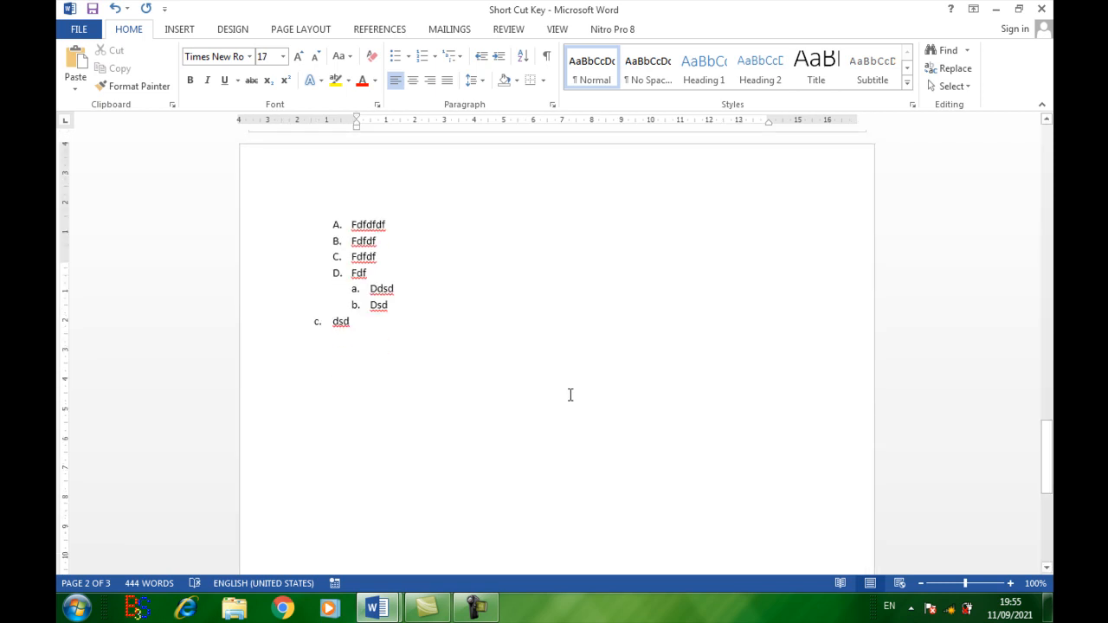
pyautogui.click(507, 398)
pyautogui.hotkey('ctrl', ']')
pyautogui.hotkey('ctrl', ']')
pyautogui.hotkey('ctrl', ']')
pyautogui.hotkey('ctrl', ']')
pyautogui.hotkey('ctrl', ']')
pyautogui.hotkey('ctrl', ']')
pyautogui.hotkey('ctrl', ']')
pyautogui.hotkey('ctrl', ']')
pyautogui.hotkey('ctrl', ']')
pyautogui.hotkey('ctrl', ']')
pyautogui.hotkey('ctrl', ']')
pyautogui.hotkey('ctrl', ']')
pyautogui.hotkey('ctrl', ']')
pyautogui.hotkey('ctrl', ']')
pyautogui.hotkey('ctrl', ']')
pyautogui.hotkey('ctrl', ']')
pyautogui.hotkey('ctrl', ']')
pyautogui.hotkey('ctrl', ']')
pyautogui.hotkey('ctrl', ']')
pyautogui.hotkey('ctrl', ']')
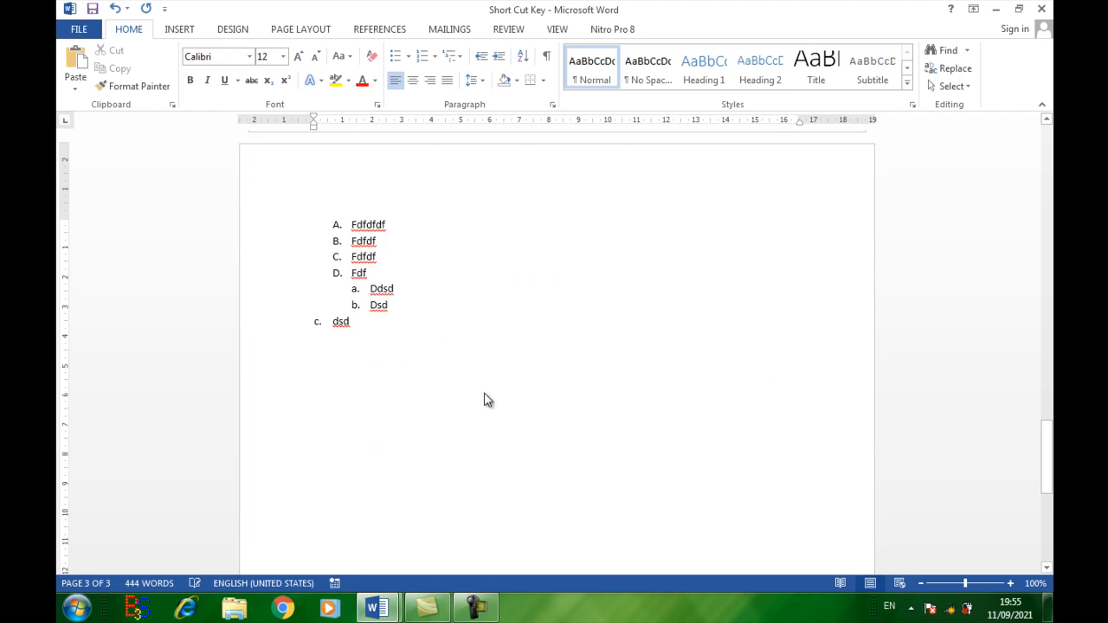
pyautogui.write('H')
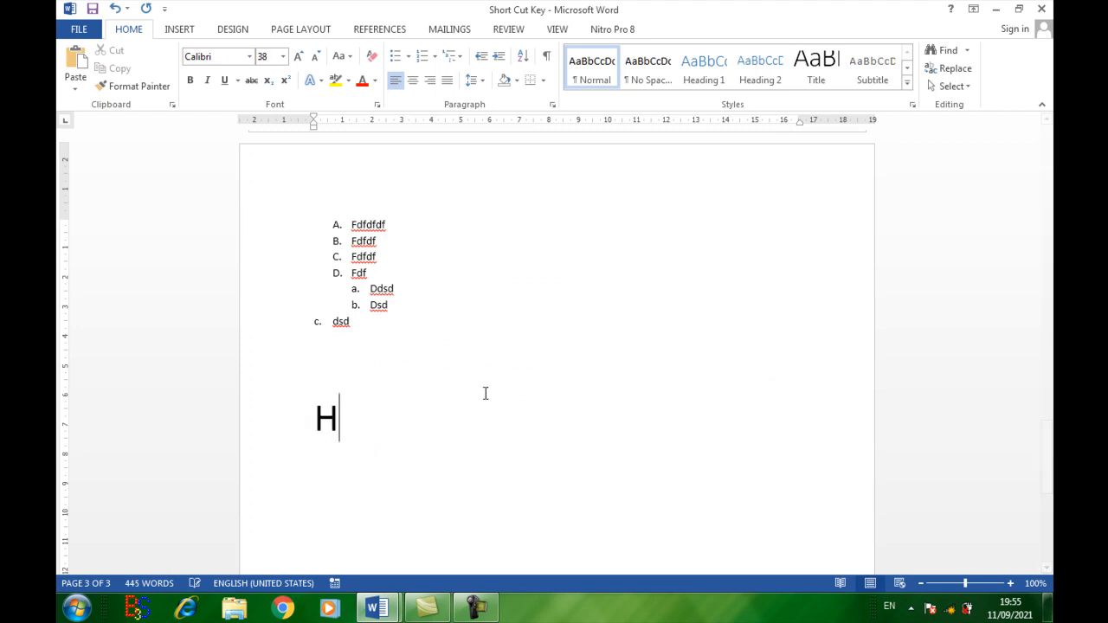
pyautogui.write('2)')
pyautogui.press('BackSpace')
pyautogui.write('O')
pyautogui.press('Return')
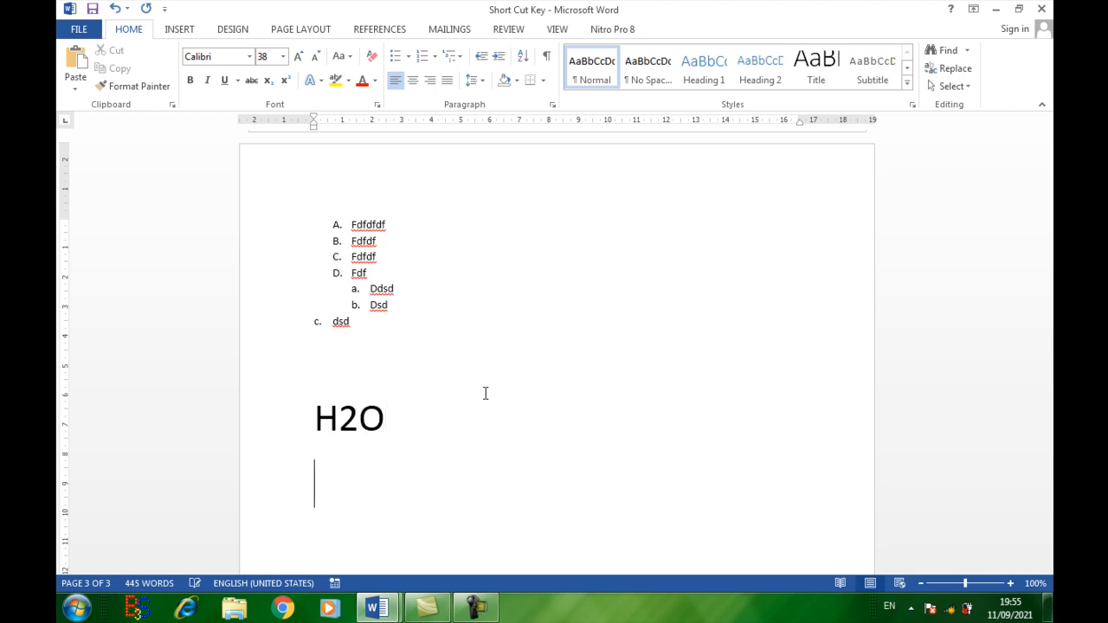
pyautogui.write('200')
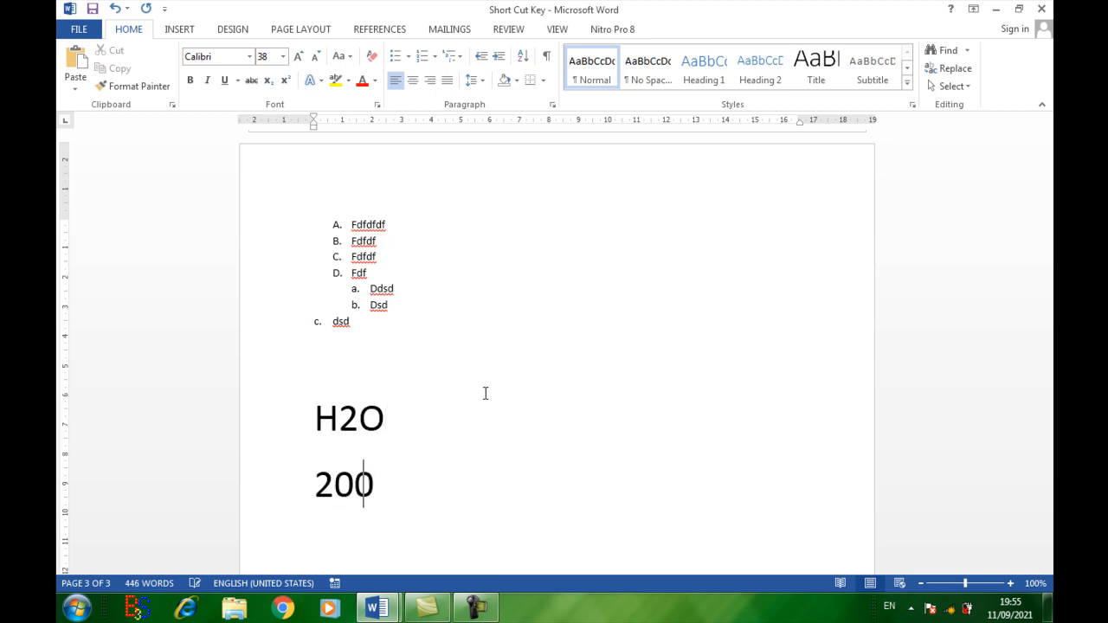
pyautogui.write('0 M2')
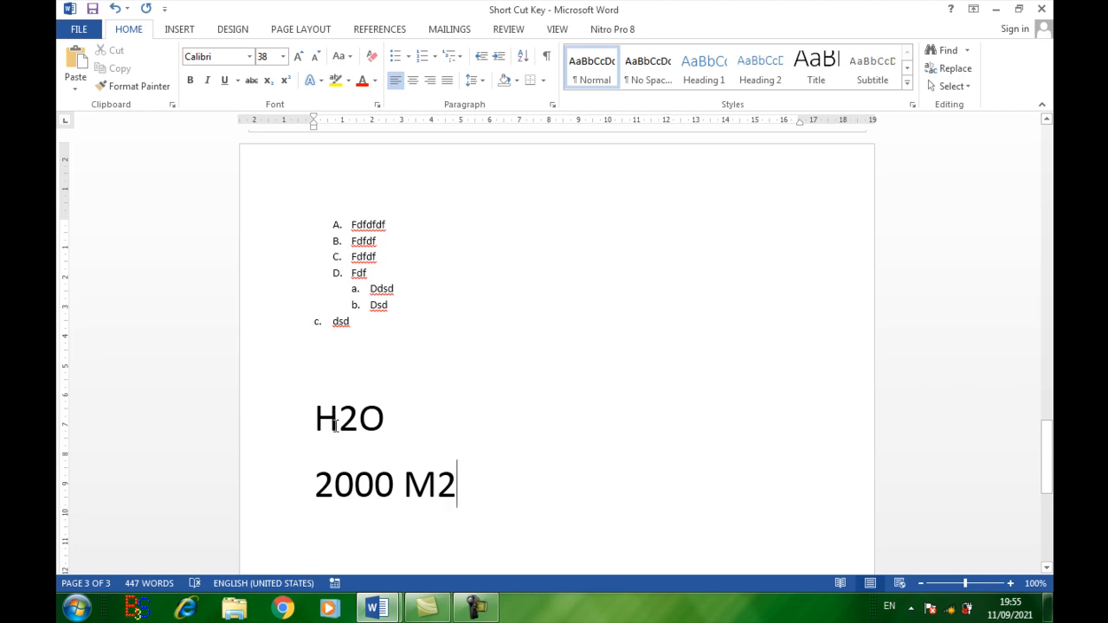
# Step: Apply subscript to the 2 in "H2O" and remove it again
pyautogui.moveTo(339, 417); pyautogui.dragTo(352, 419)
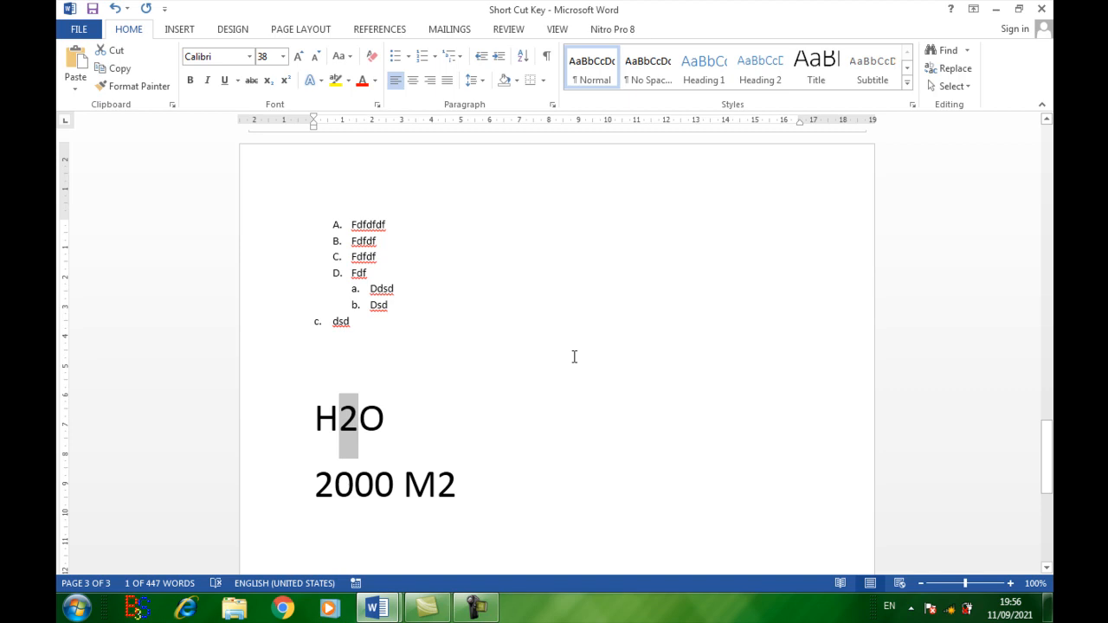
pyautogui.hotkey('ctrl', '=')
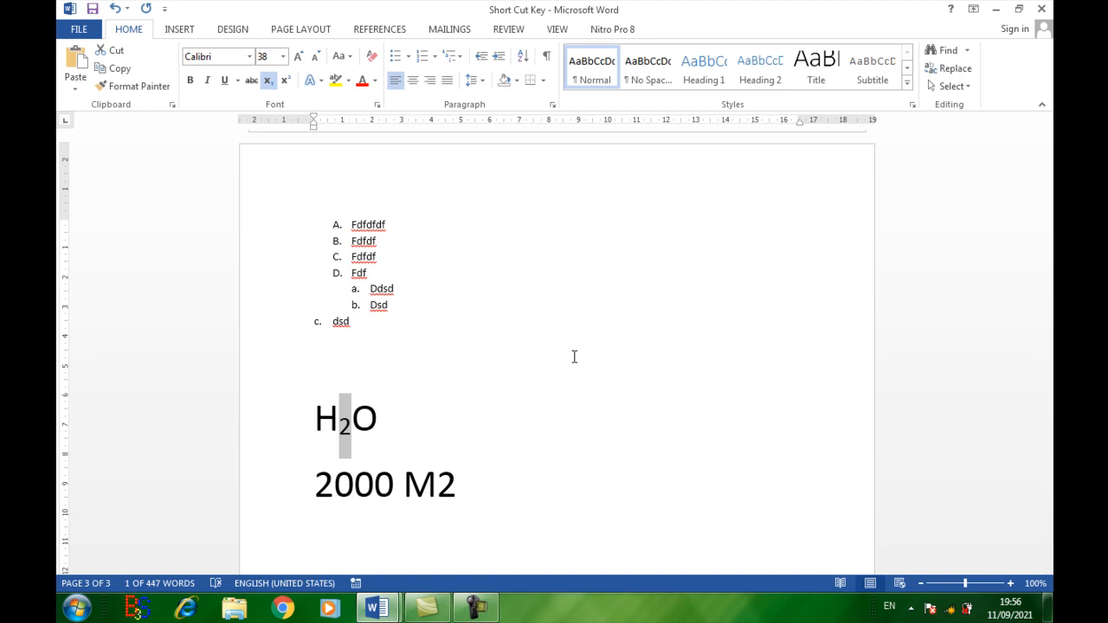
pyautogui.hotkey('ctrl', '=')
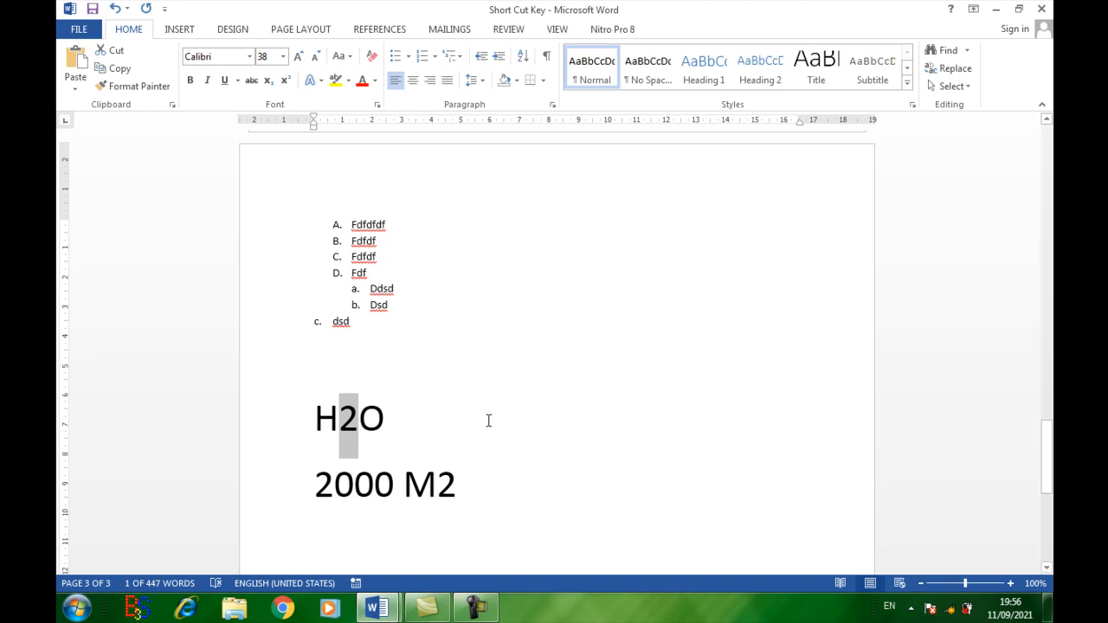
# Step: Toggle superscript on the last 2 in "2000 M2" repeatedly, leaving it applied
pyautogui.moveTo(437, 485); pyautogui.dragTo(454, 486)
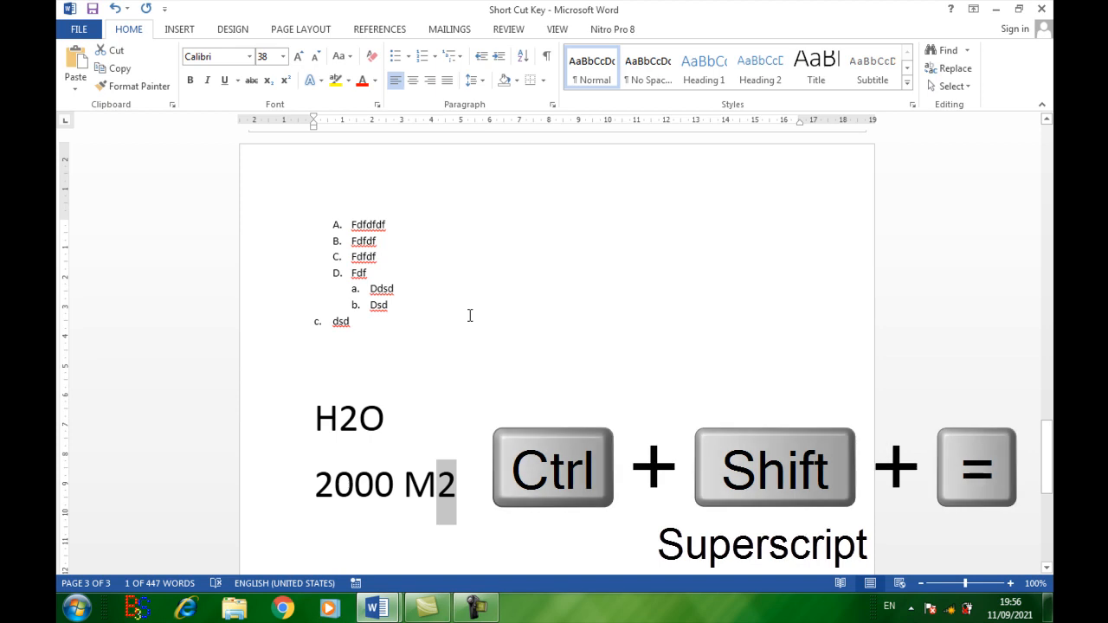
pyautogui.hotkey('ctrl', 'shift', '=')
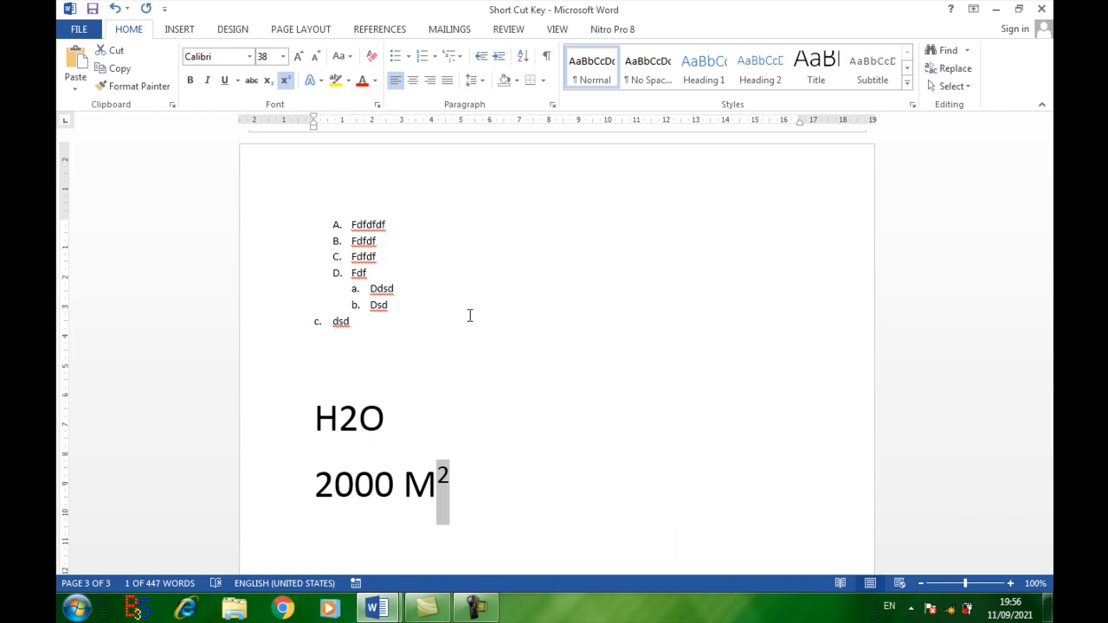
pyautogui.hotkey('ctrl', 'shift', '=')
pyautogui.hotkey('ctrl', 'shift', '=')
pyautogui.hotkey('ctrl', 'shift', '=')
pyautogui.hotkey('ctrl', 'shift', '=')
pyautogui.hotkey('ctrl', 'shift', '=')
pyautogui.hotkey('ctrl', 'shift', '=')
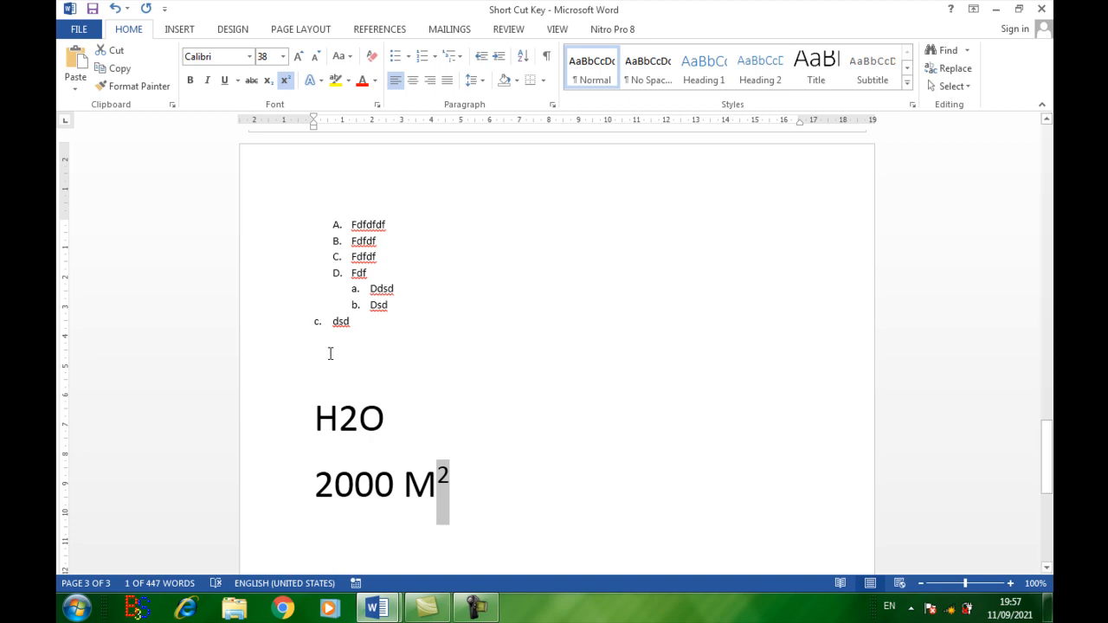
# Step: Select the "H2O" line and increase its font size in single-point increments to 102
pyautogui.moveTo(314, 416); pyautogui.dragTo(388, 423)
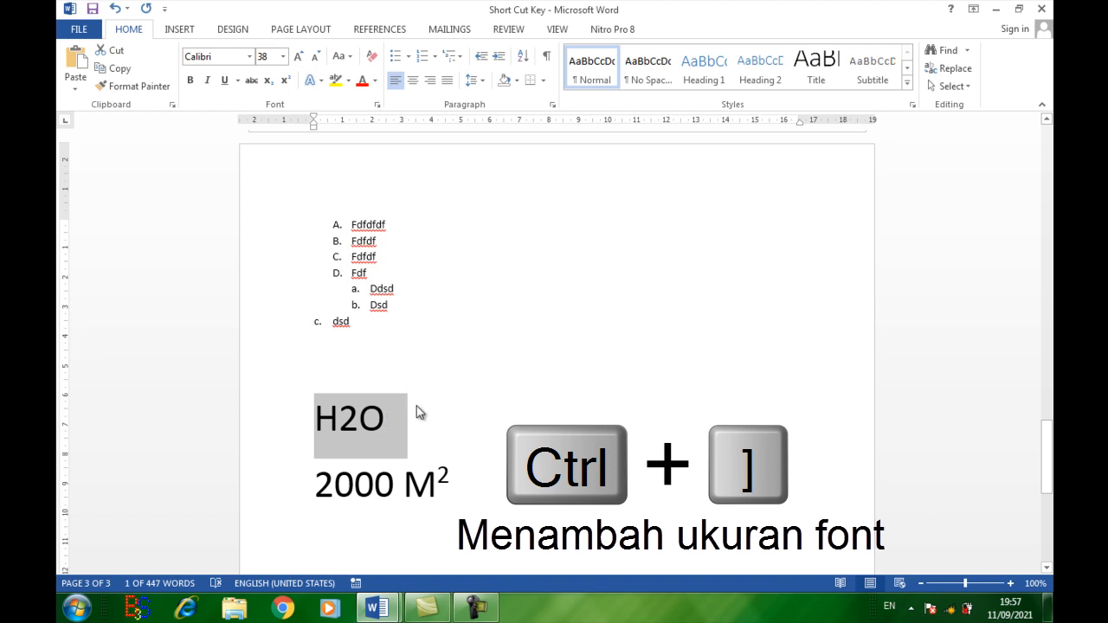
pyautogui.hotkey('ctrl', ']')
pyautogui.hotkey('ctrl', ']')
pyautogui.hotkey('ctrl', ']')
pyautogui.hotkey('ctrl', ']')
pyautogui.hotkey('ctrl', ']')
pyautogui.hotkey('ctrl', ']')
pyautogui.hotkey('ctrl', ']')
pyautogui.hotkey('ctrl', ']')
pyautogui.hotkey('ctrl', ']')
pyautogui.hotkey('ctrl', ']')
pyautogui.hotkey('ctrl', ']')
pyautogui.hotkey('ctrl', ']')
pyautogui.hotkey('ctrl', ']')
pyautogui.hotkey('ctrl', ']')
pyautogui.hotkey('ctrl', ']')
pyautogui.hotkey('ctrl', ']')
pyautogui.hotkey('ctrl', ']')
pyautogui.hotkey('ctrl', ']')
pyautogui.hotkey('ctrl', ']')
pyautogui.hotkey('ctrl', ']')
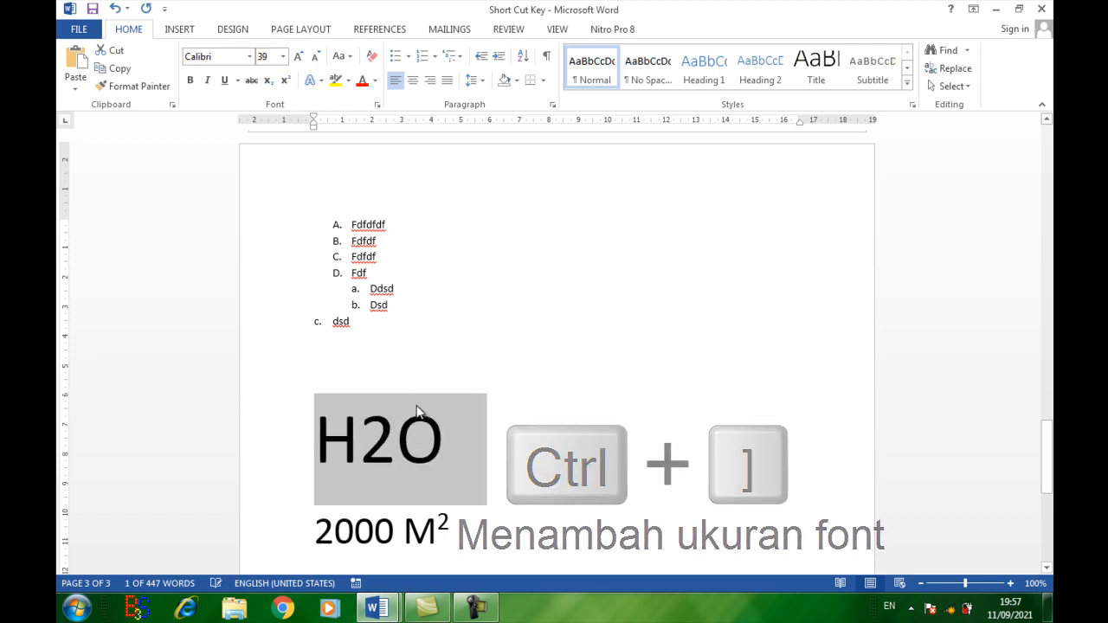
pyautogui.hotkey('ctrl', ']')
pyautogui.hotkey('ctrl', ']')
pyautogui.hotkey('ctrl', ']')
pyautogui.hotkey('ctrl', ']')
pyautogui.hotkey('ctrl', ']')
pyautogui.hotkey('ctrl', ']')
pyautogui.hotkey('ctrl', ']')
pyautogui.hotkey('ctrl', ']')
pyautogui.hotkey('ctrl', ']')
pyautogui.hotkey('ctrl', ']')
pyautogui.hotkey('ctrl', ']')
pyautogui.hotkey('ctrl', ']')
pyautogui.hotkey('ctrl', ']')
pyautogui.hotkey('ctrl', ']')
pyautogui.hotkey('ctrl', ']')
pyautogui.hotkey('ctrl', ']')
pyautogui.hotkey('ctrl', ']')
pyautogui.hotkey('ctrl', ']')
pyautogui.hotkey('ctrl', ']')
pyautogui.hotkey('ctrl', ']')
pyautogui.hotkey('ctrl', ']')
pyautogui.hotkey('ctrl', ']')
pyautogui.hotkey('ctrl', ']')
pyautogui.hotkey('ctrl', ']')
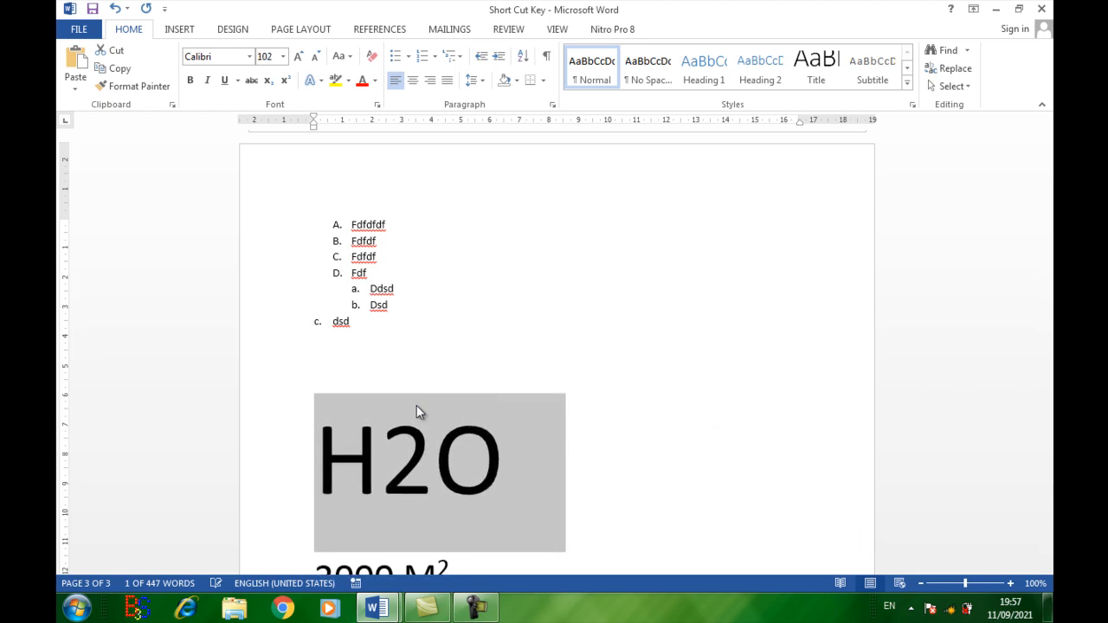
# Step: Decrease the font size of "H2O" in single-point increments to 31
pyautogui.hotkey('ctrl', '[')
pyautogui.hotkey('ctrl', '[')
pyautogui.hotkey('ctrl', '[')
pyautogui.hotkey('ctrl', '[')
pyautogui.hotkey('ctrl', '[')
pyautogui.hotkey('ctrl', '[')
pyautogui.hotkey('ctrl', '[')
pyautogui.hotkey('ctrl', '[')
pyautogui.hotkey('ctrl', '[')
pyautogui.hotkey('ctrl', '[')
pyautogui.hotkey('ctrl', '[')
pyautogui.hotkey('ctrl', '[')
pyautogui.hotkey('ctrl', '[')
pyautogui.hotkey('ctrl', '[')
pyautogui.hotkey('ctrl', '[')
pyautogui.hotkey('ctrl', '[')
pyautogui.hotkey('ctrl', '[')
pyautogui.hotkey('ctrl', '[')
pyautogui.hotkey('ctrl', '[')
pyautogui.hotkey('ctrl', '[')
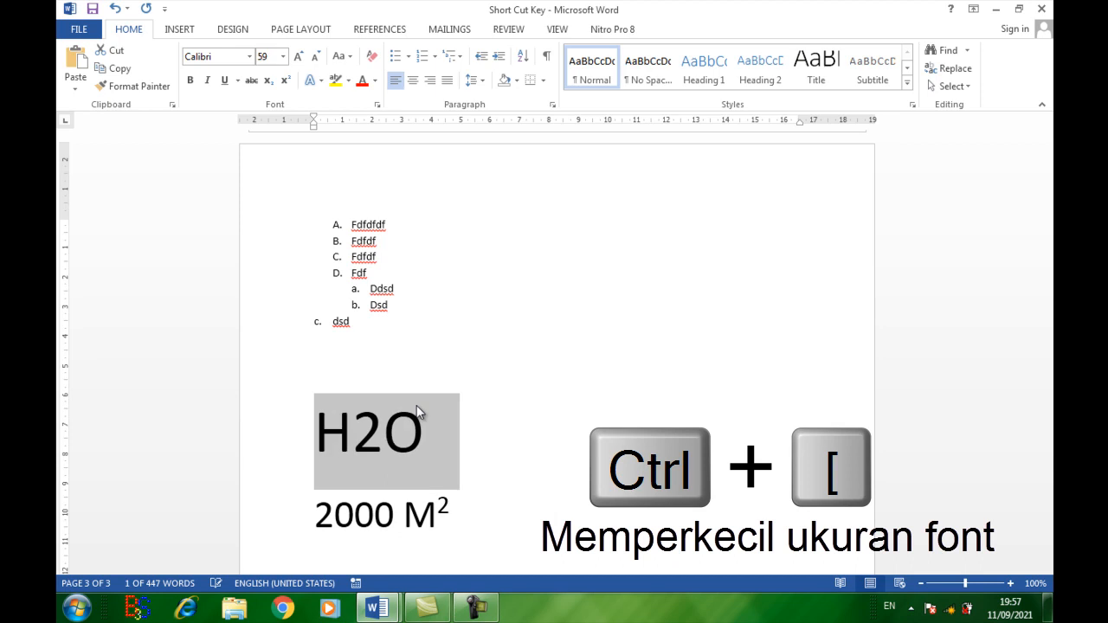
pyautogui.hotkey('ctrl', '[')
pyautogui.hotkey('ctrl', '[')
pyautogui.hotkey('ctrl', '[')
pyautogui.hotkey('ctrl', '[')
pyautogui.hotkey('ctrl', '[')
pyautogui.hotkey('ctrl', '[')
pyautogui.hotkey('ctrl', '[')
pyautogui.hotkey('ctrl', '[')
pyautogui.hotkey('ctrl', '[')
pyautogui.hotkey('ctrl', '[')
pyautogui.hotkey('ctrl', '[')
pyautogui.hotkey('ctrl', '[')
pyautogui.hotkey('ctrl', '[')
pyautogui.hotkey('ctrl', '[')
pyautogui.hotkey('ctrl', '[')
pyautogui.hotkey('ctrl', '[')
pyautogui.hotkey('ctrl', '[')
pyautogui.hotkey('ctrl', '[')
pyautogui.hotkey('ctrl', '[')
pyautogui.hotkey('ctrl', '[')
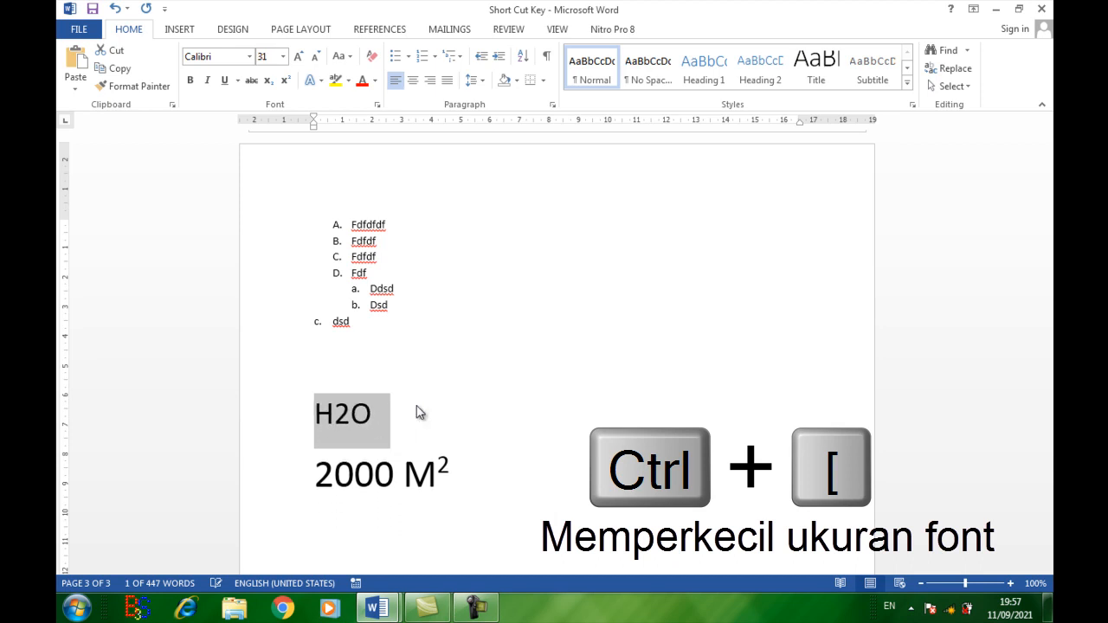
# Step: Increase the font size of "H2O" in single-point increments to 74
pyautogui.hotkey('ctrl', ']')
pyautogui.hotkey('ctrl', ']')
pyautogui.hotkey('ctrl', ']')
pyautogui.hotkey('ctrl', ']')
pyautogui.hotkey('ctrl', ']')
pyautogui.hotkey('ctrl', ']')
pyautogui.hotkey('ctrl', ']')
pyautogui.hotkey('ctrl', ']')
pyautogui.hotkey('ctrl', ']')
pyautogui.hotkey('ctrl', ']')
pyautogui.hotkey('ctrl', ']')
pyautogui.hotkey('ctrl', ']')
pyautogui.hotkey('ctrl', ']')
pyautogui.hotkey('ctrl', ']')
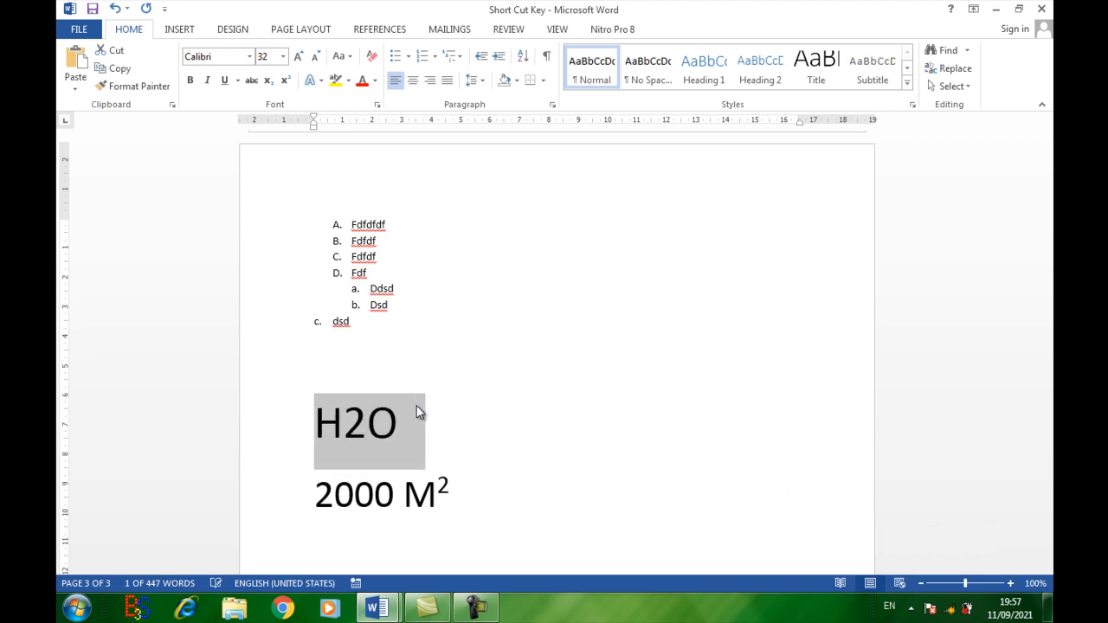
pyautogui.hotkey('ctrl', ']')
pyautogui.hotkey('ctrl', ']')
pyautogui.hotkey('ctrl', ']')
pyautogui.hotkey('ctrl', ']')
pyautogui.hotkey('ctrl', ']')
pyautogui.hotkey('ctrl', ']')
pyautogui.hotkey('ctrl', ']')
pyautogui.hotkey('ctrl', ']')
pyautogui.hotkey('ctrl', ']')
pyautogui.hotkey('ctrl', ']')
pyautogui.hotkey('ctrl', ']')
pyautogui.hotkey('ctrl', ']')
pyautogui.hotkey('ctrl', ']')
pyautogui.hotkey('ctrl', ']')
pyautogui.hotkey('ctrl', ']')
pyautogui.hotkey('ctrl', ']')
pyautogui.hotkey('ctrl', ']')
pyautogui.hotkey('ctrl', ']')
pyautogui.hotkey('ctrl', ']')
pyautogui.hotkey('ctrl', ']')
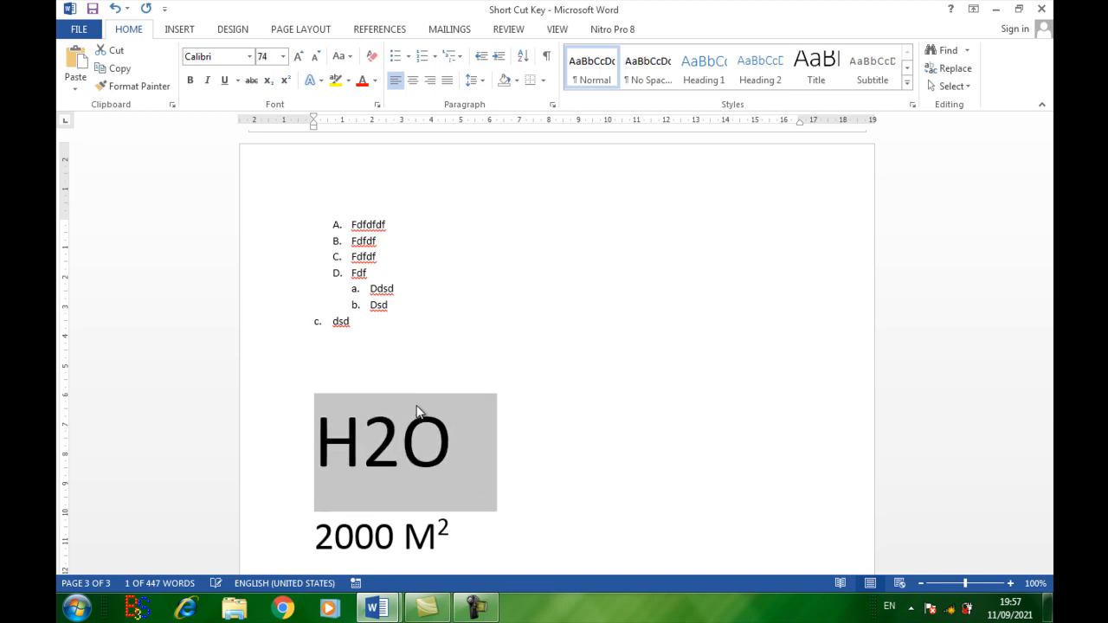
# Step: Reduce the font size of "H2O" and fine-tune it to 51
pyautogui.hotkey('ctrl', '[')
pyautogui.hotkey('ctrl', '[')
pyautogui.hotkey('ctrl', '[')
pyautogui.hotkey('ctrl', '[')
pyautogui.hotkey('ctrl', '[')
pyautogui.hotkey('ctrl', '[')
pyautogui.hotkey('ctrl', '[')
pyautogui.hotkey('ctrl', '[')
pyautogui.hotkey('ctrl', '[')
pyautogui.hotkey('ctrl', '[')
pyautogui.hotkey('ctrl', '[')
pyautogui.hotkey('ctrl', '[')
pyautogui.hotkey('ctrl', '[')
pyautogui.hotkey('ctrl', '[')
pyautogui.hotkey('ctrl', '[')
pyautogui.hotkey('ctrl', '[')
pyautogui.hotkey('ctrl', '[')
pyautogui.hotkey('ctrl', '[')
pyautogui.hotkey('ctrl', '[')
pyautogui.hotkey('ctrl', '[')
pyautogui.hotkey('ctrl', ']')
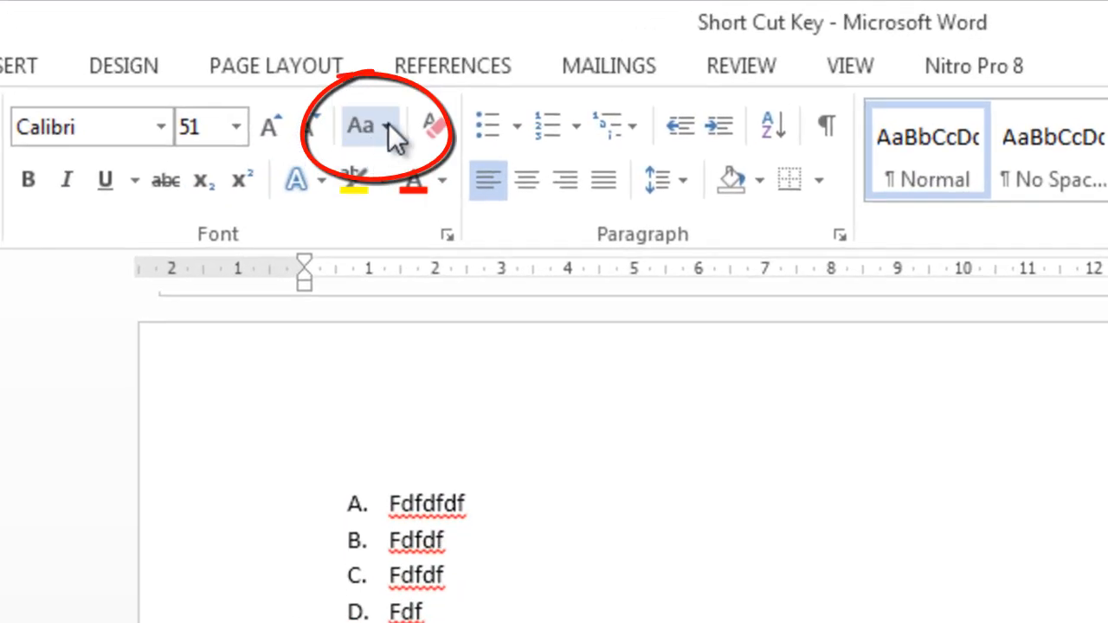
# Step: View the available Change Case options without applying any of them
pyautogui.click(388, 126)
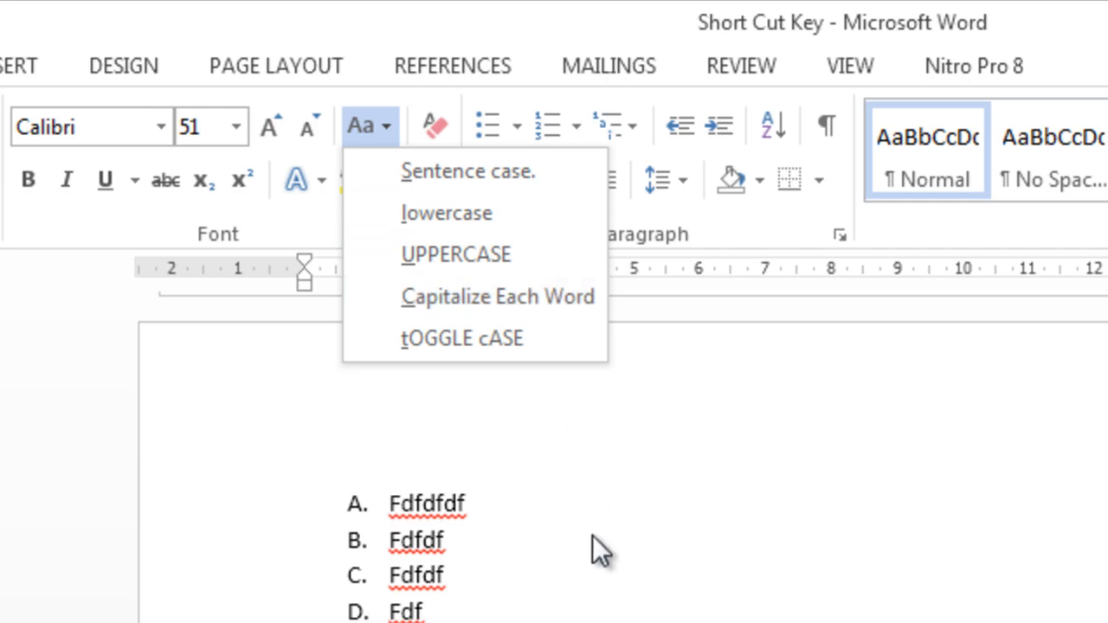
pyautogui.click(609, 574)
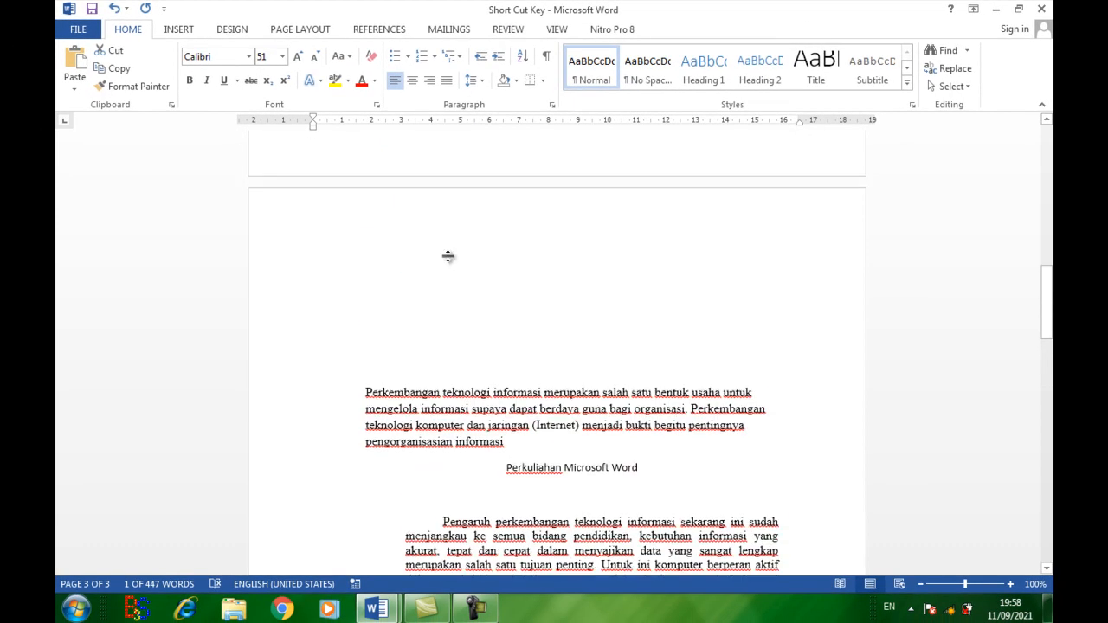
# Step: Cycle the title "Perkuliahan Microsoft Word" repeatedly through uppercase, lowercase and capitalized words, ending with each word capitalized
pyautogui.scroll(5, 448, 257)
pyautogui.scroll(-5, 448, 257)
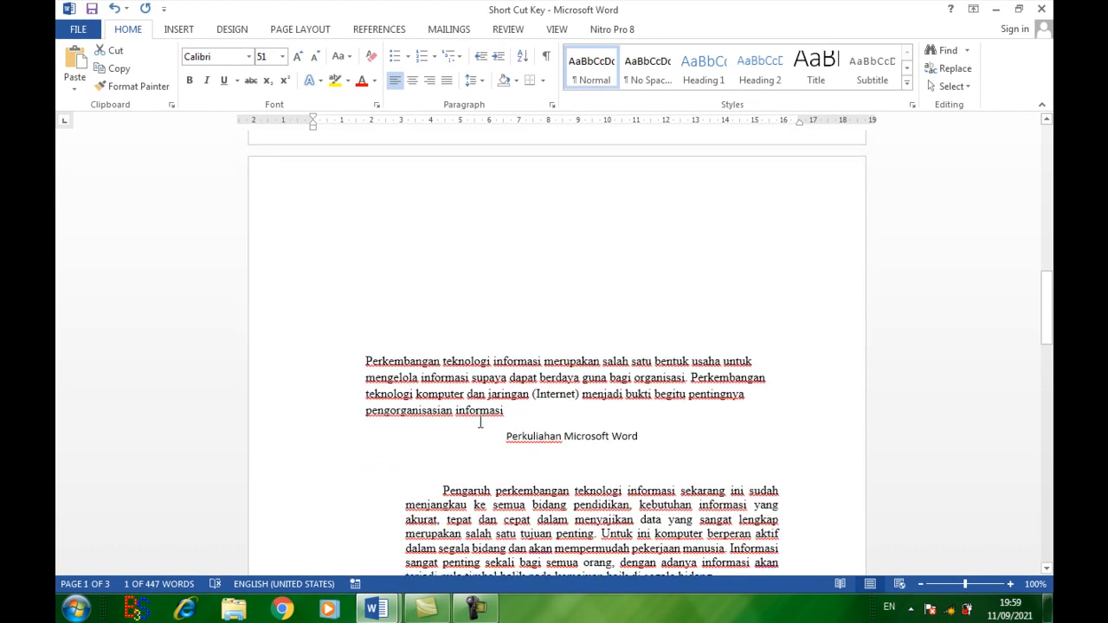
pyautogui.moveTo(507, 436); pyautogui.dragTo(654, 439)
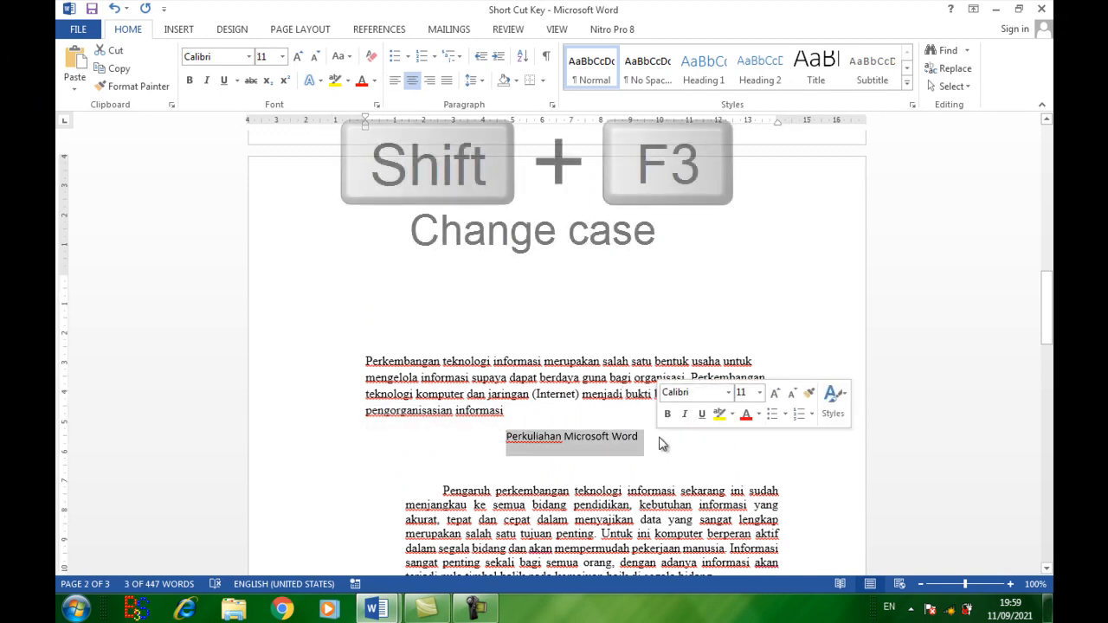
pyautogui.hotkey('shift', 'F3')
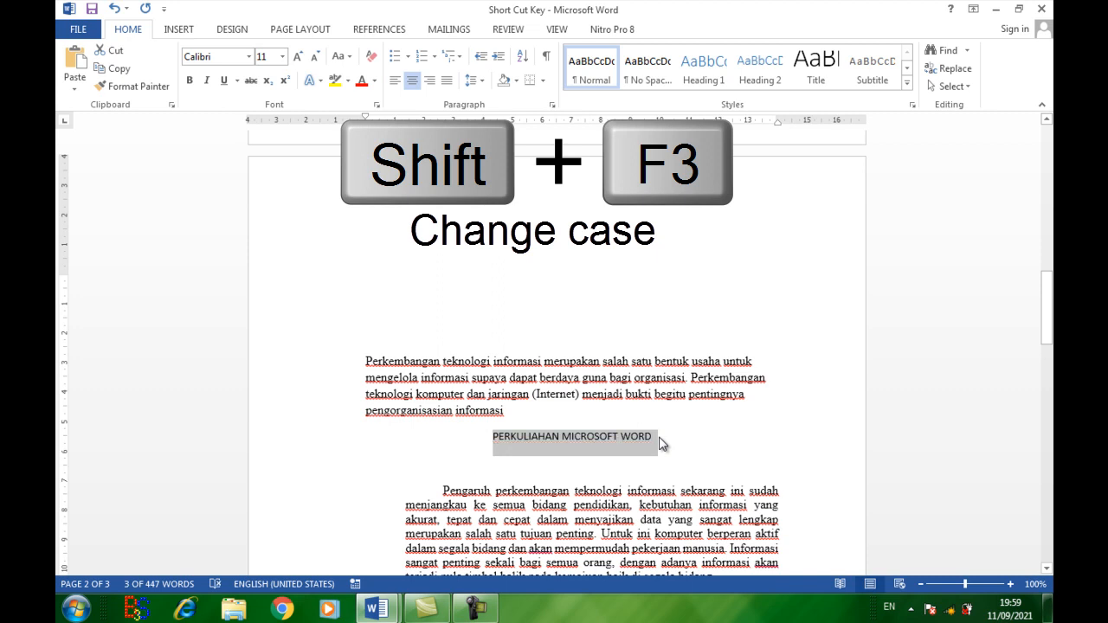
pyautogui.hotkey('shift', 'F3')
pyautogui.hotkey('shift', 'F3')
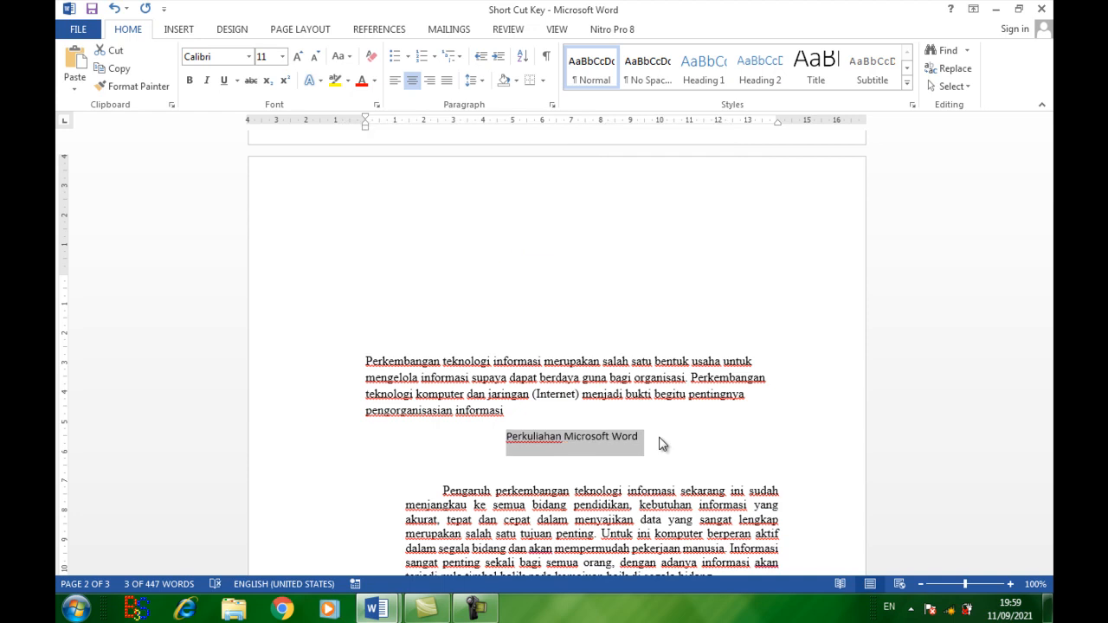
pyautogui.hotkey('shift', 'F3')
pyautogui.hotkey('shift', 'F3')
pyautogui.hotkey('shift', 'F3')
pyautogui.hotkey('shift', 'F3')
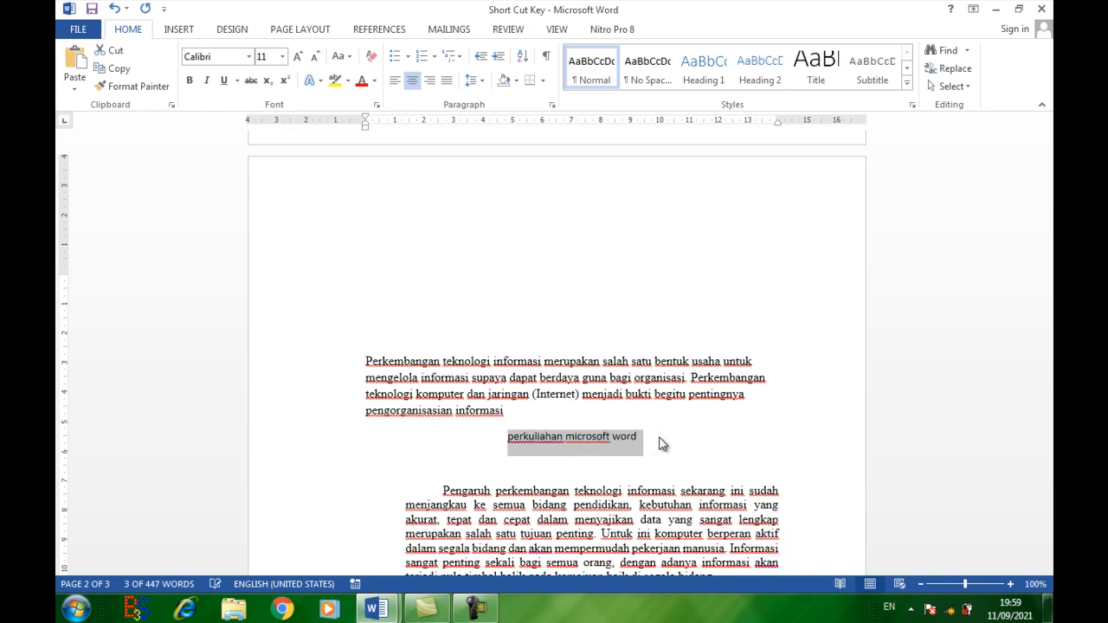
pyautogui.hotkey('shift', 'F3')
pyautogui.hotkey('shift', 'F3')
pyautogui.hotkey('shift', 'F3')
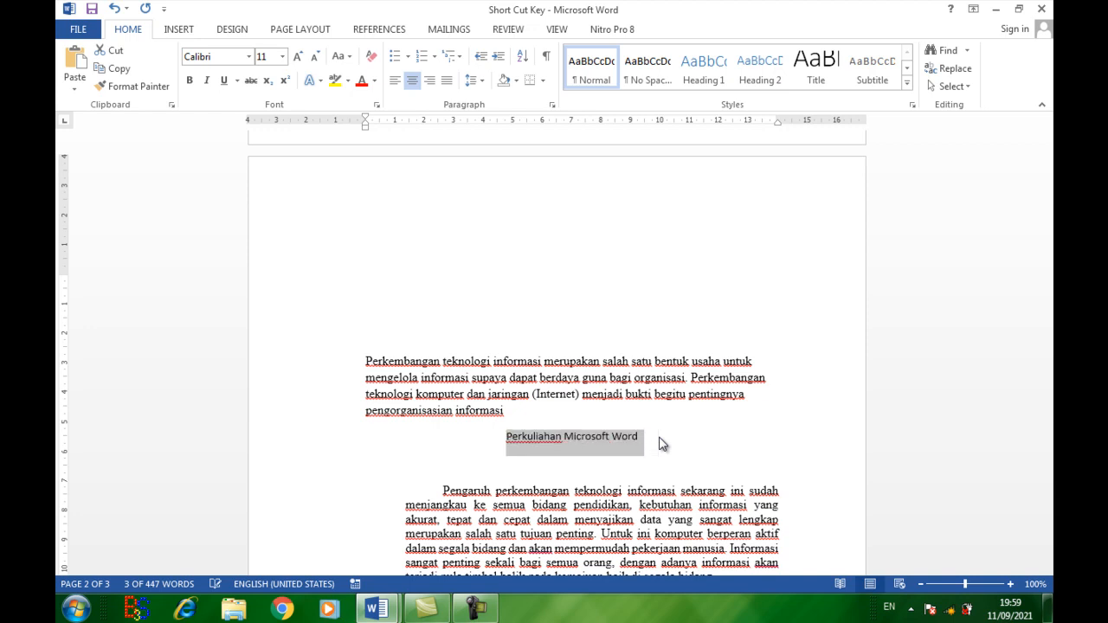